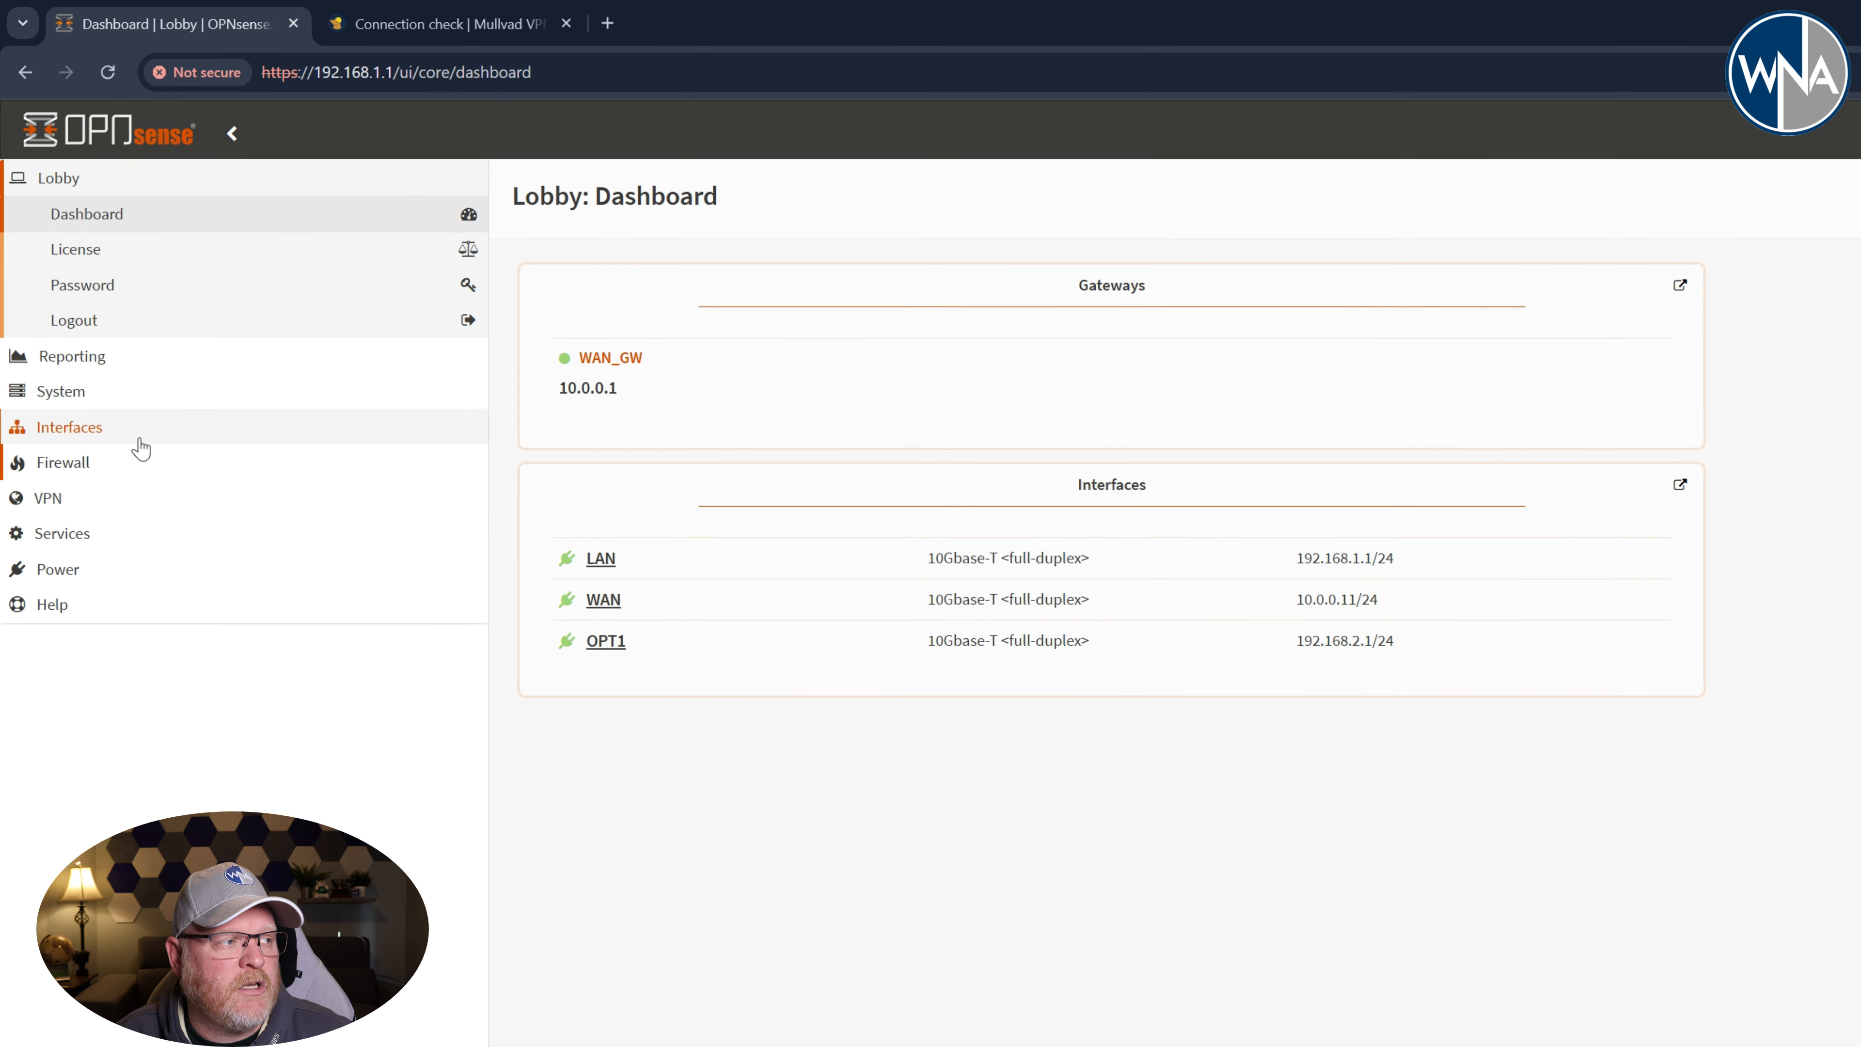
Add a new floating firewall rule and set its action to Block
click(93, 489)
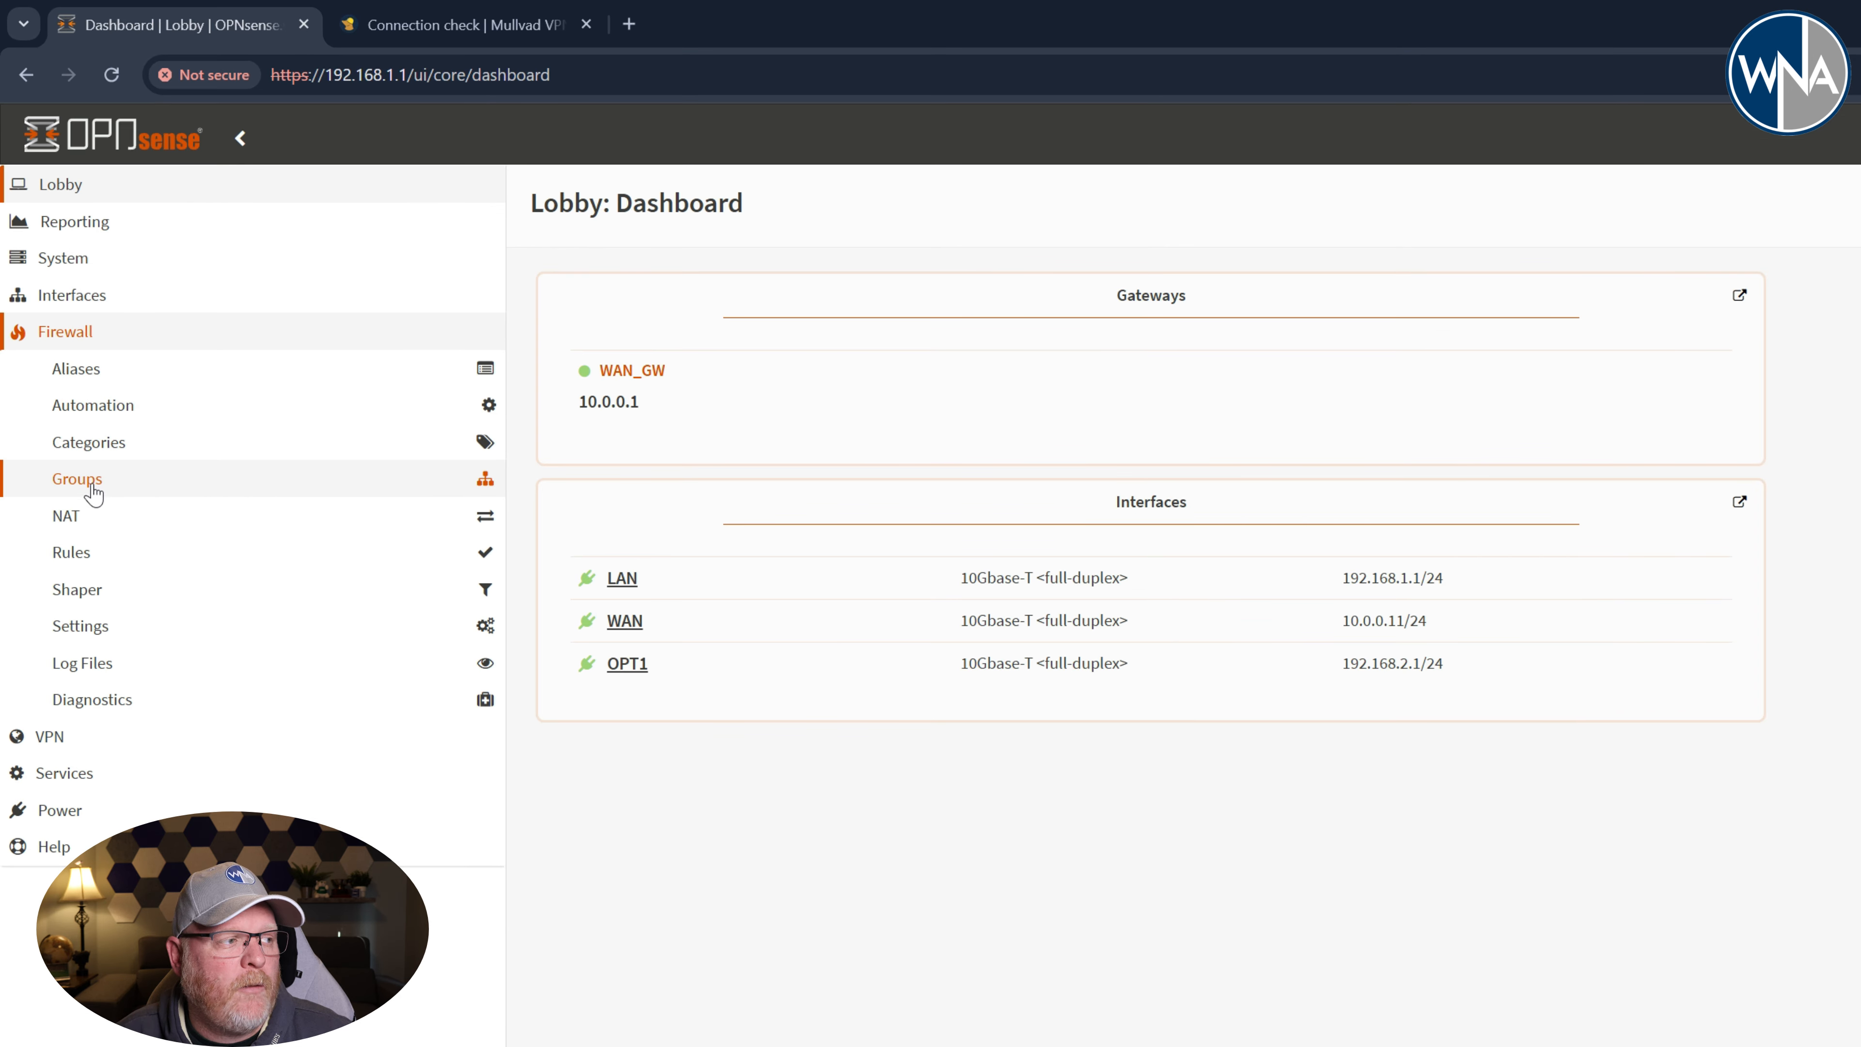
click(108, 551)
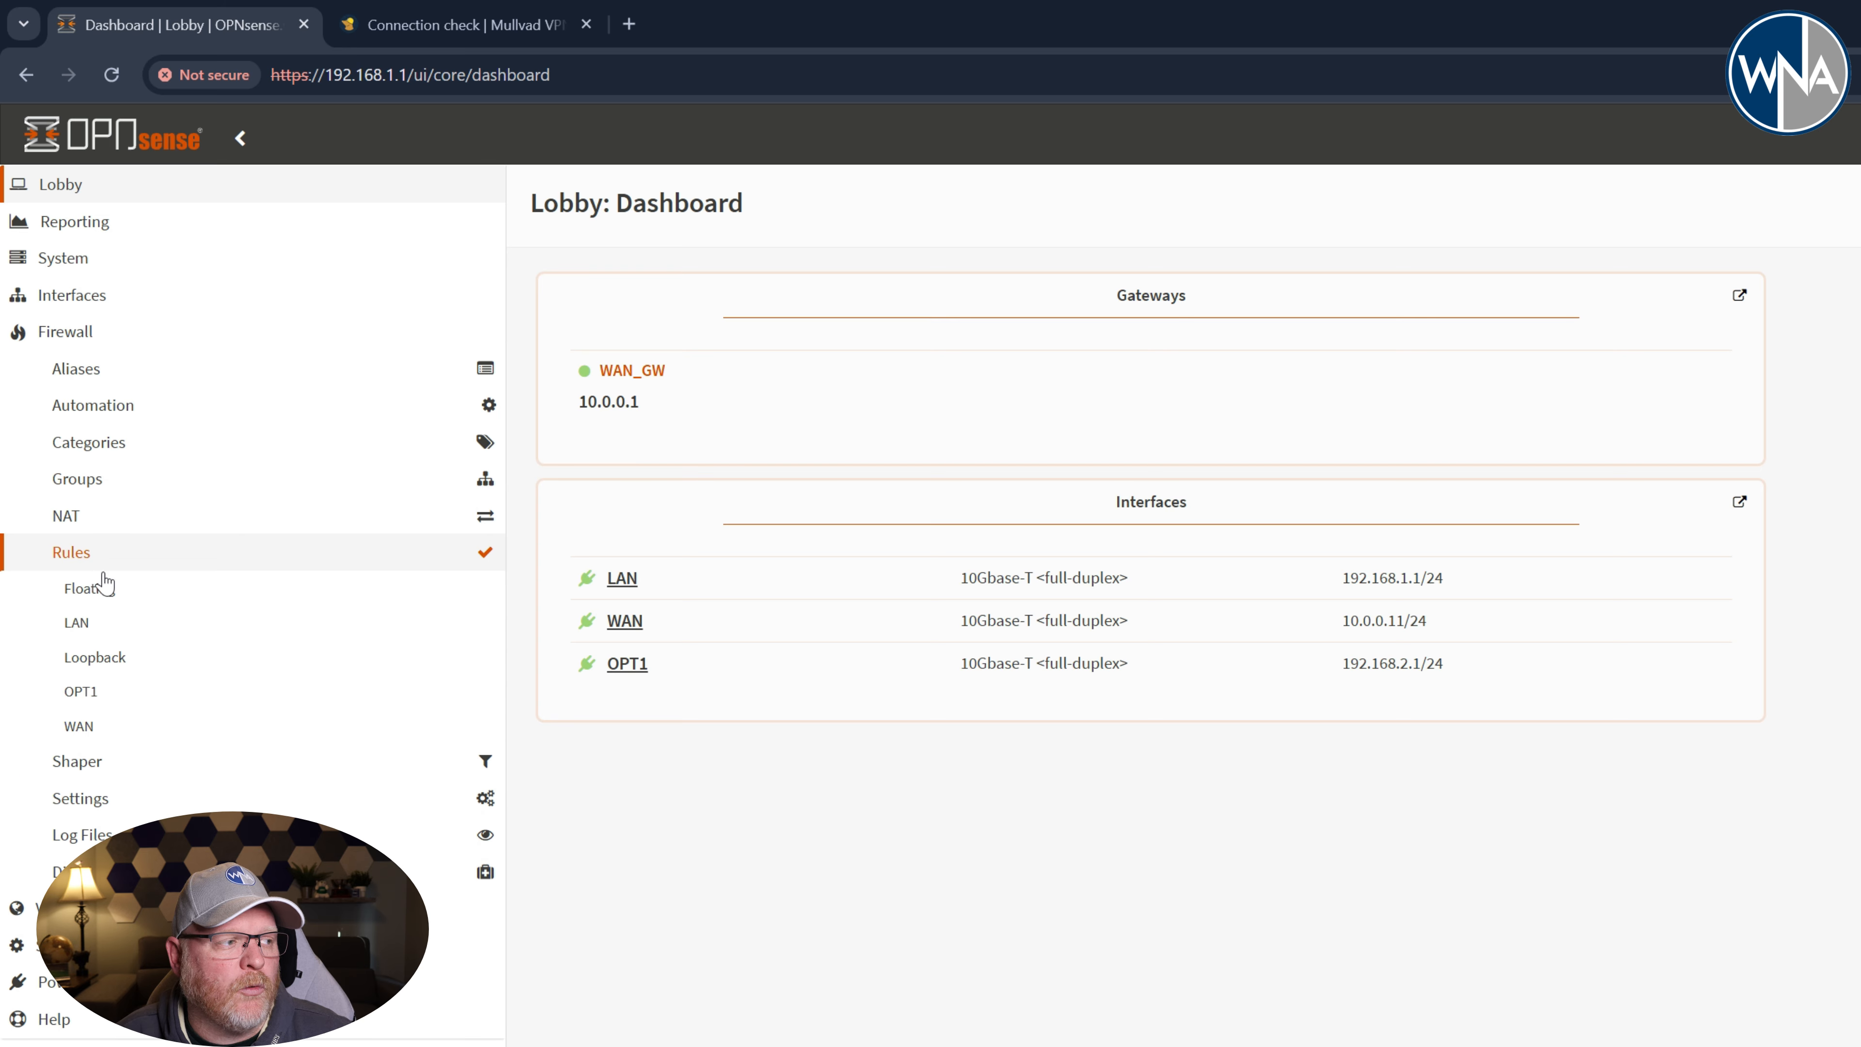
click(95, 588)
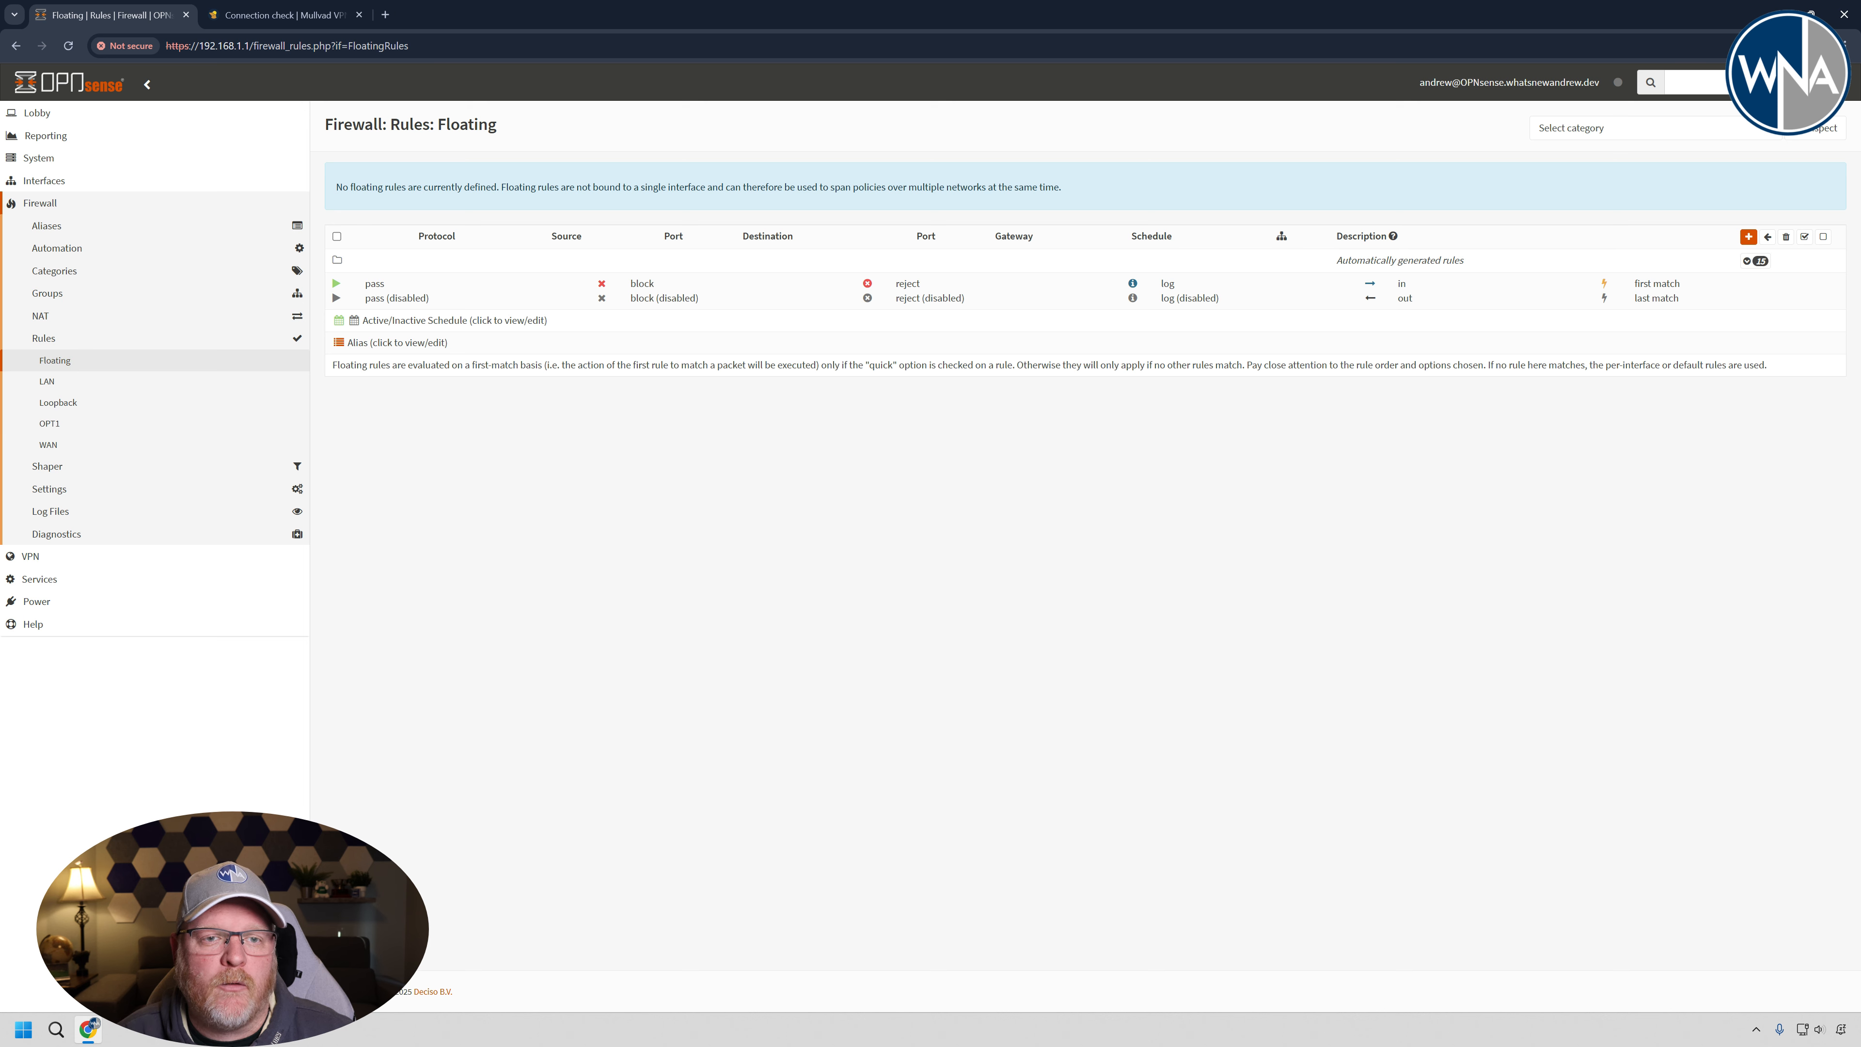
click(1747, 238)
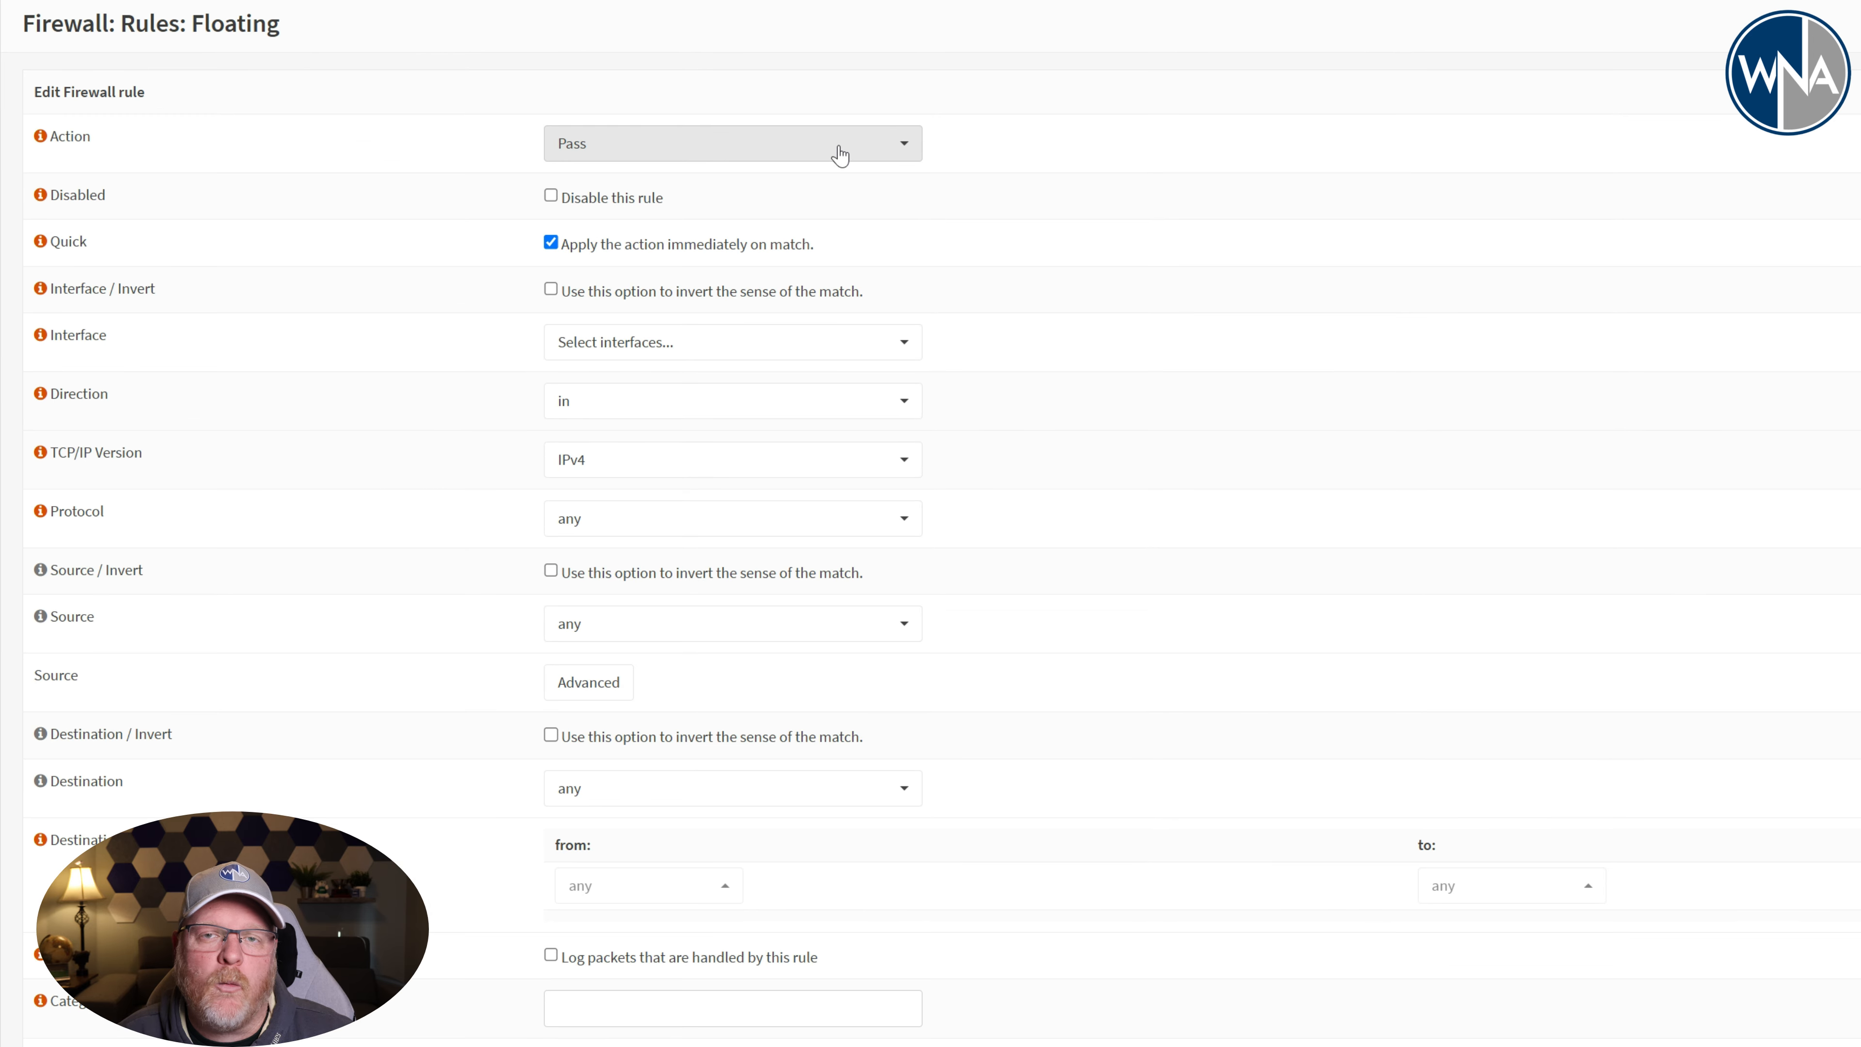
click(840, 156)
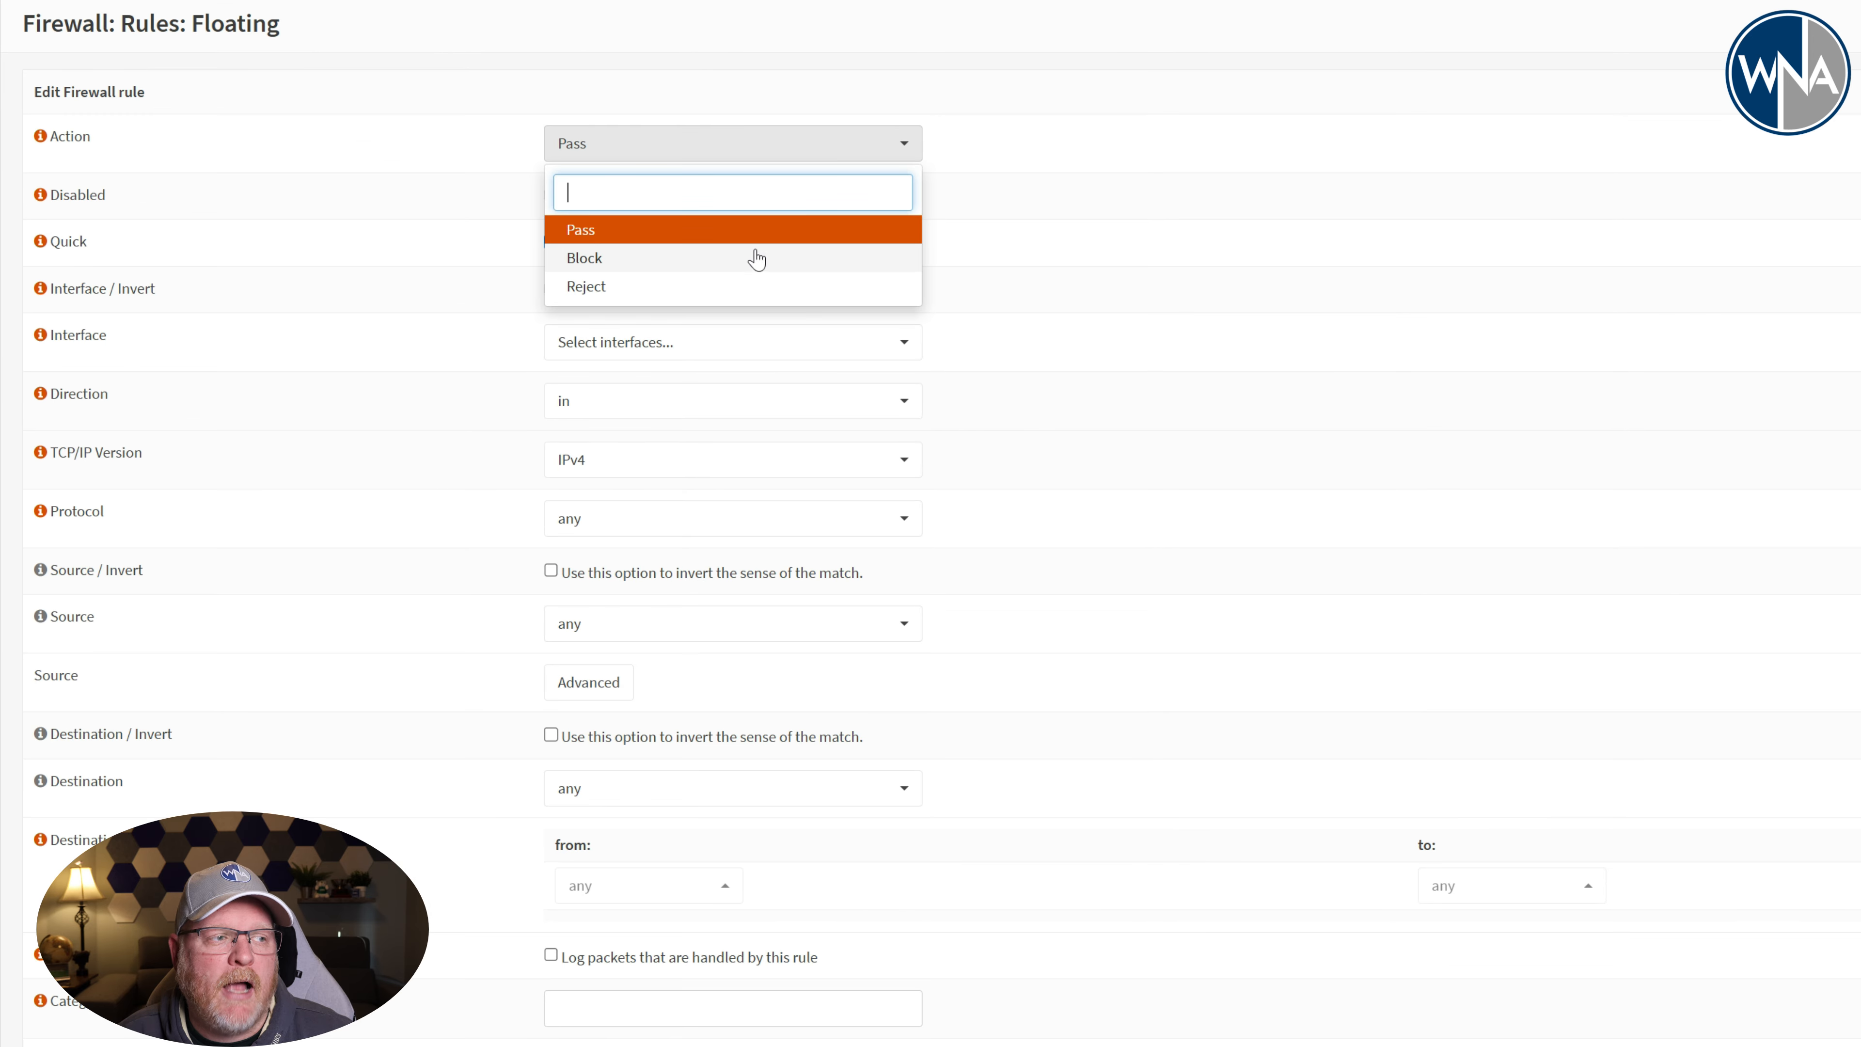
click(750, 264)
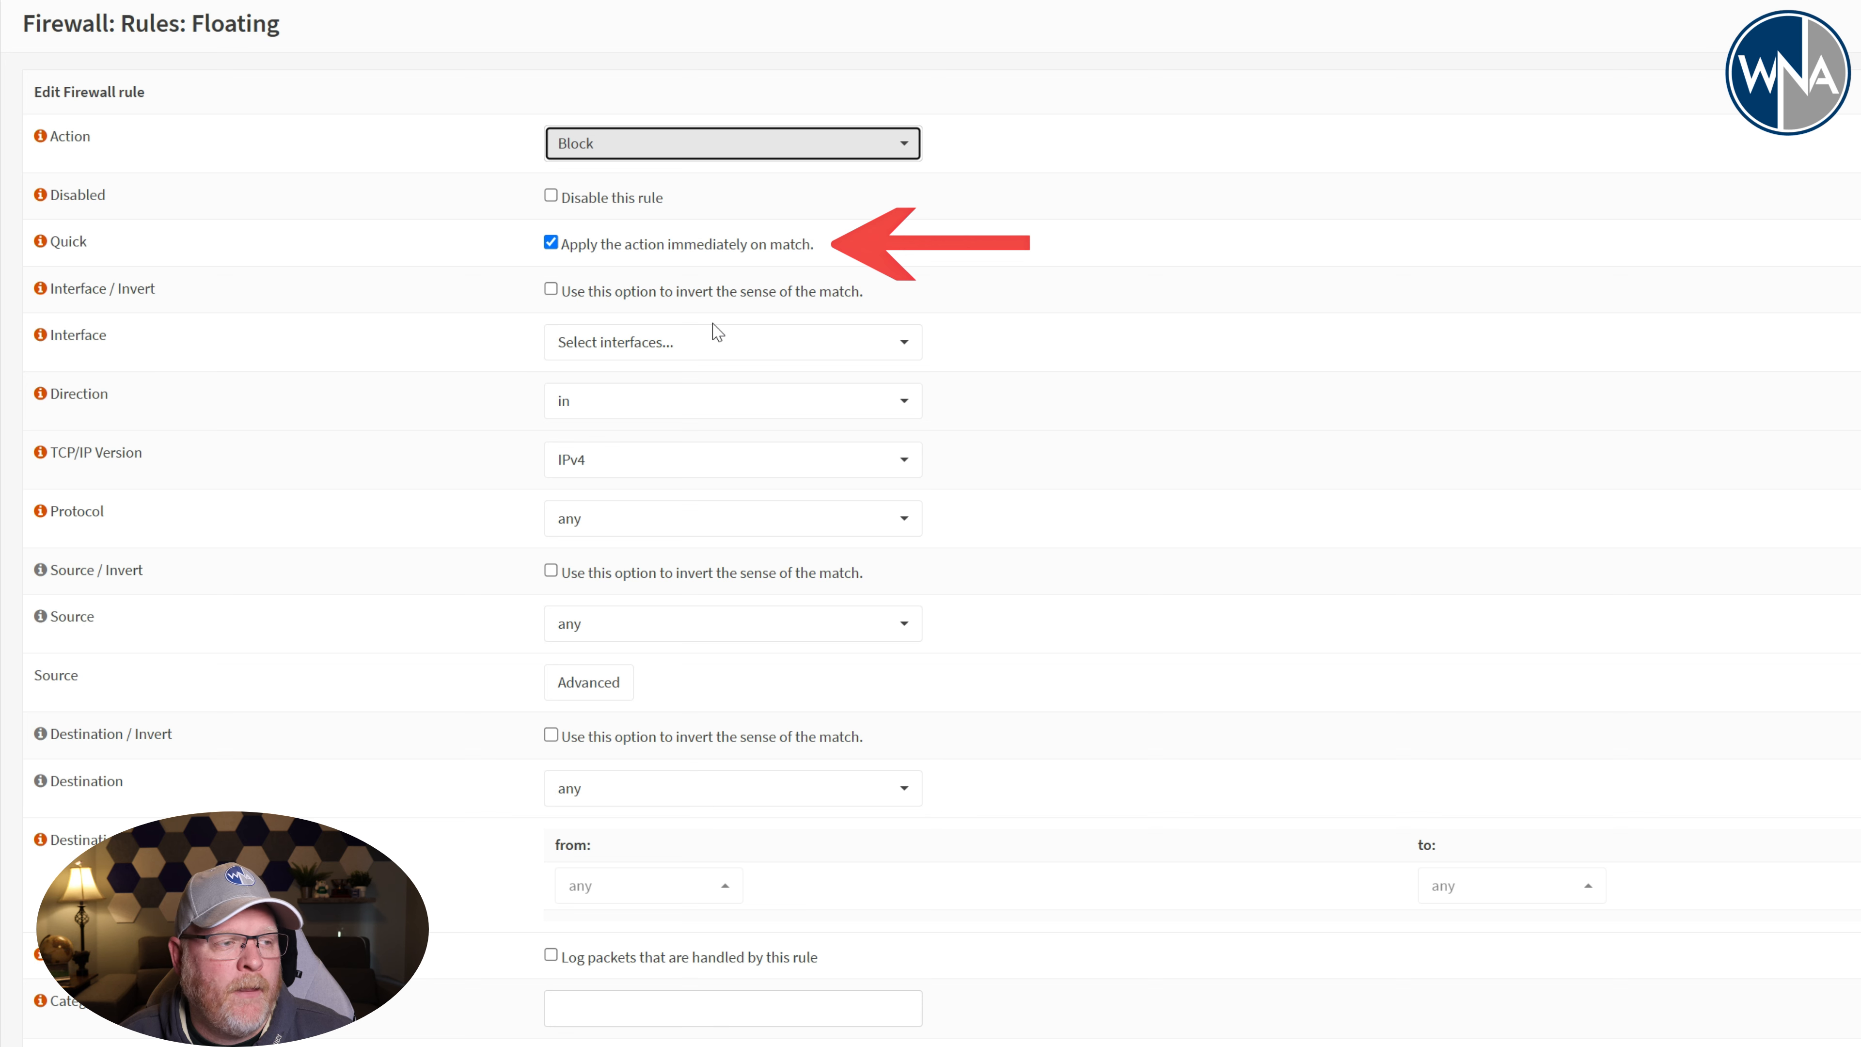
Apply the floating rule to the LAN and OPT1 interfaces with the direction set to out
click(654, 346)
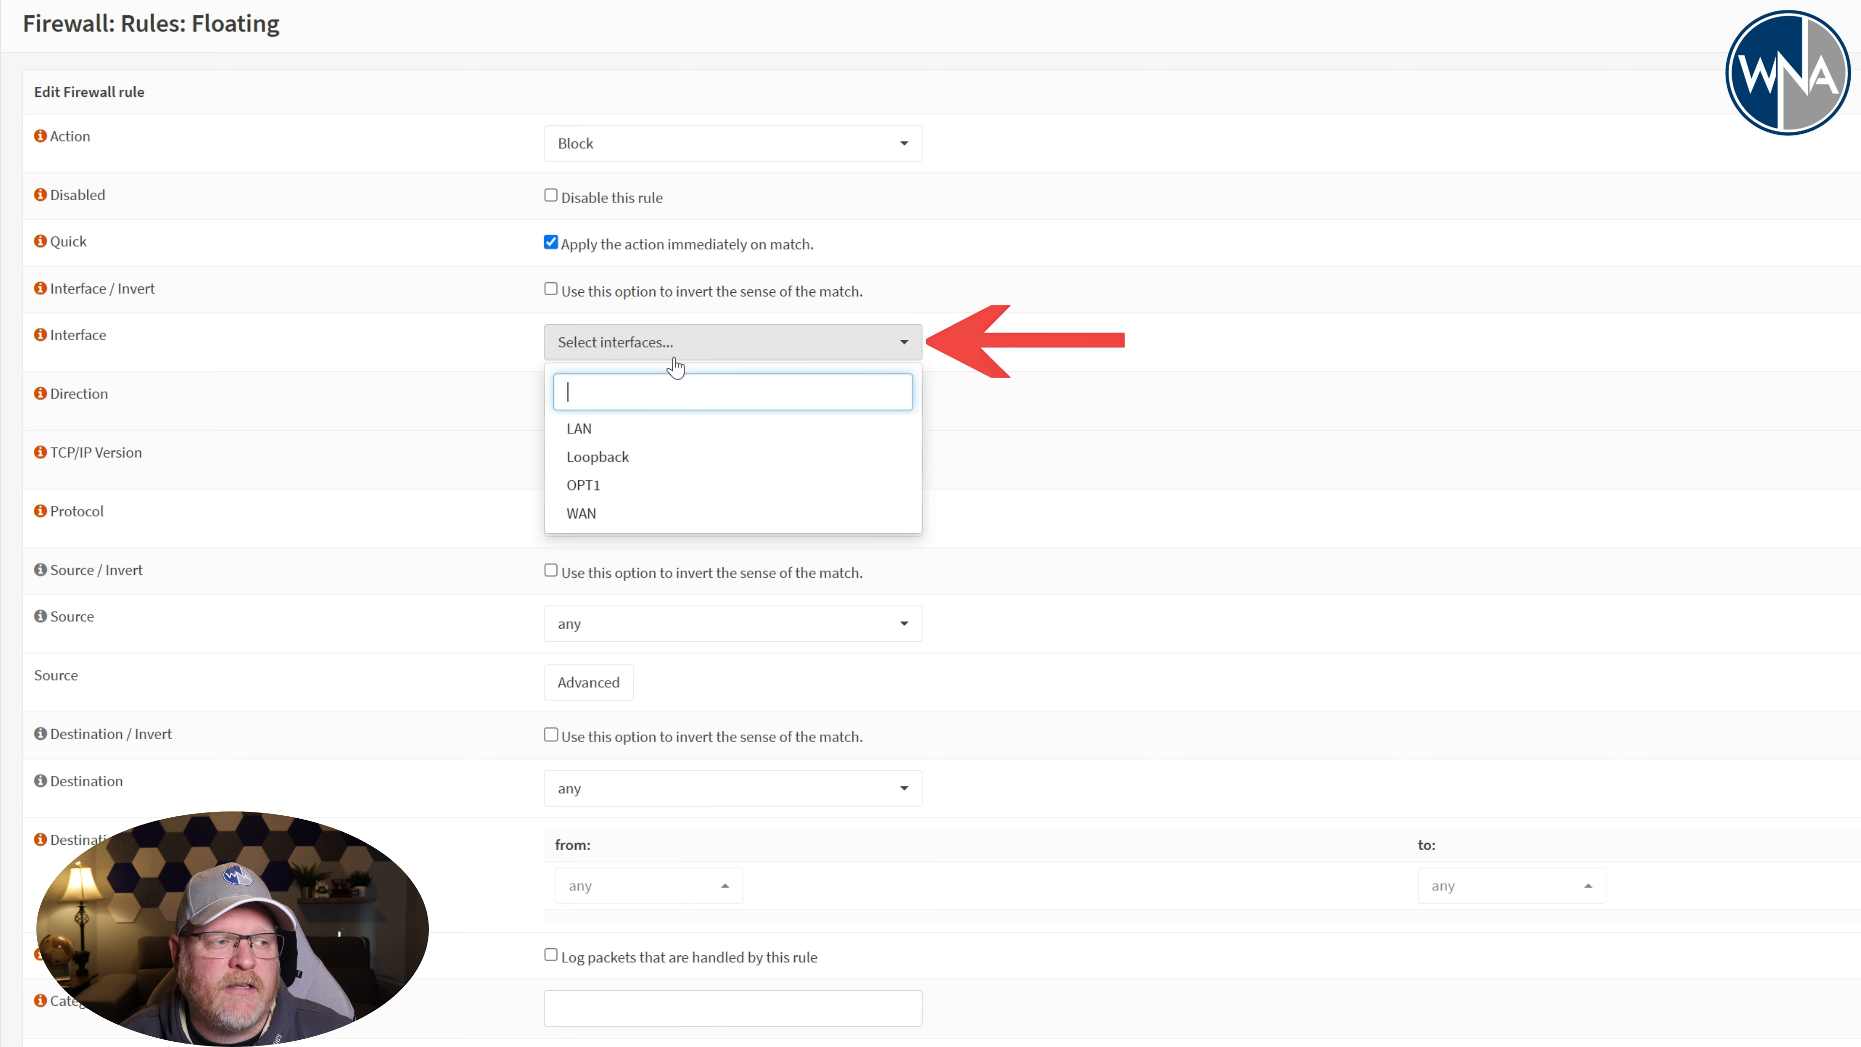
click(645, 428)
click(632, 496)
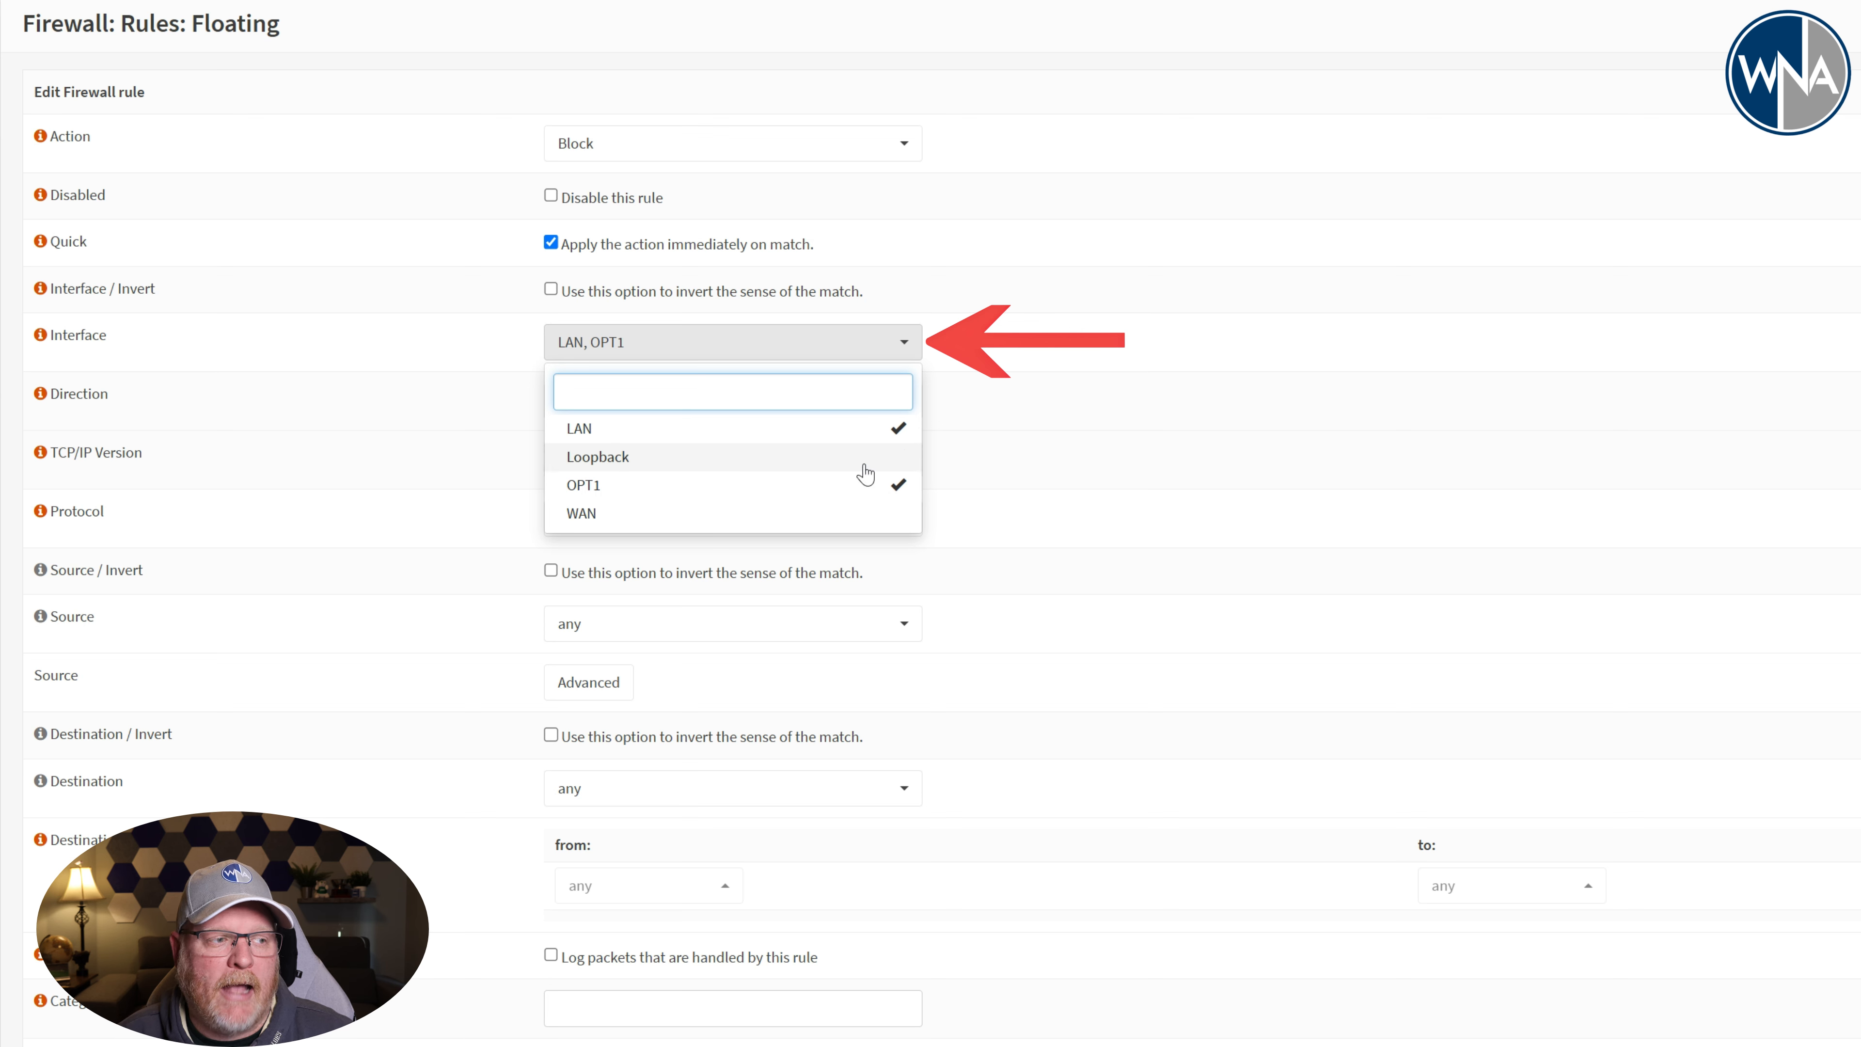
click(997, 448)
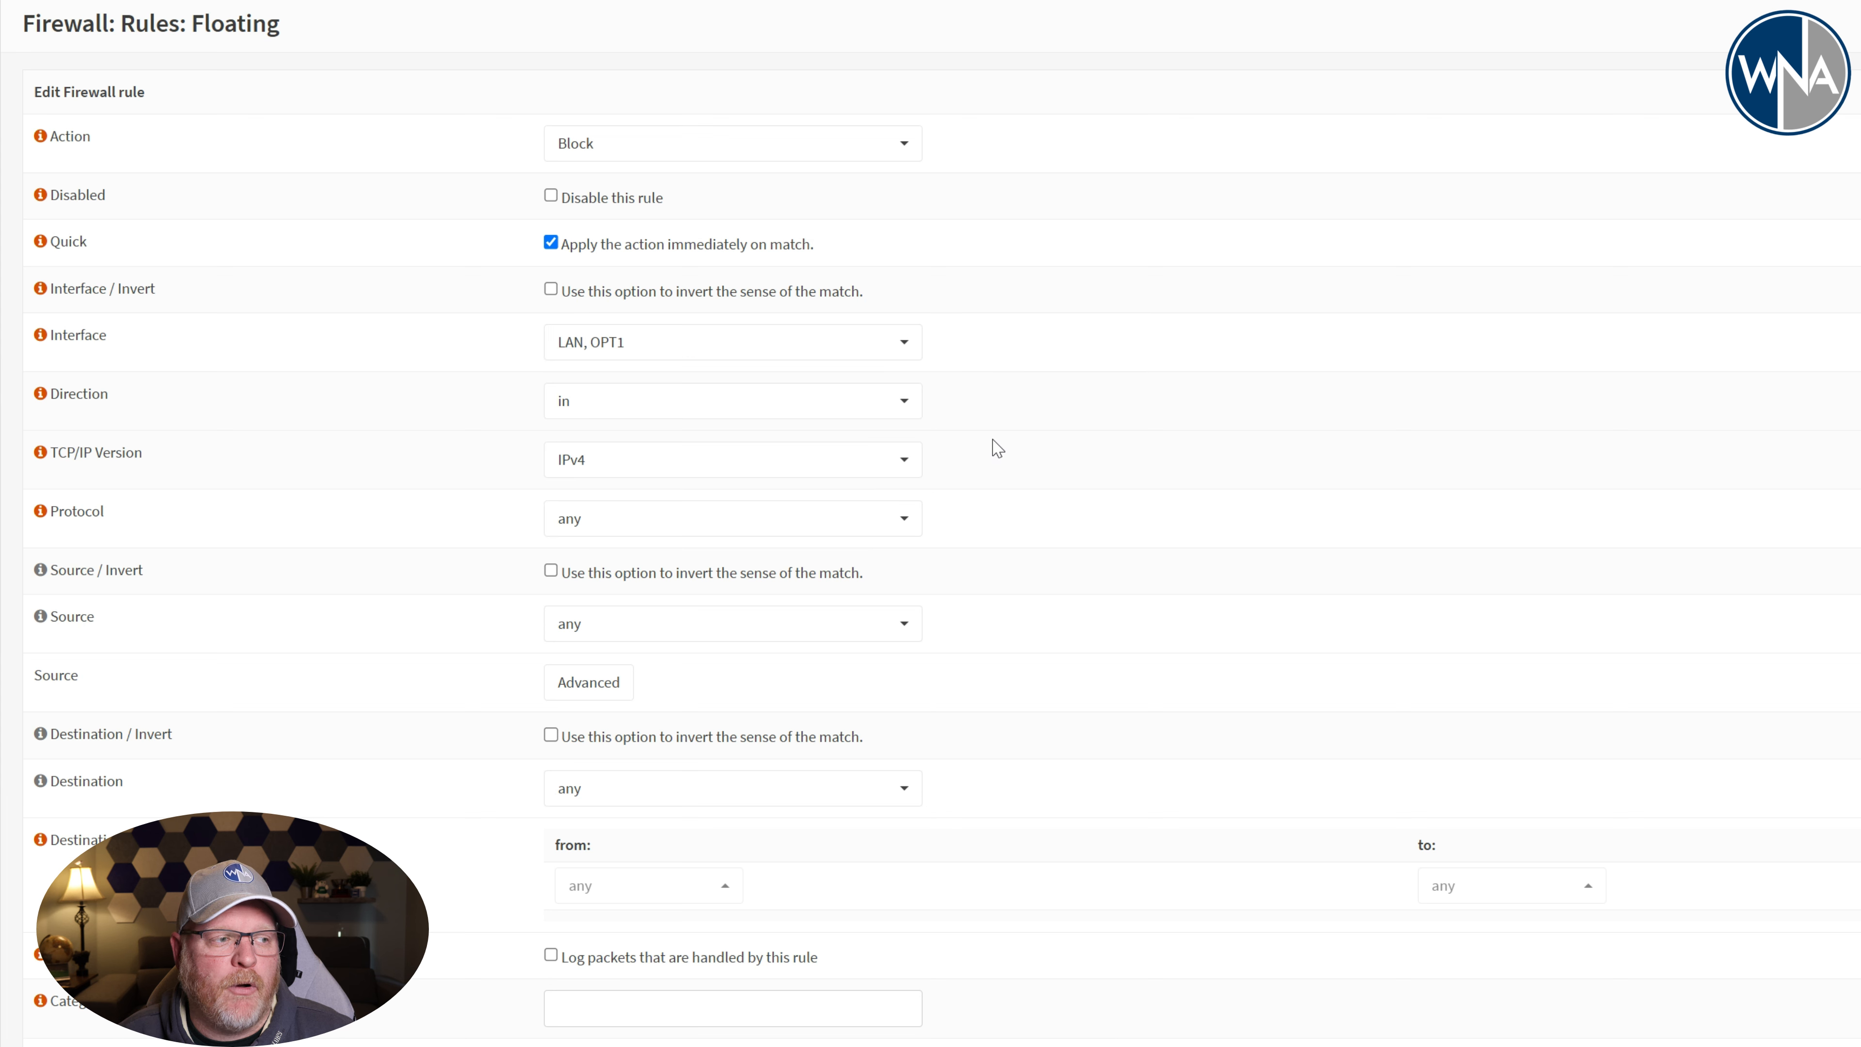
click(898, 415)
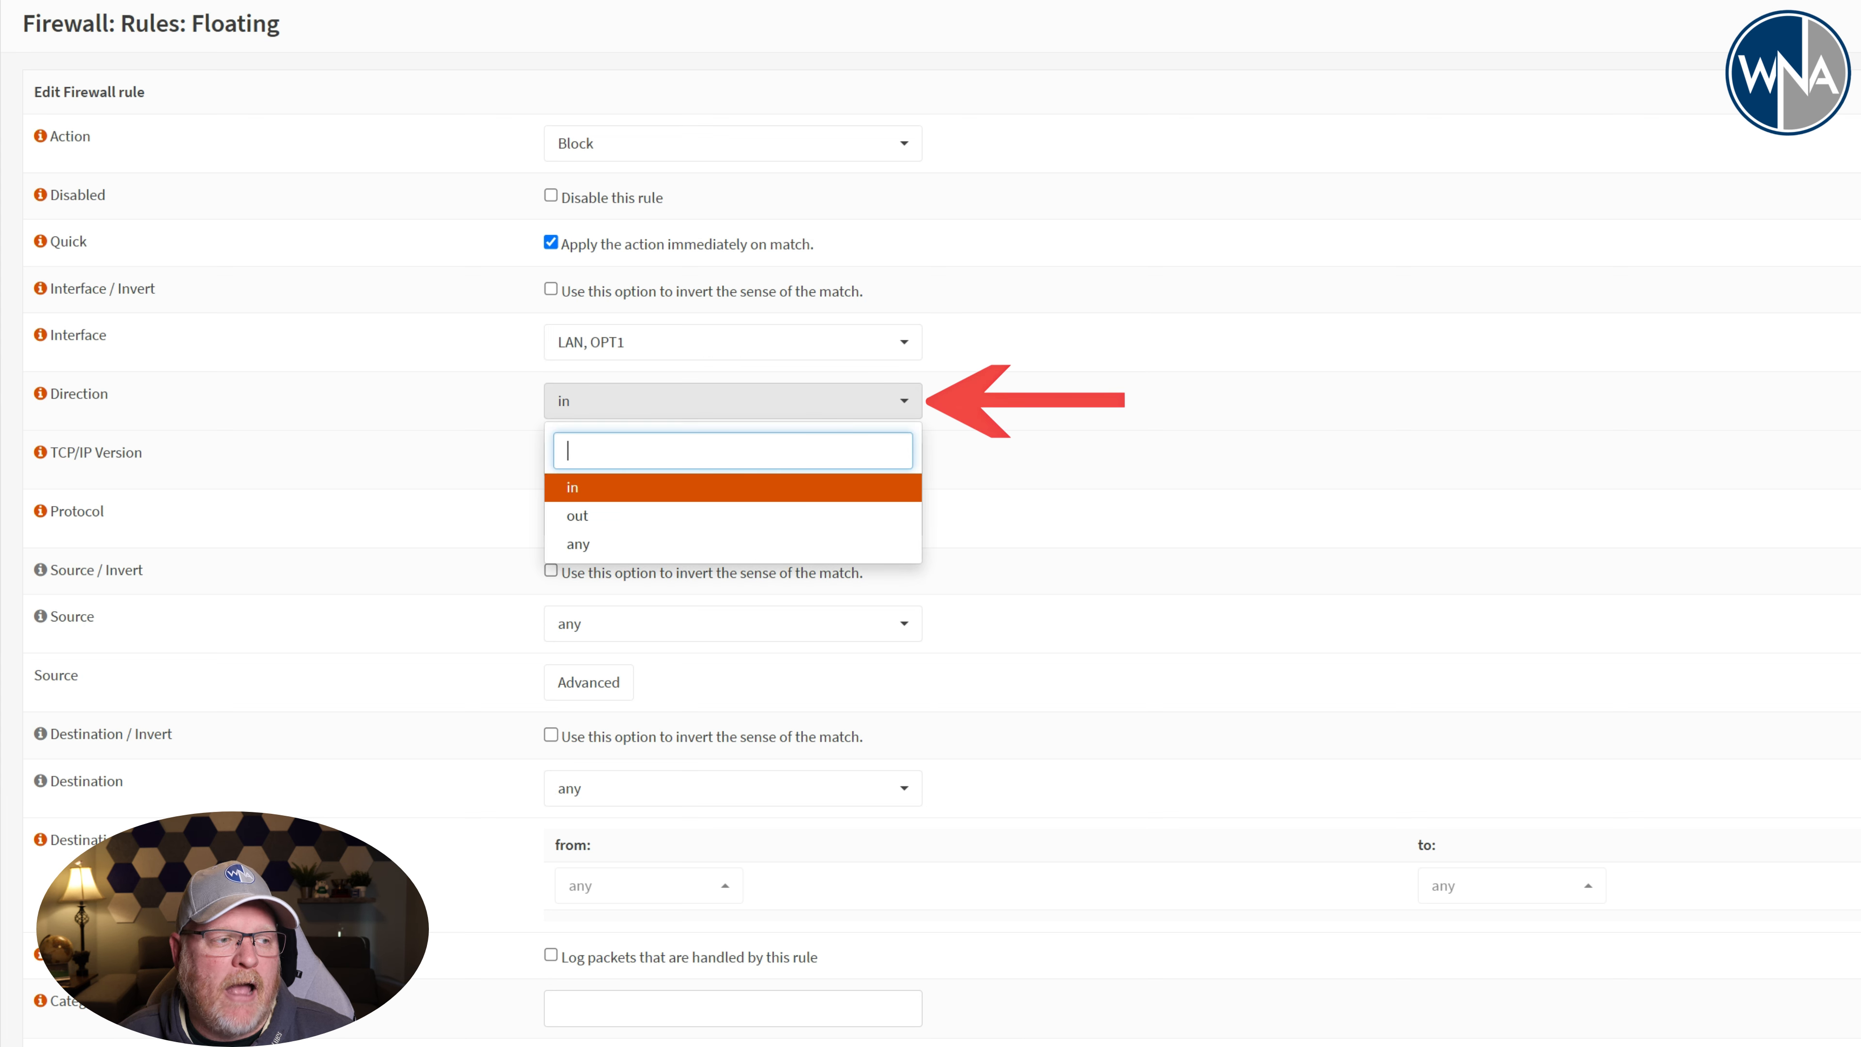
click(782, 517)
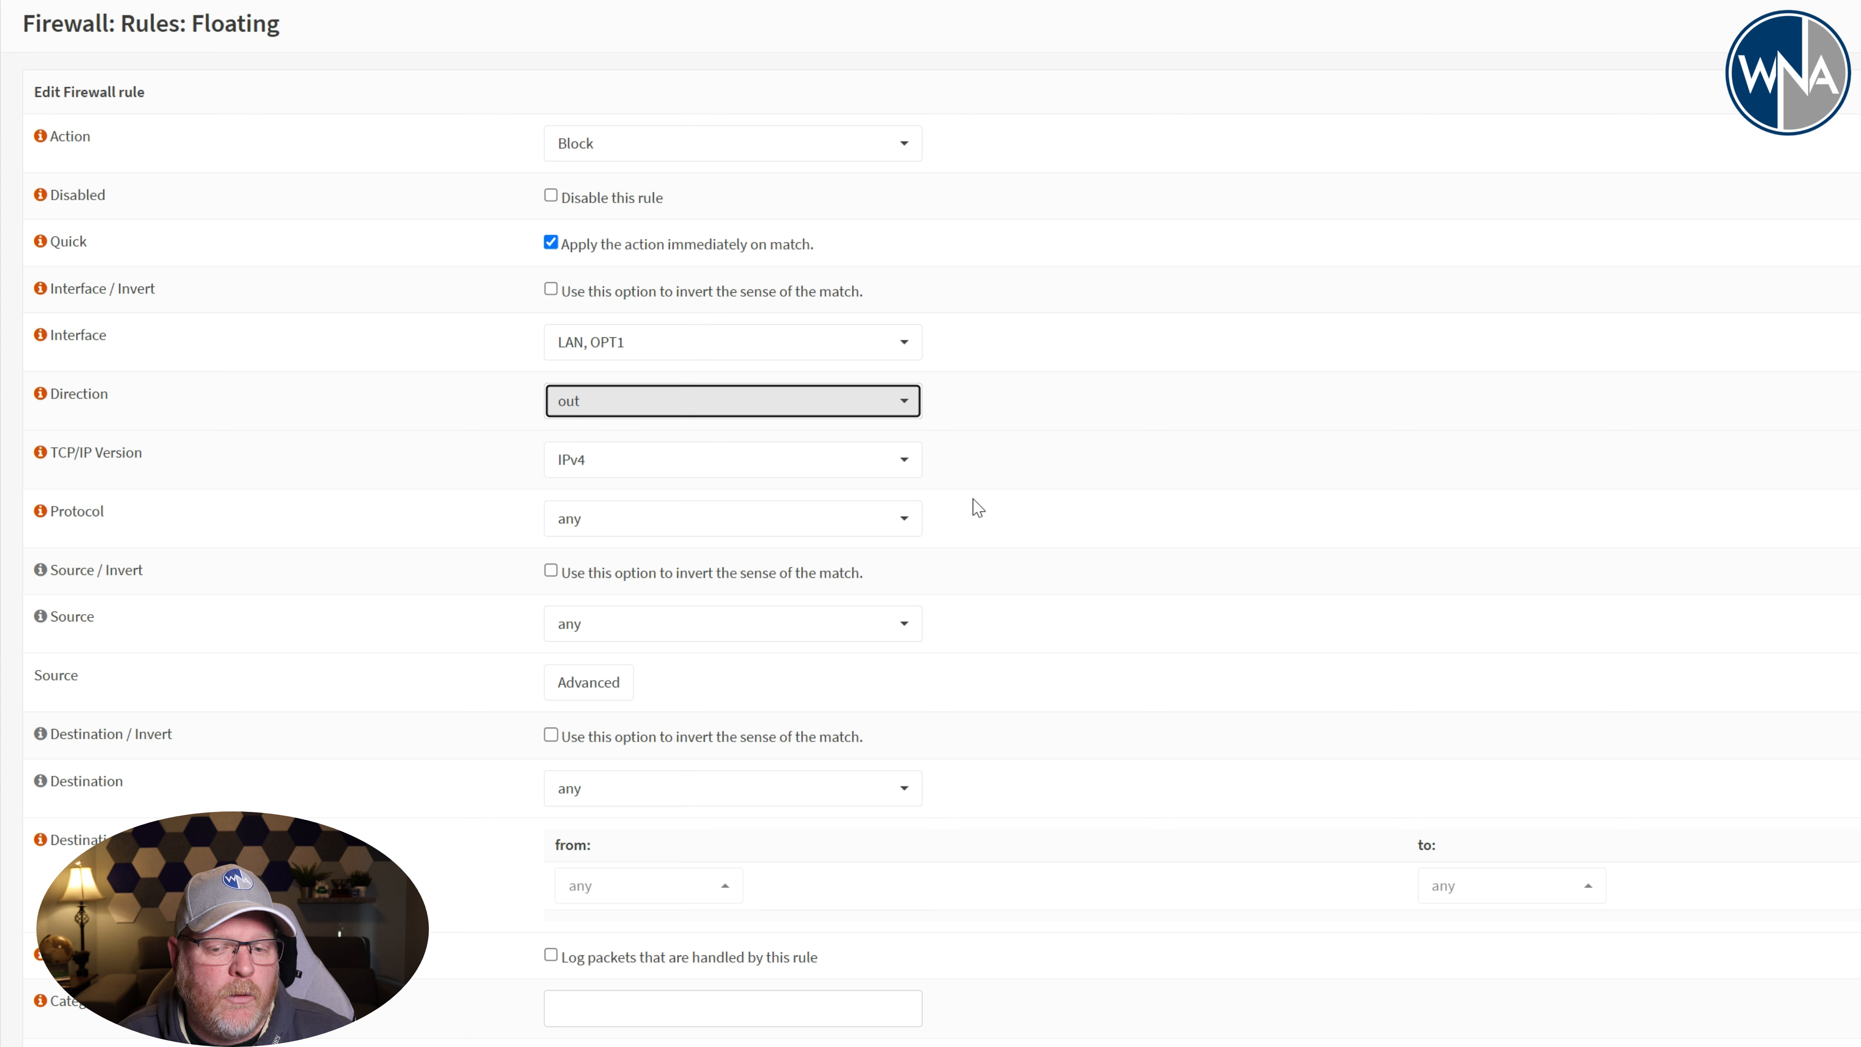
Set the floating rule's protocol to TCP/UDP and its destination port range to DNS
click(898, 522)
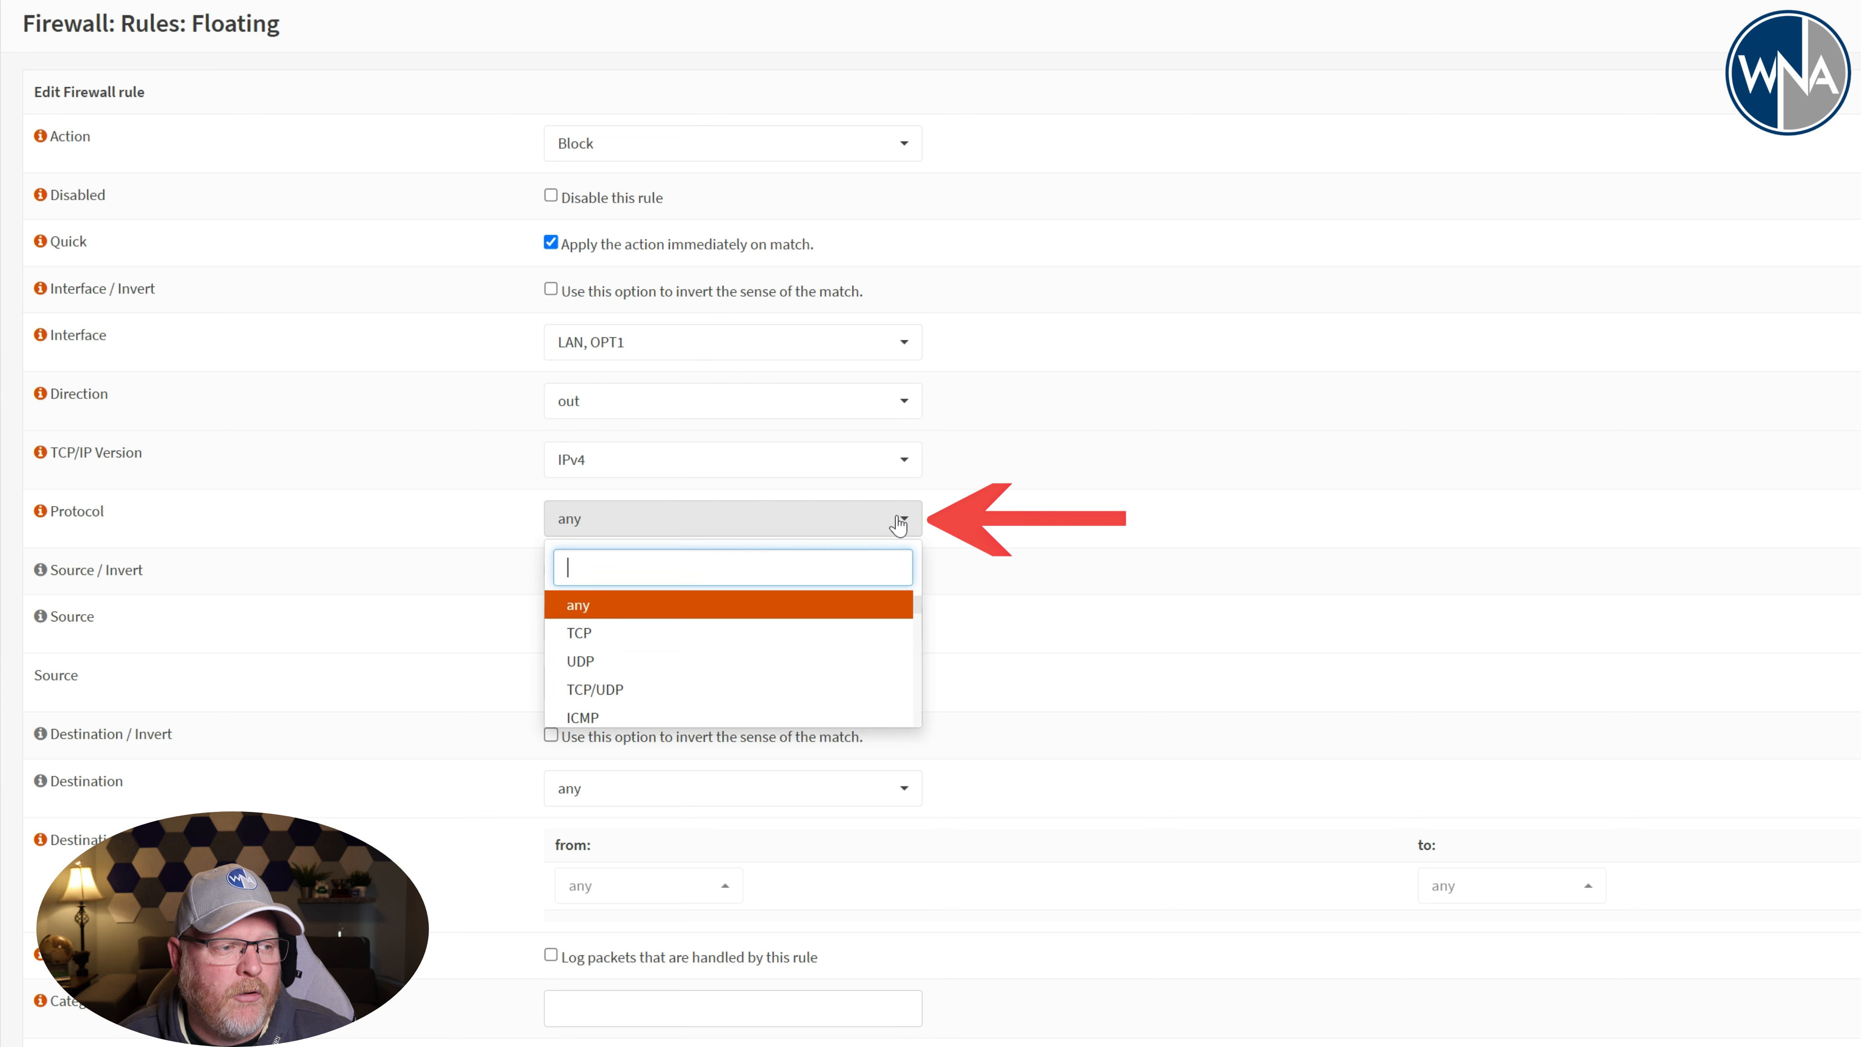
click(787, 691)
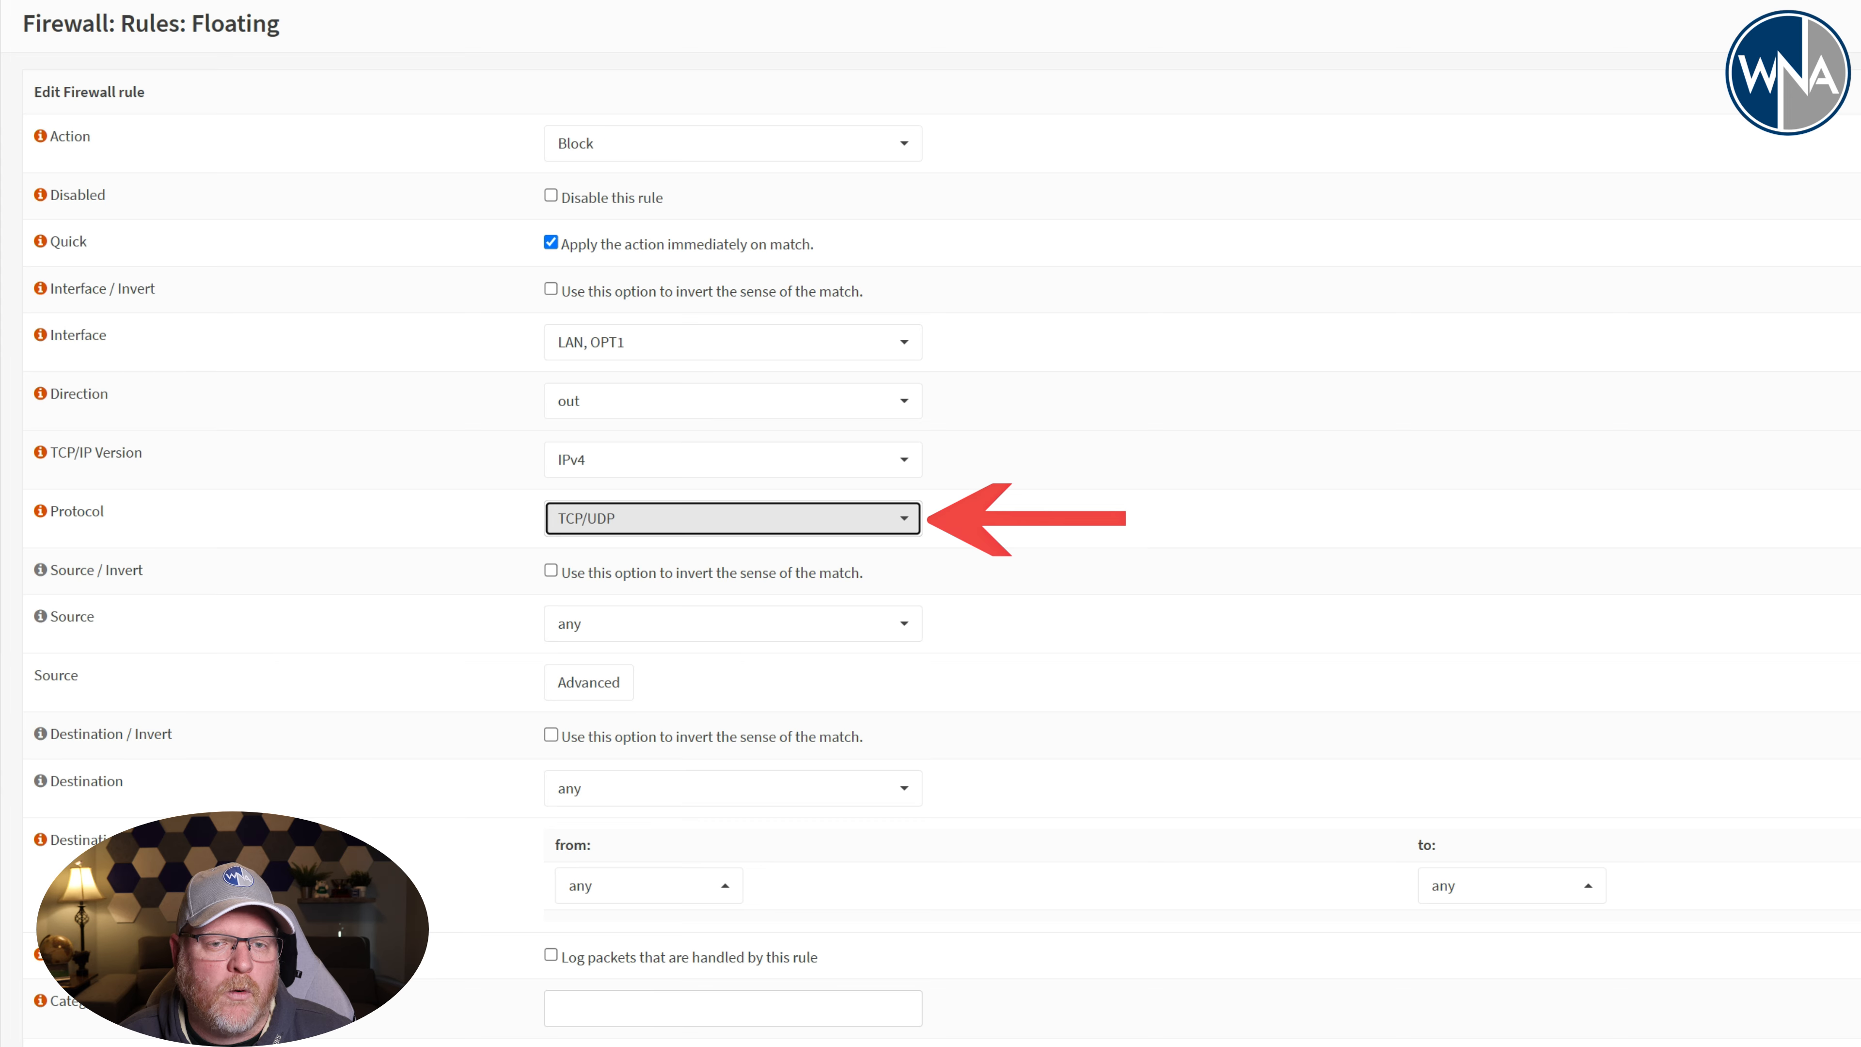
scroll(931, 523, down, 3)
scroll(1354, 299, down, 3)
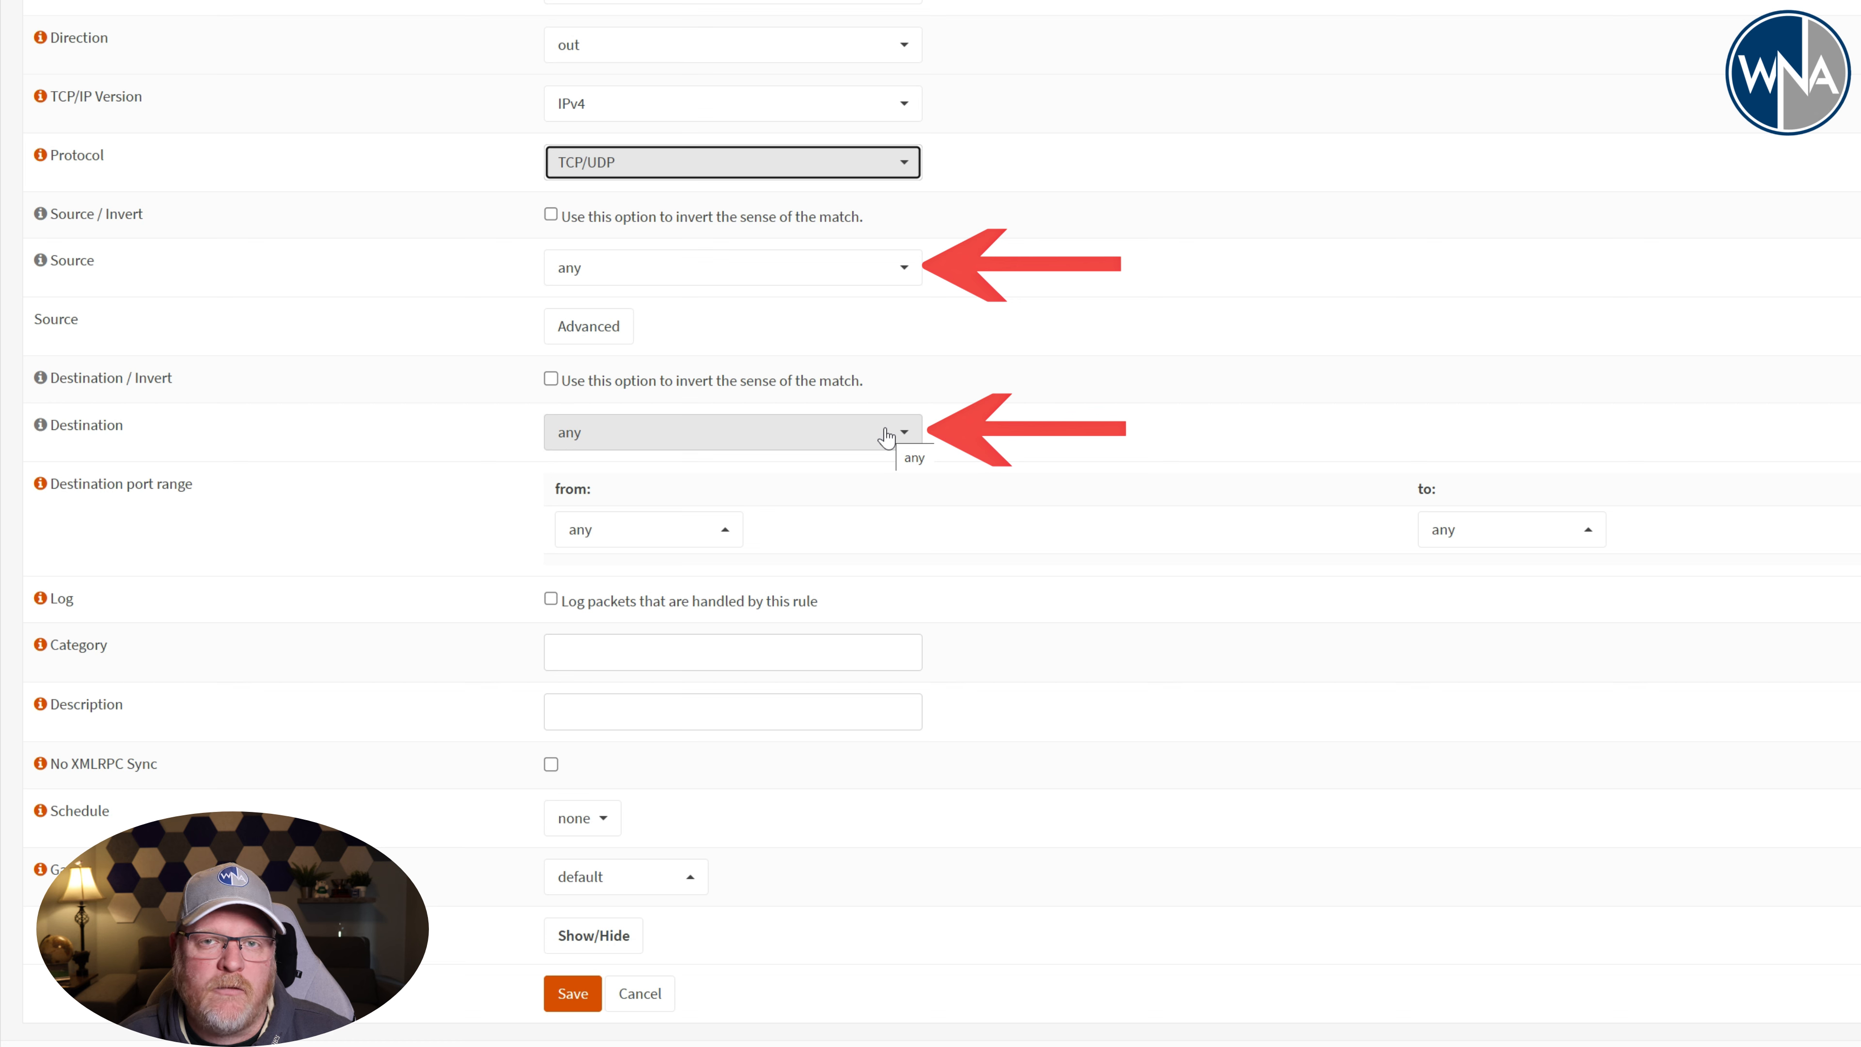
click(730, 540)
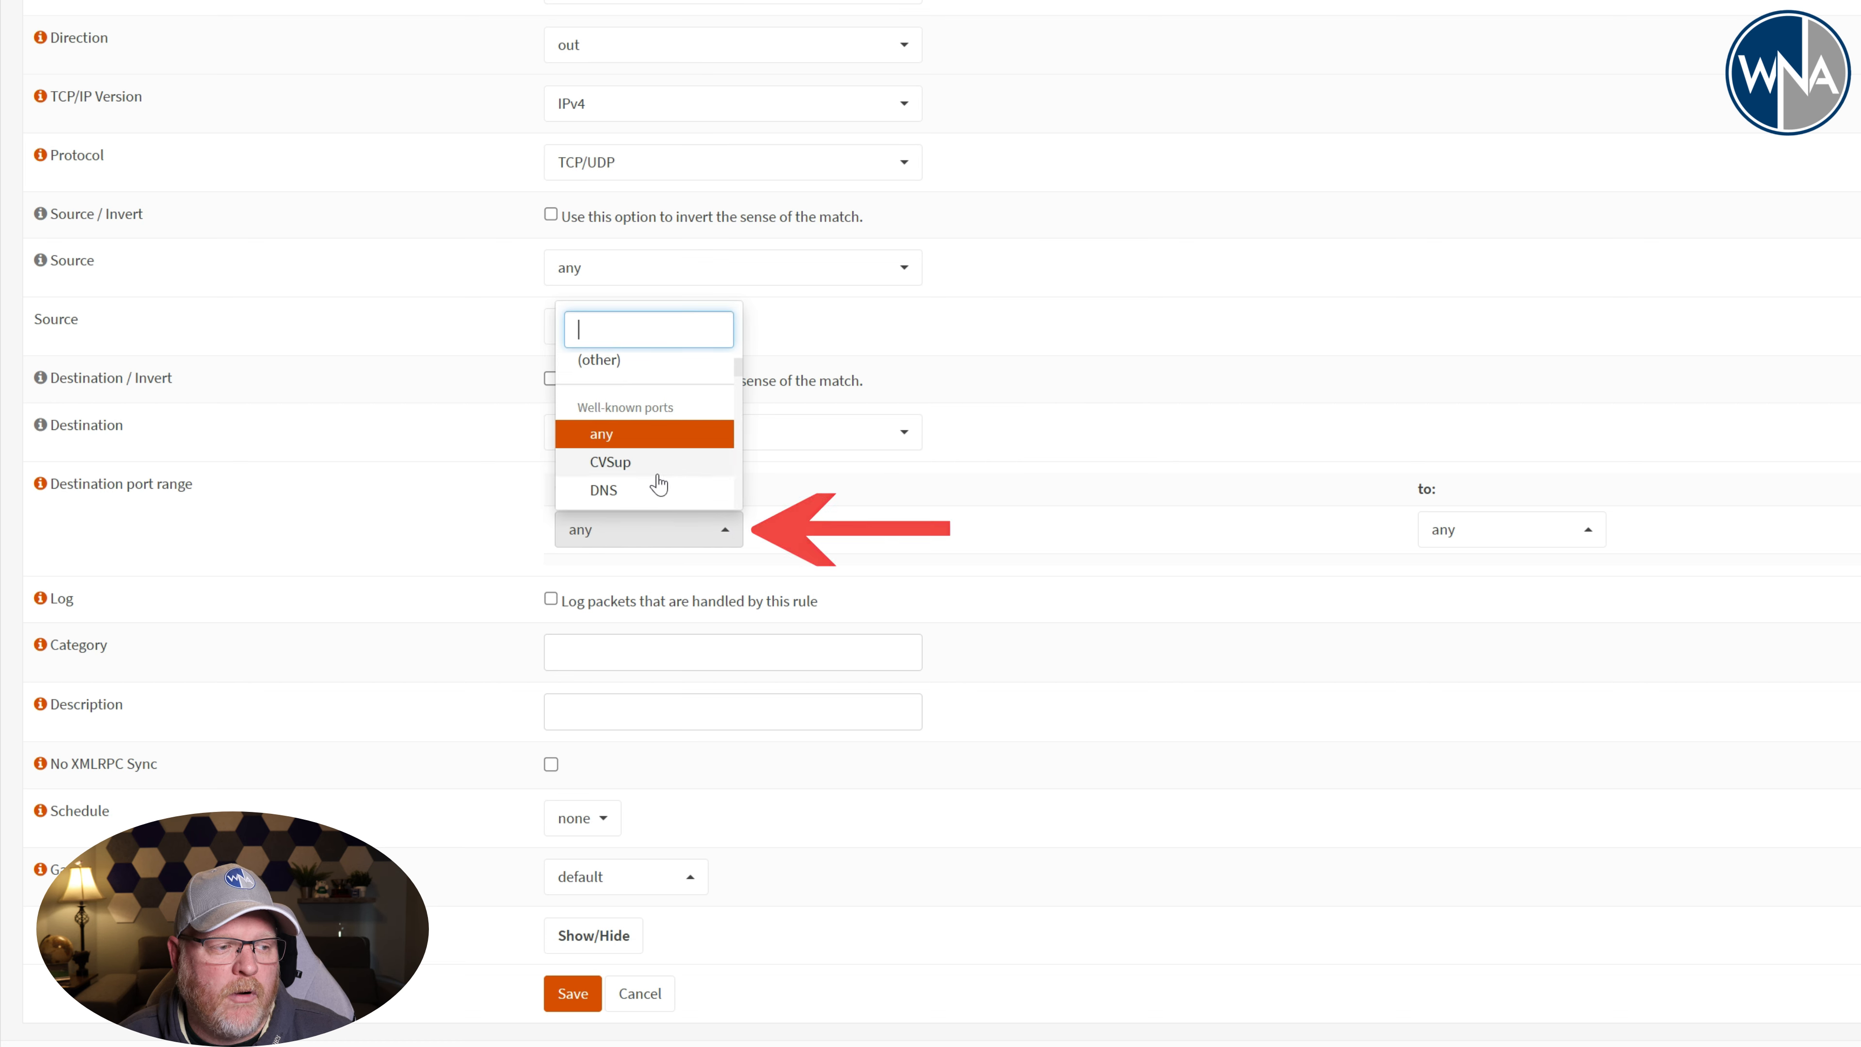
click(635, 489)
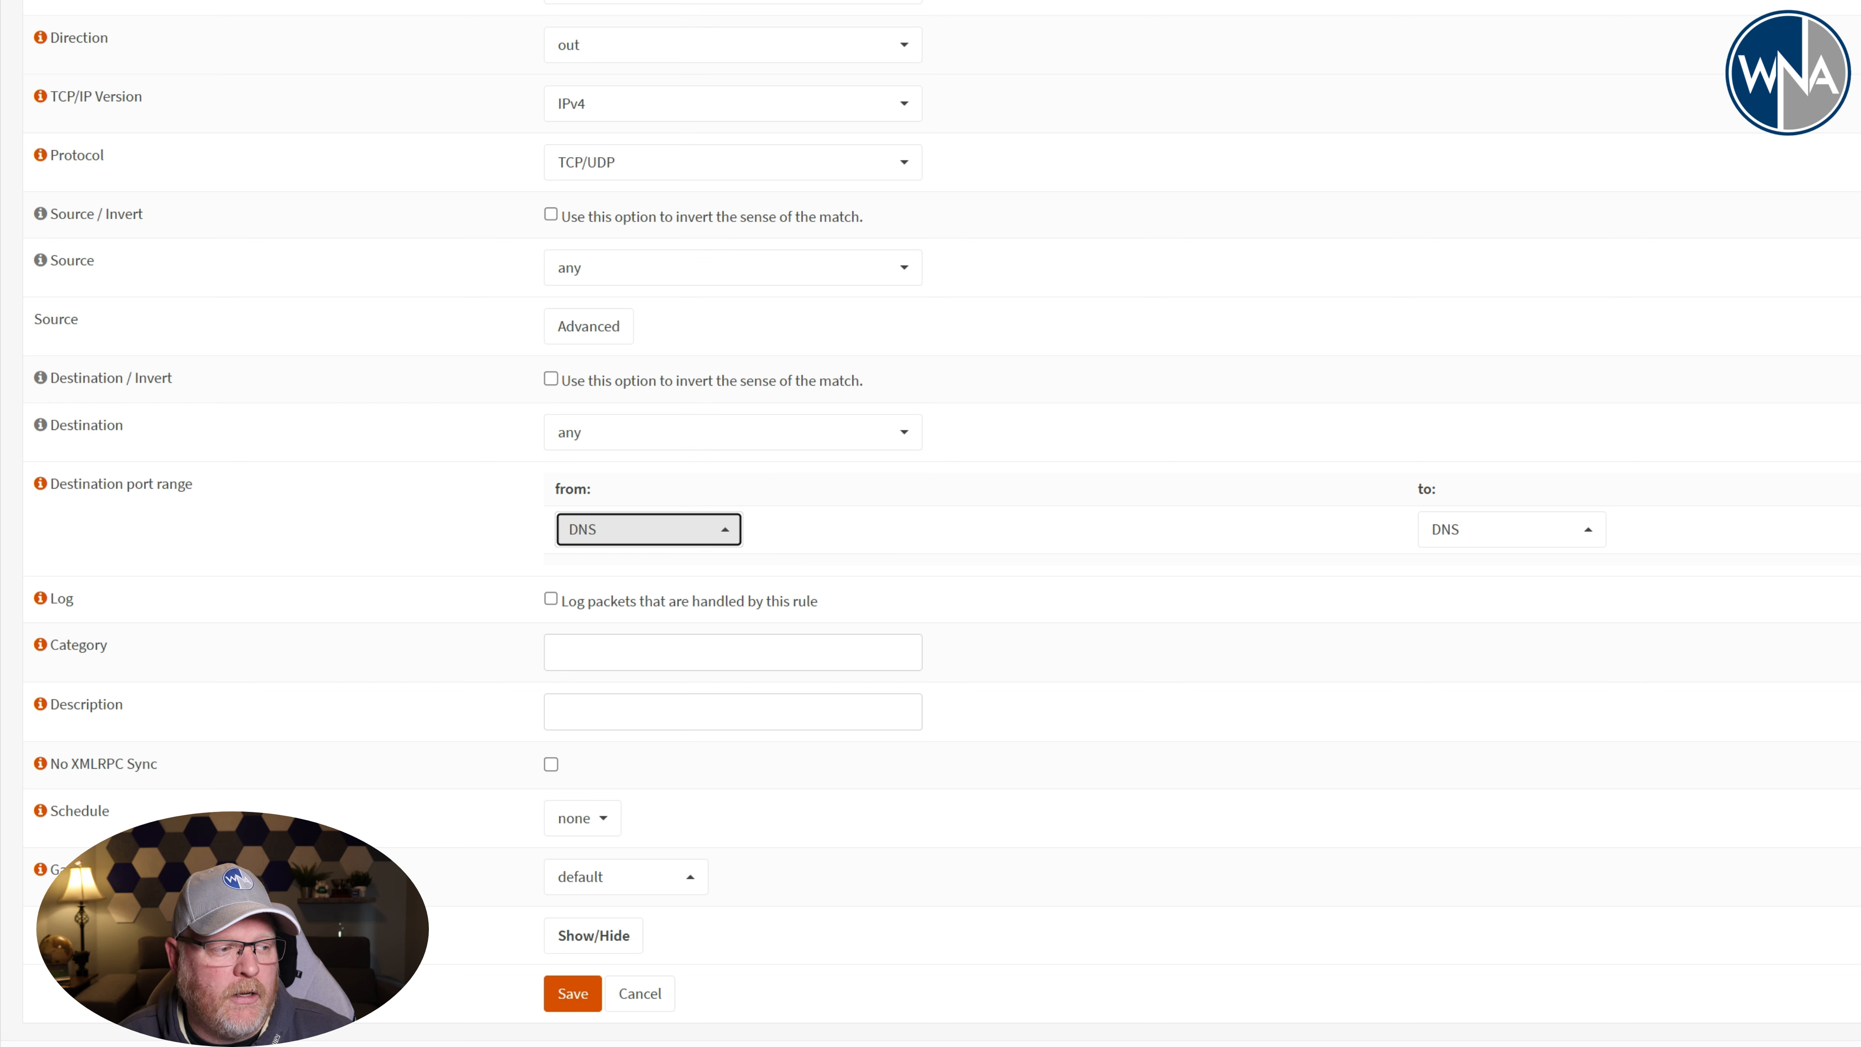
Describe the rule as "Block Port 53 DNS traffic", save it and apply the firewall changes
click(733, 712)
text(Bl)
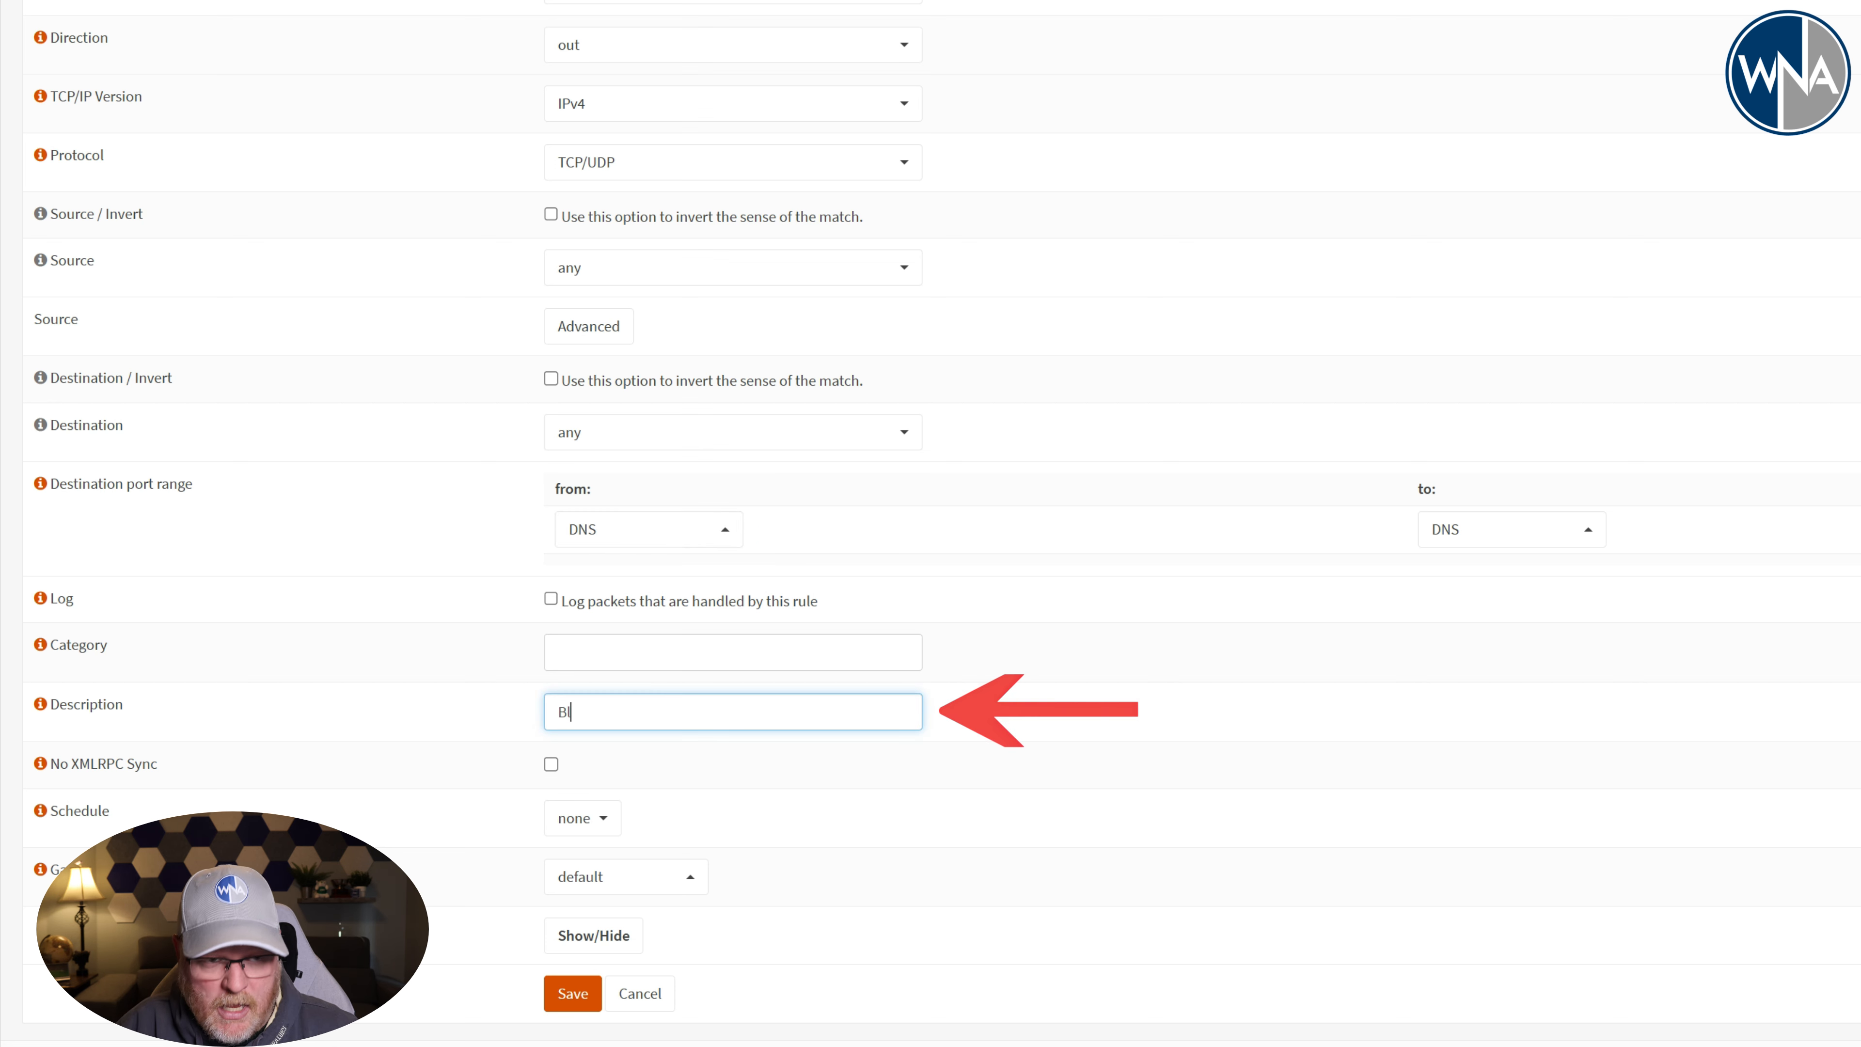
text(ock Port 53 DNS traffic)
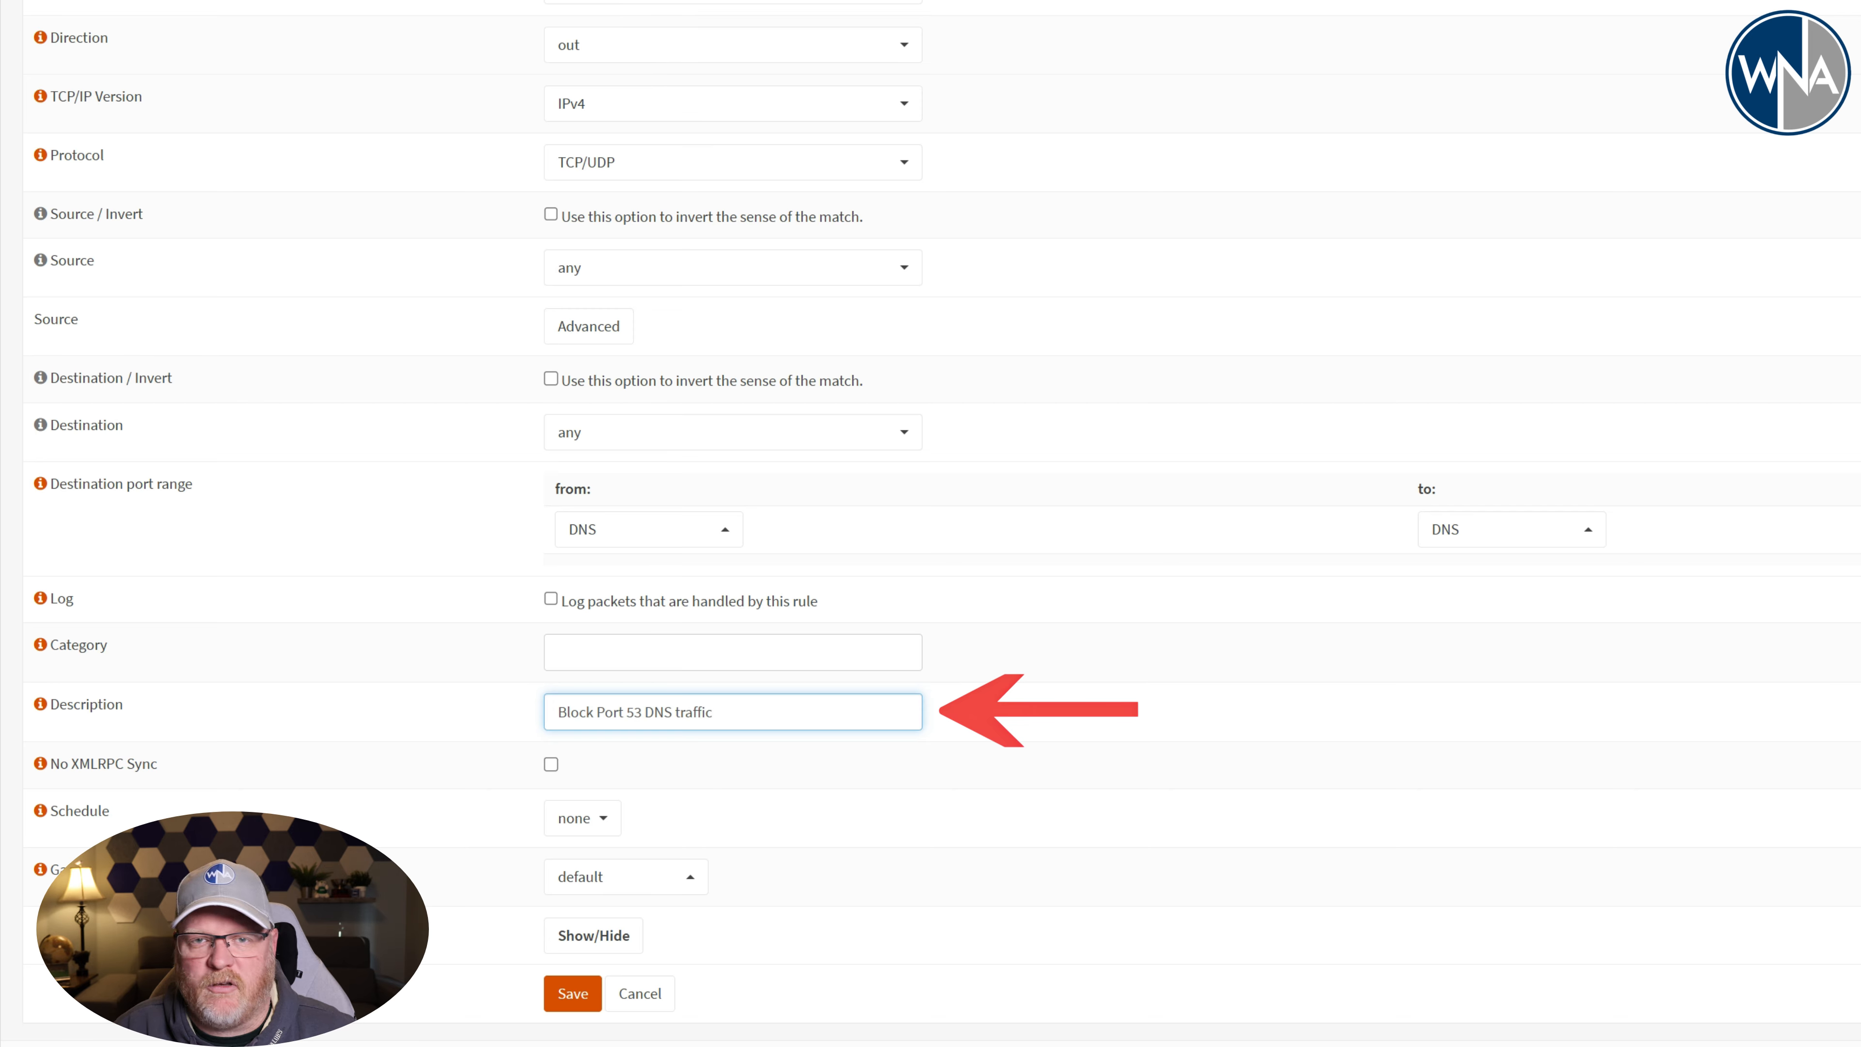
click(576, 996)
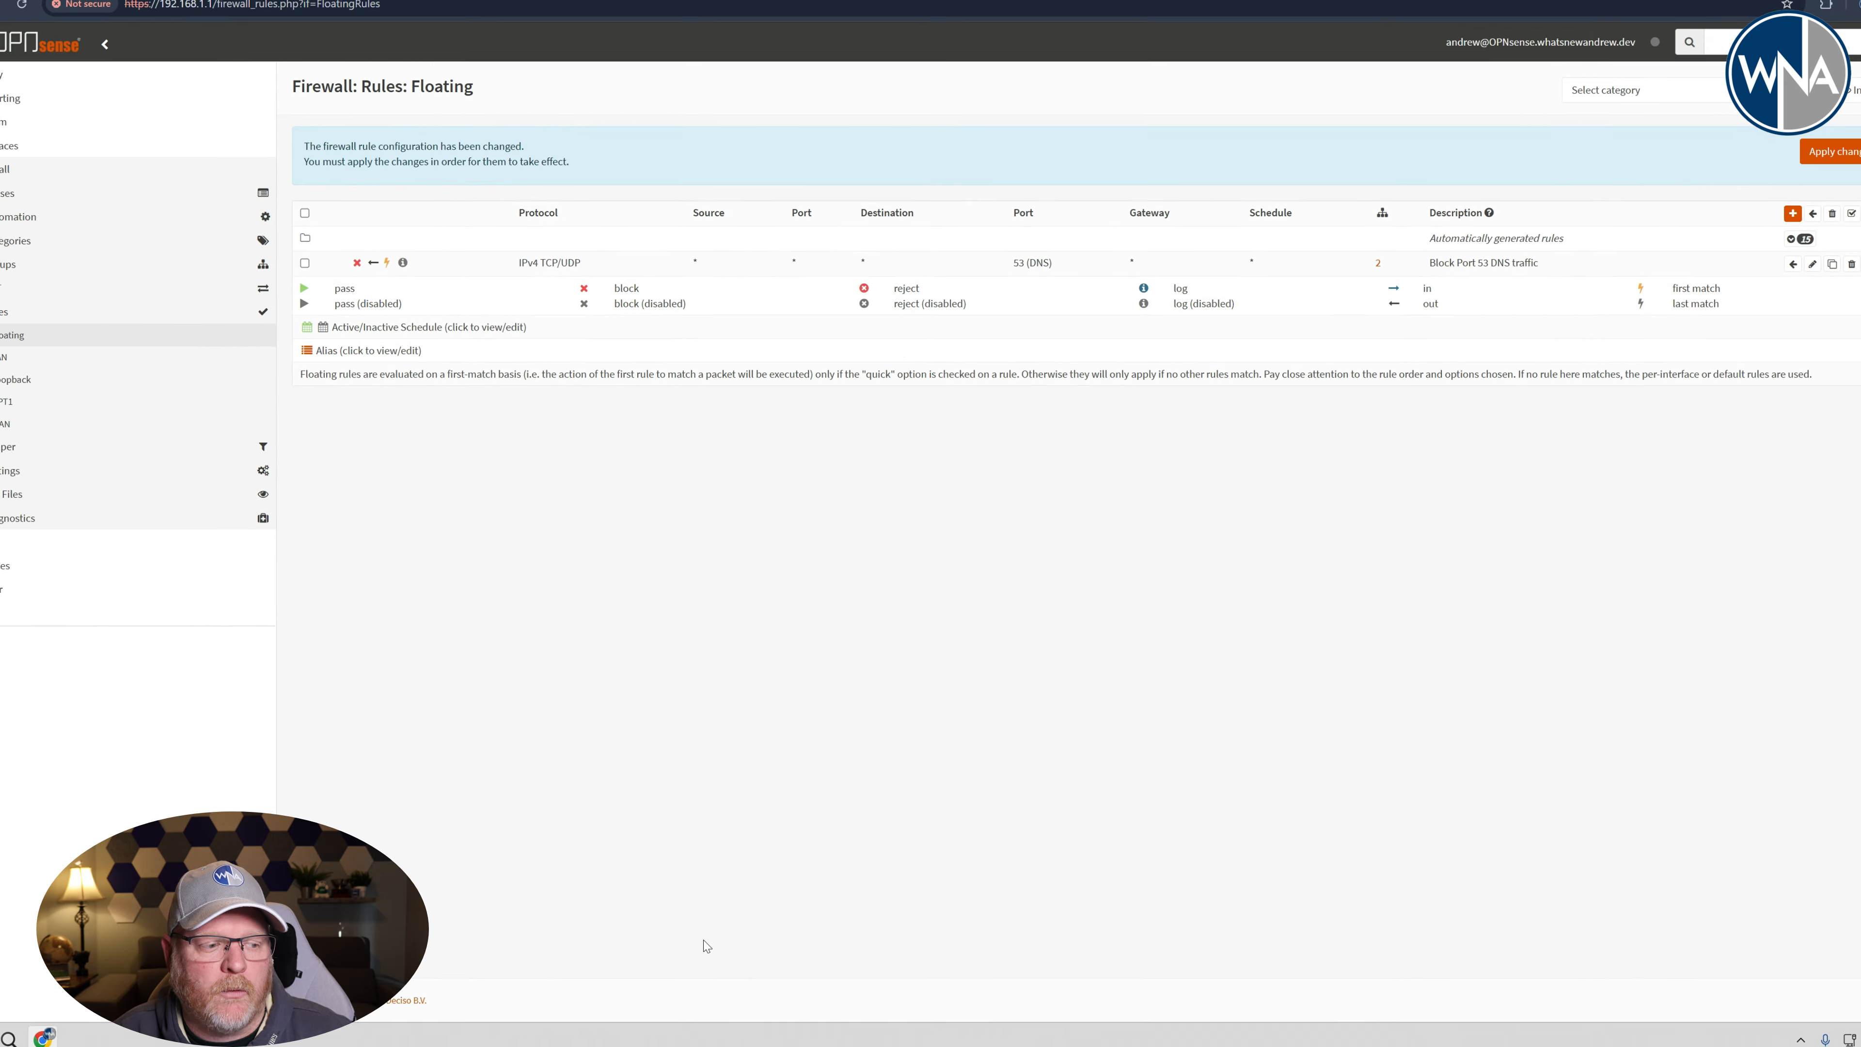
click(1785, 189)
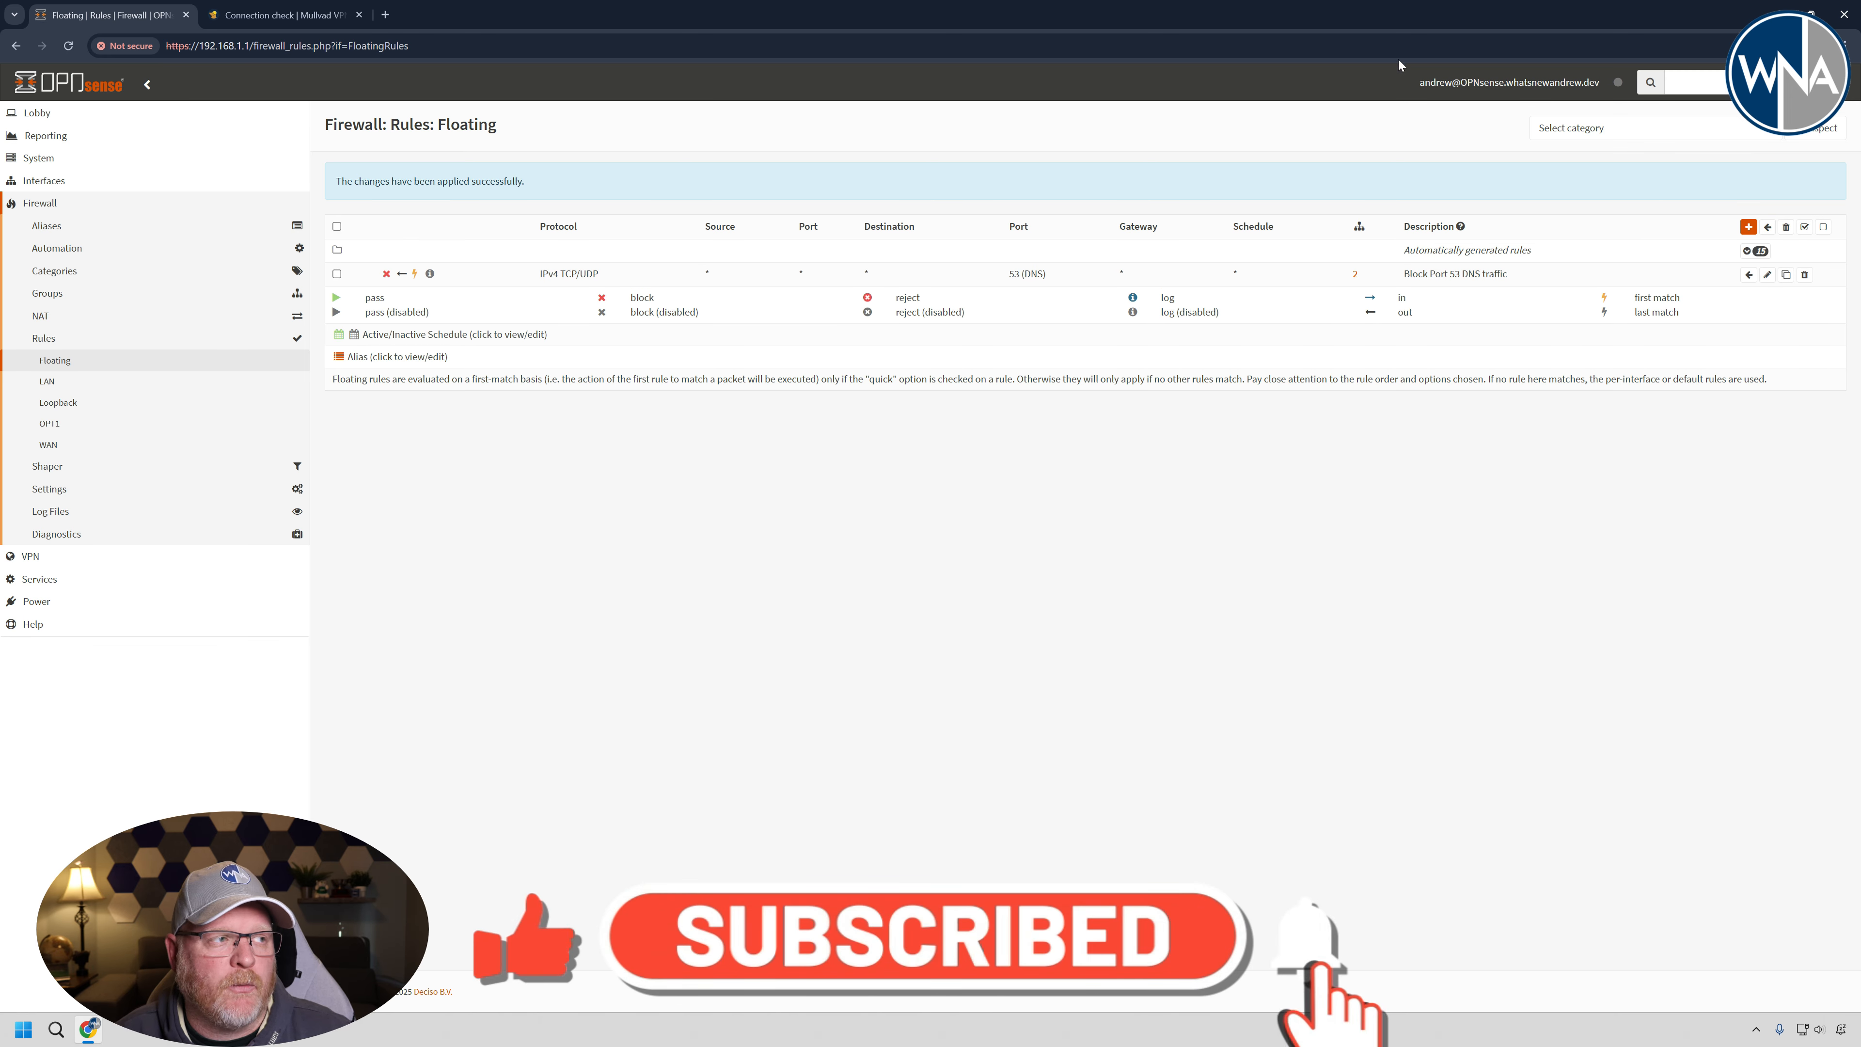
Examine the DNS server details on Mullvad's Connection check page, then collapse them
click(282, 14)
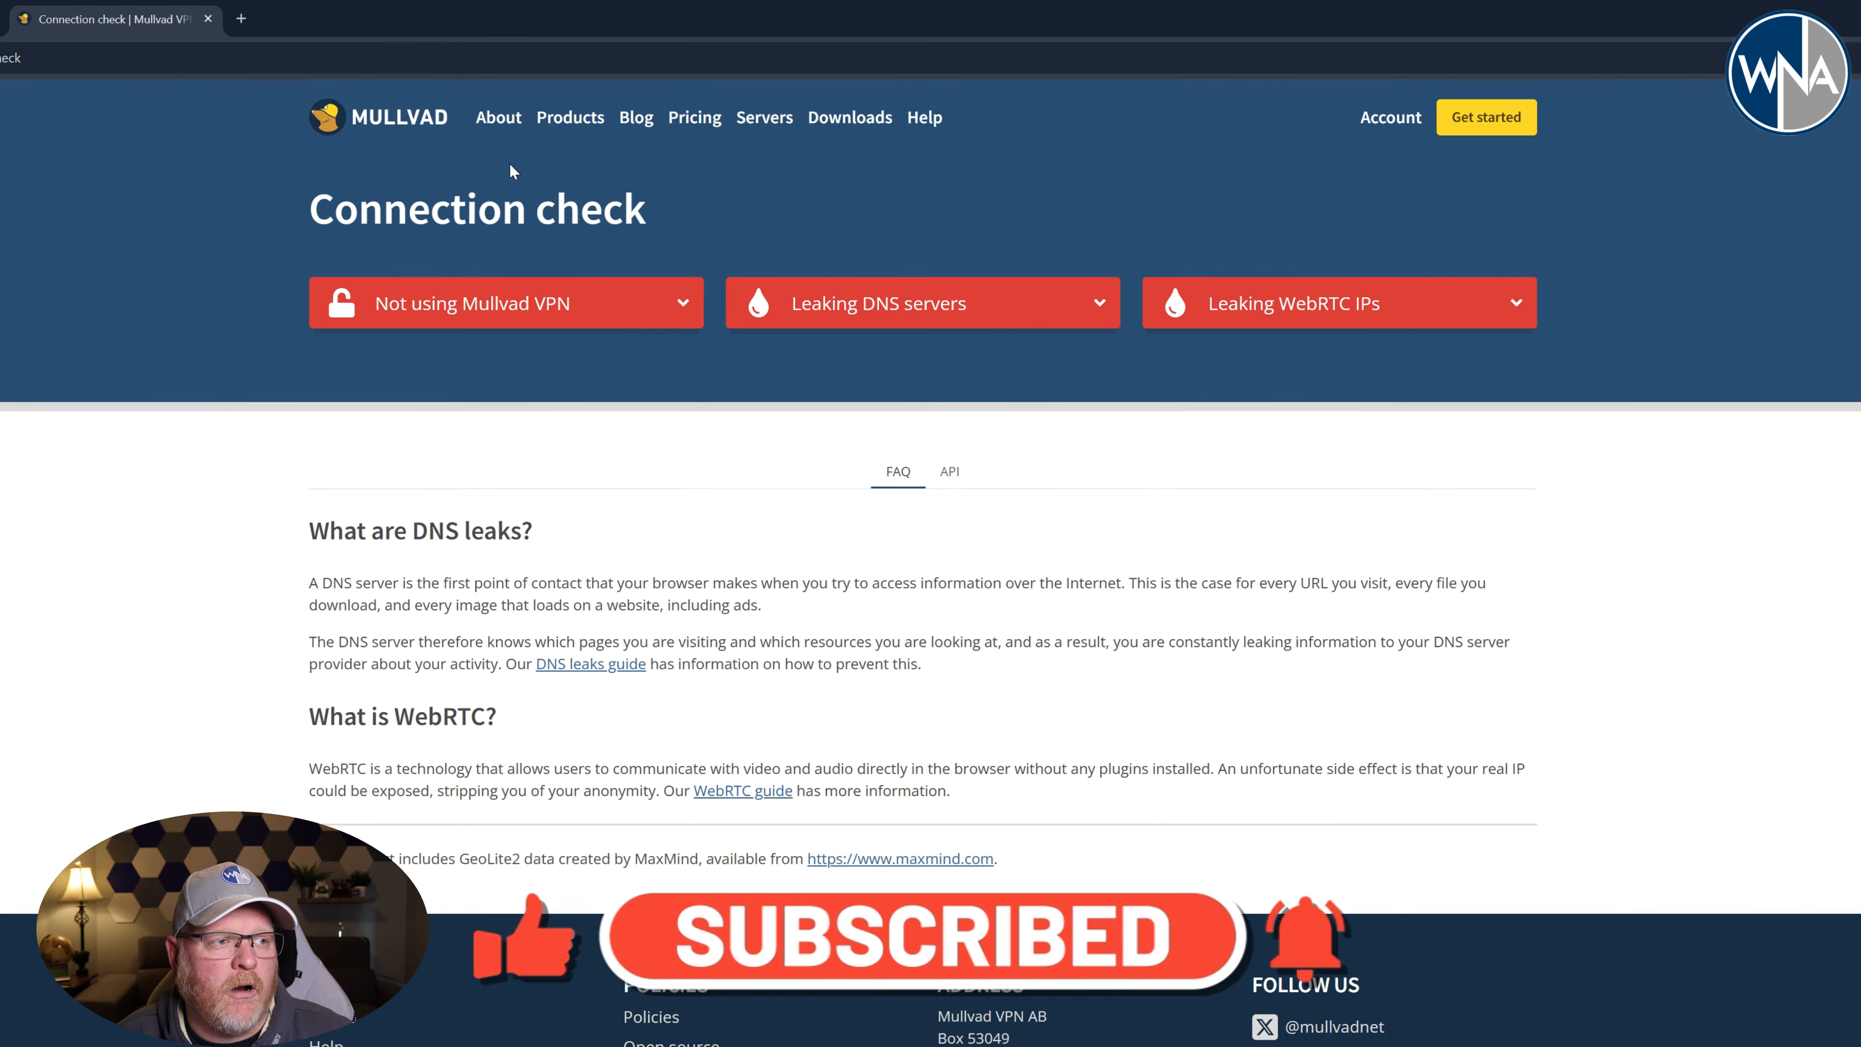
click(1002, 302)
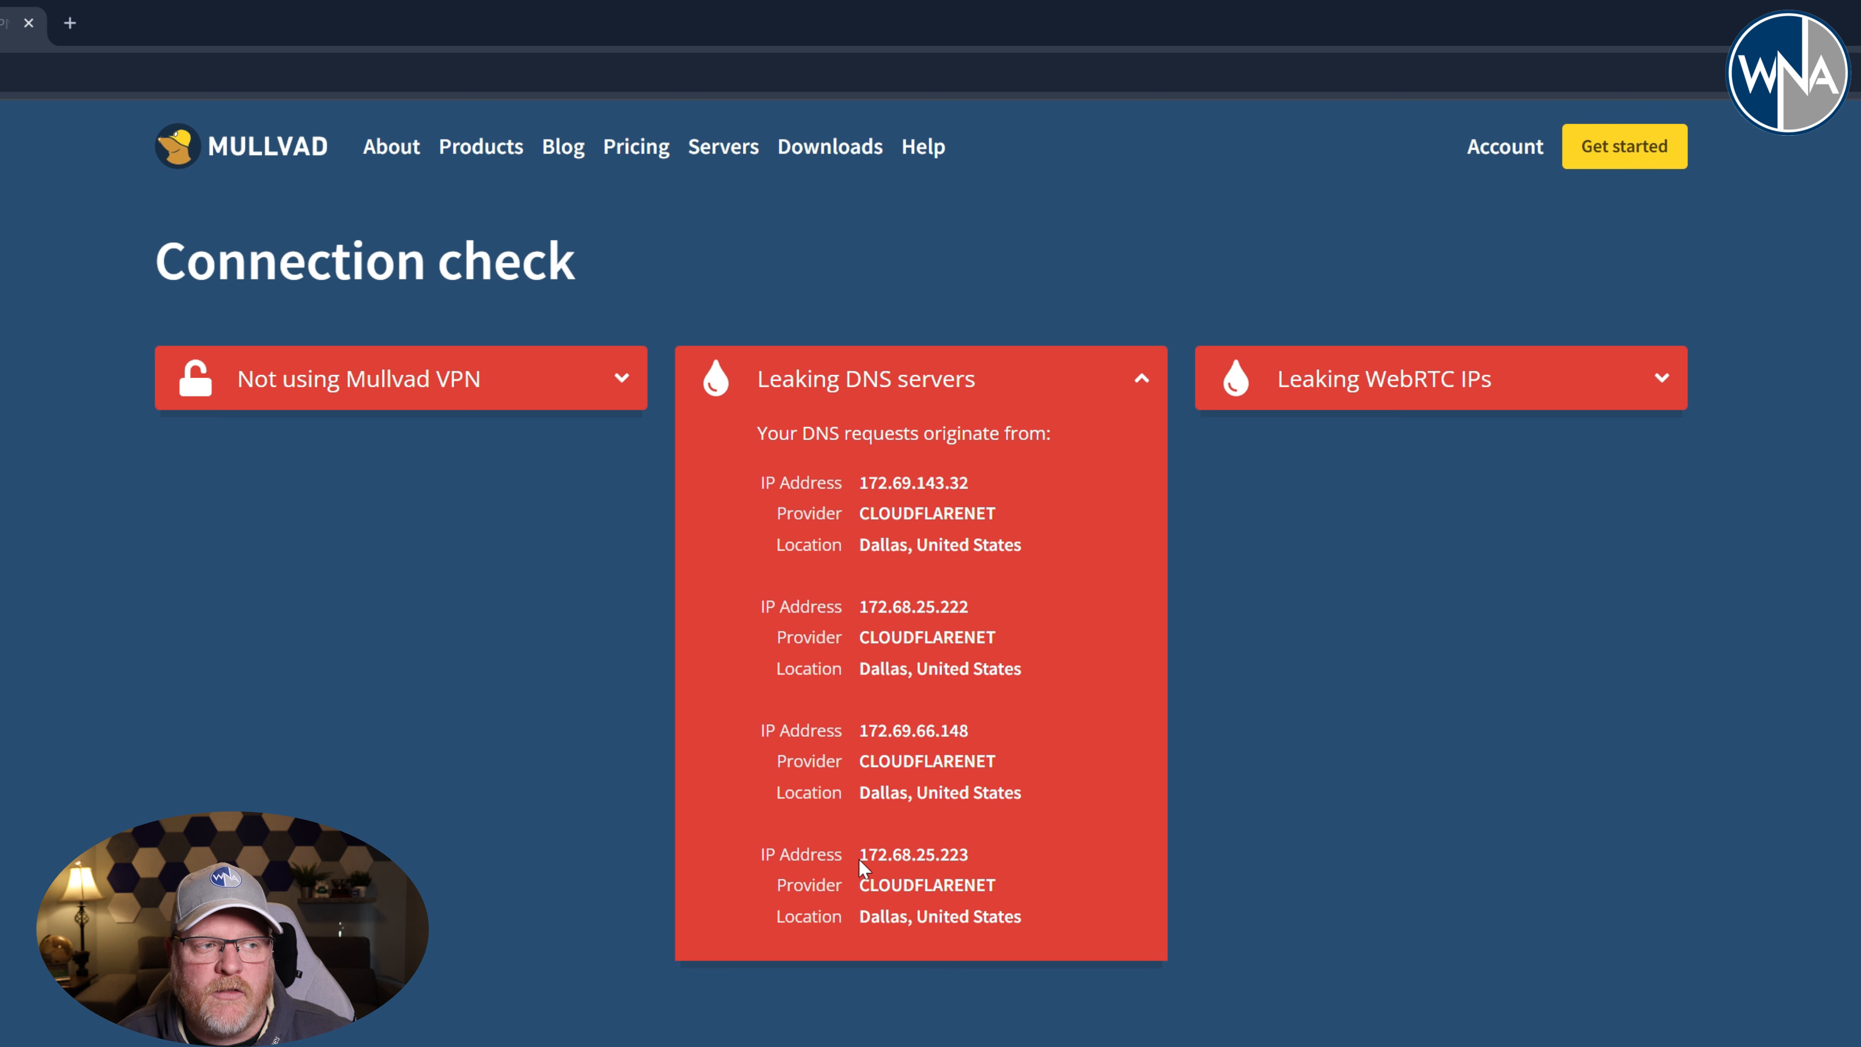
click(1134, 388)
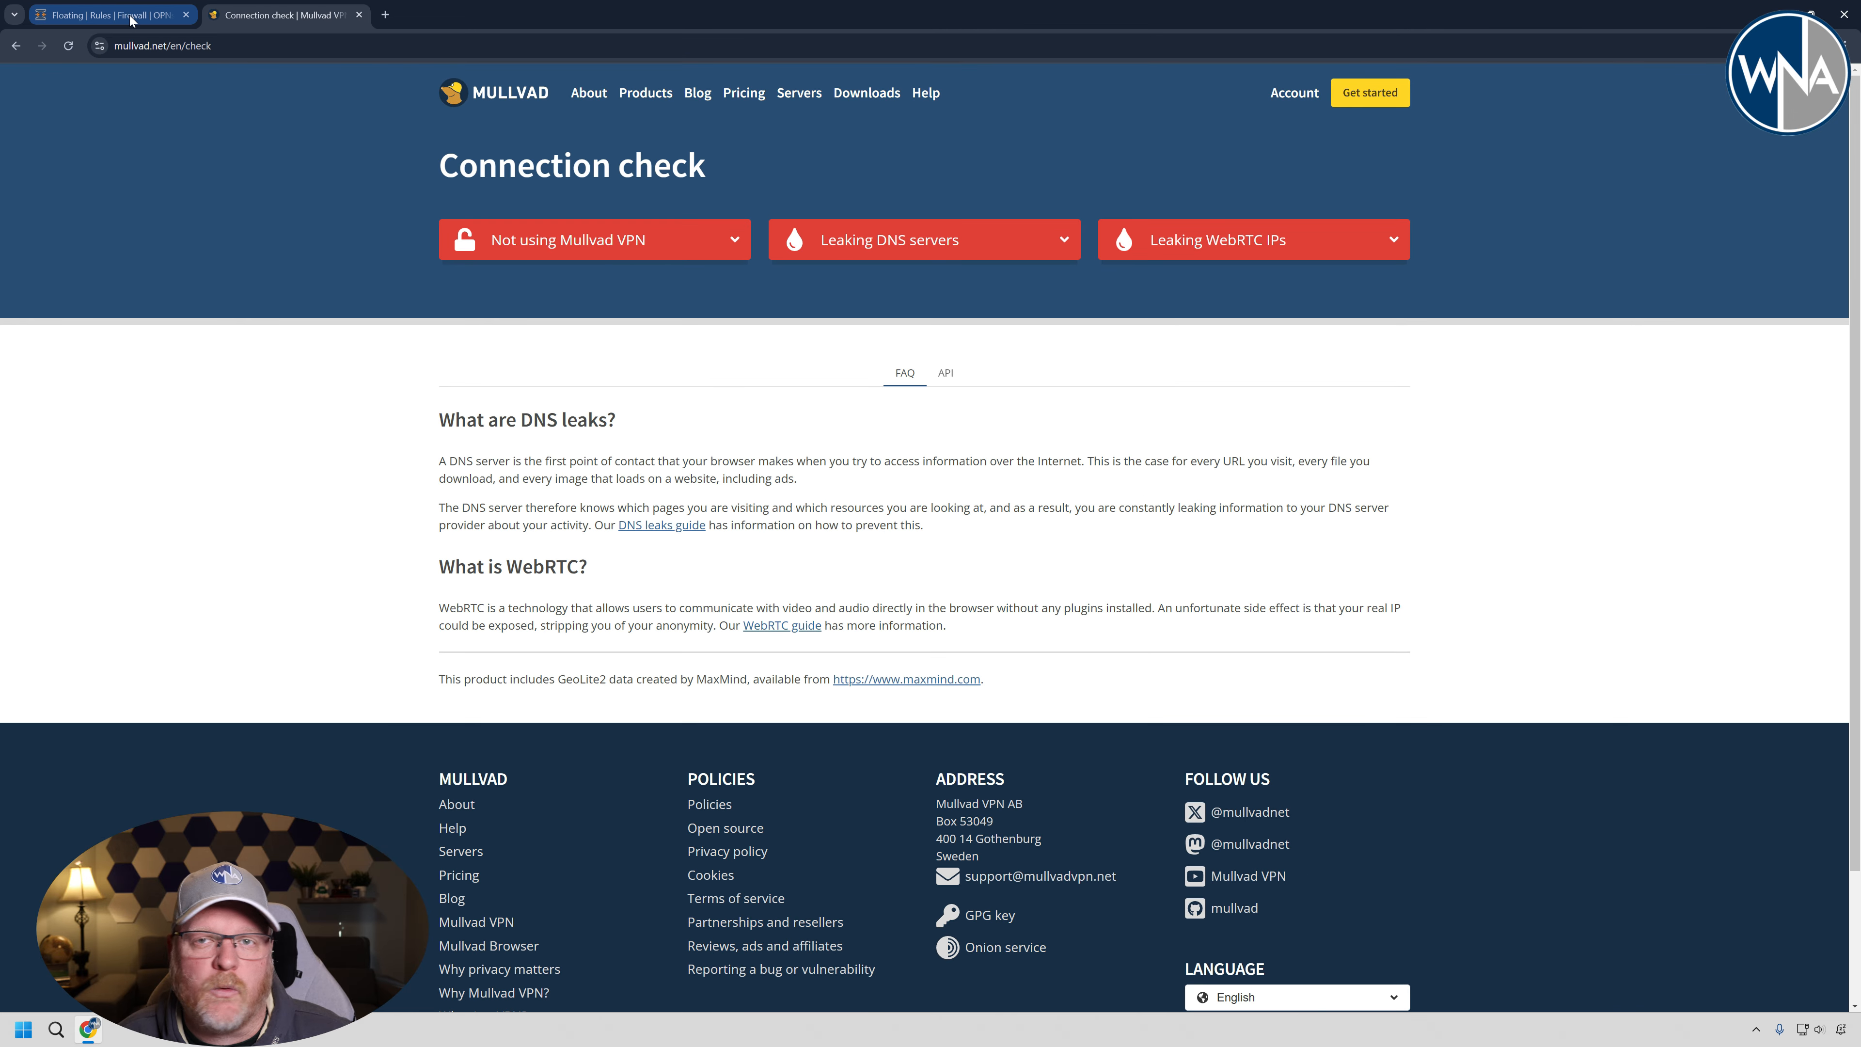
Return to OPNsense and start a new NAT port forward rule
click(134, 16)
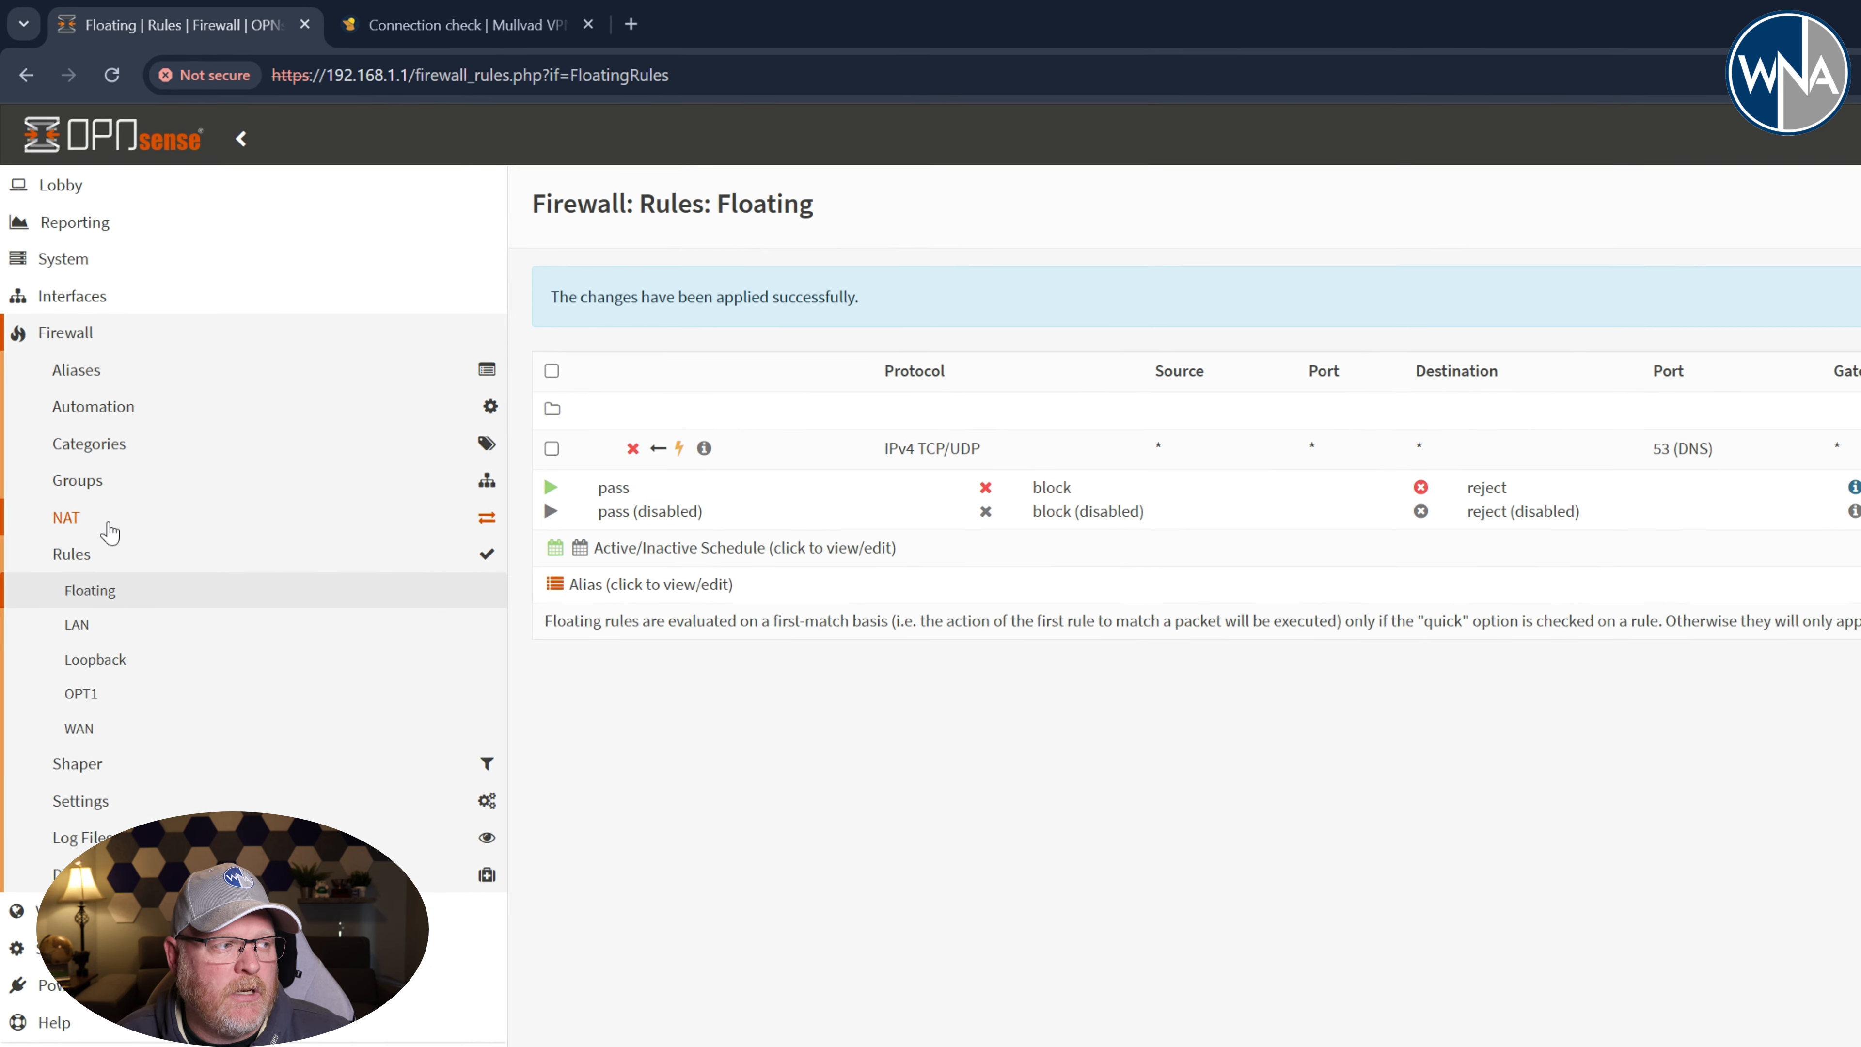
click(109, 523)
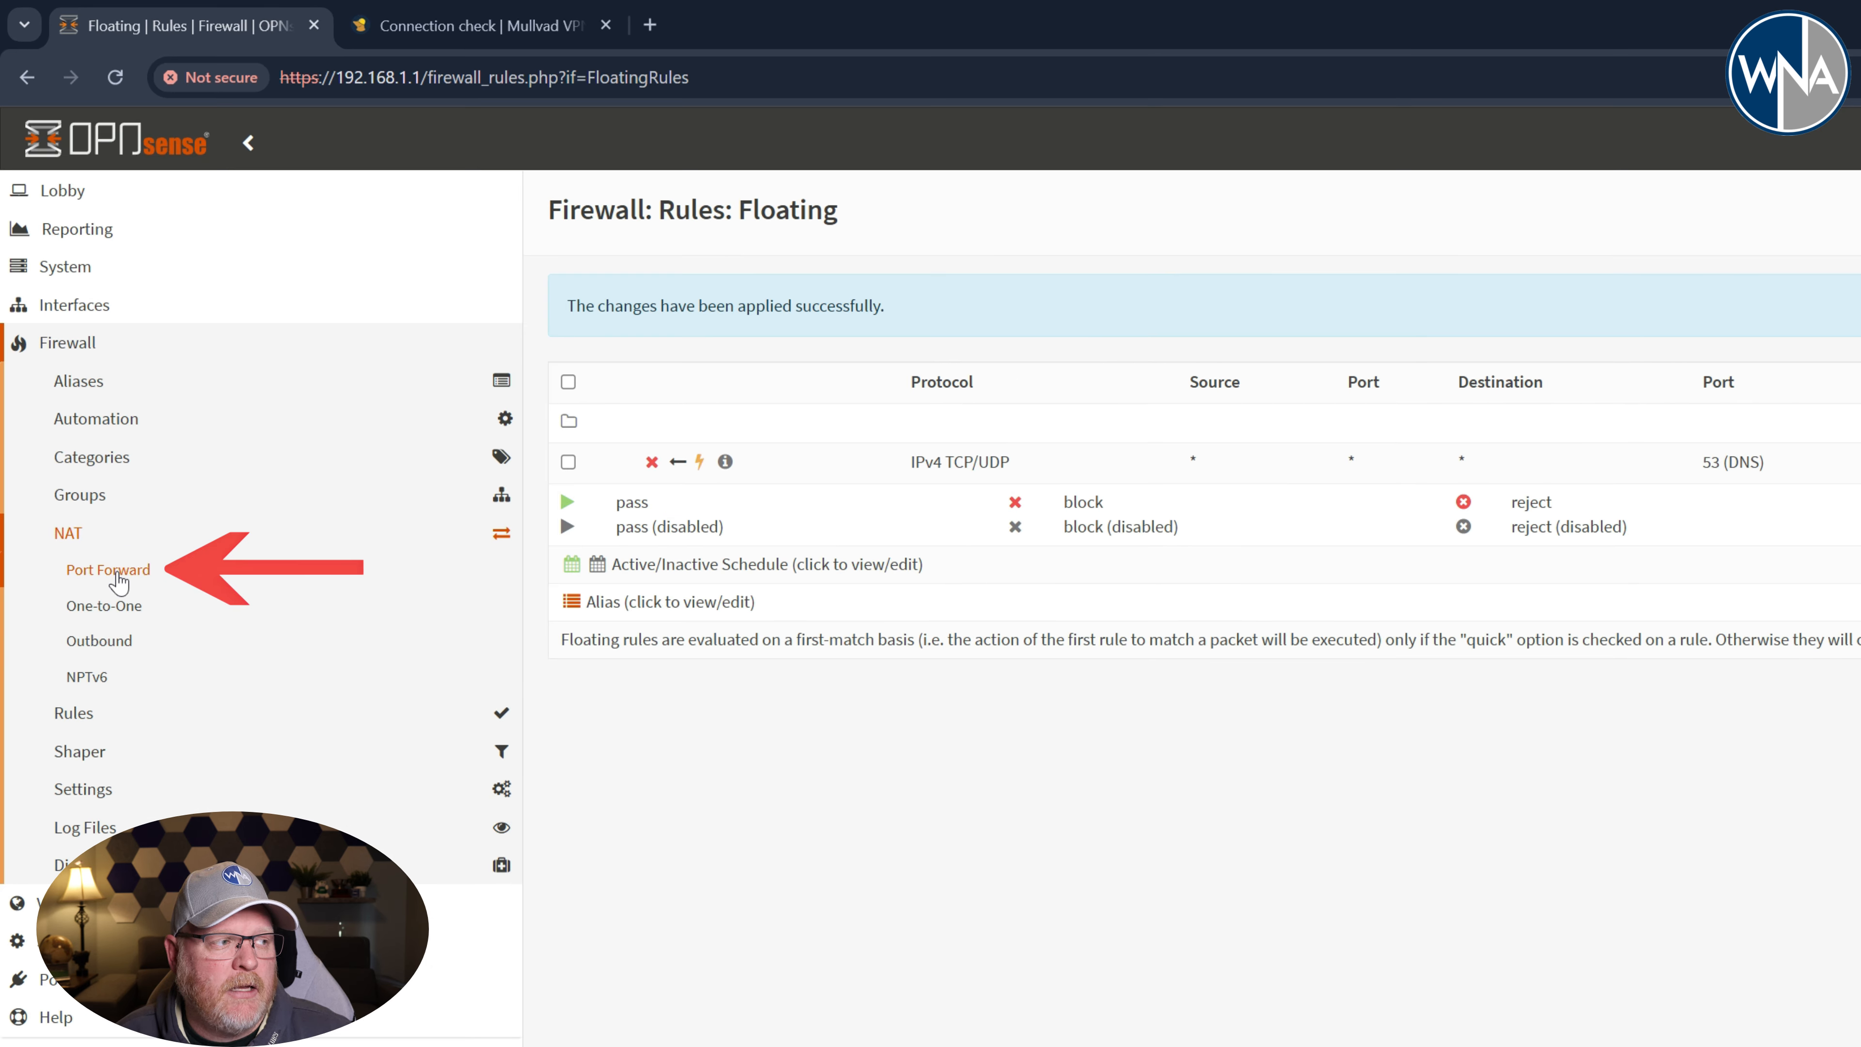
click(110, 571)
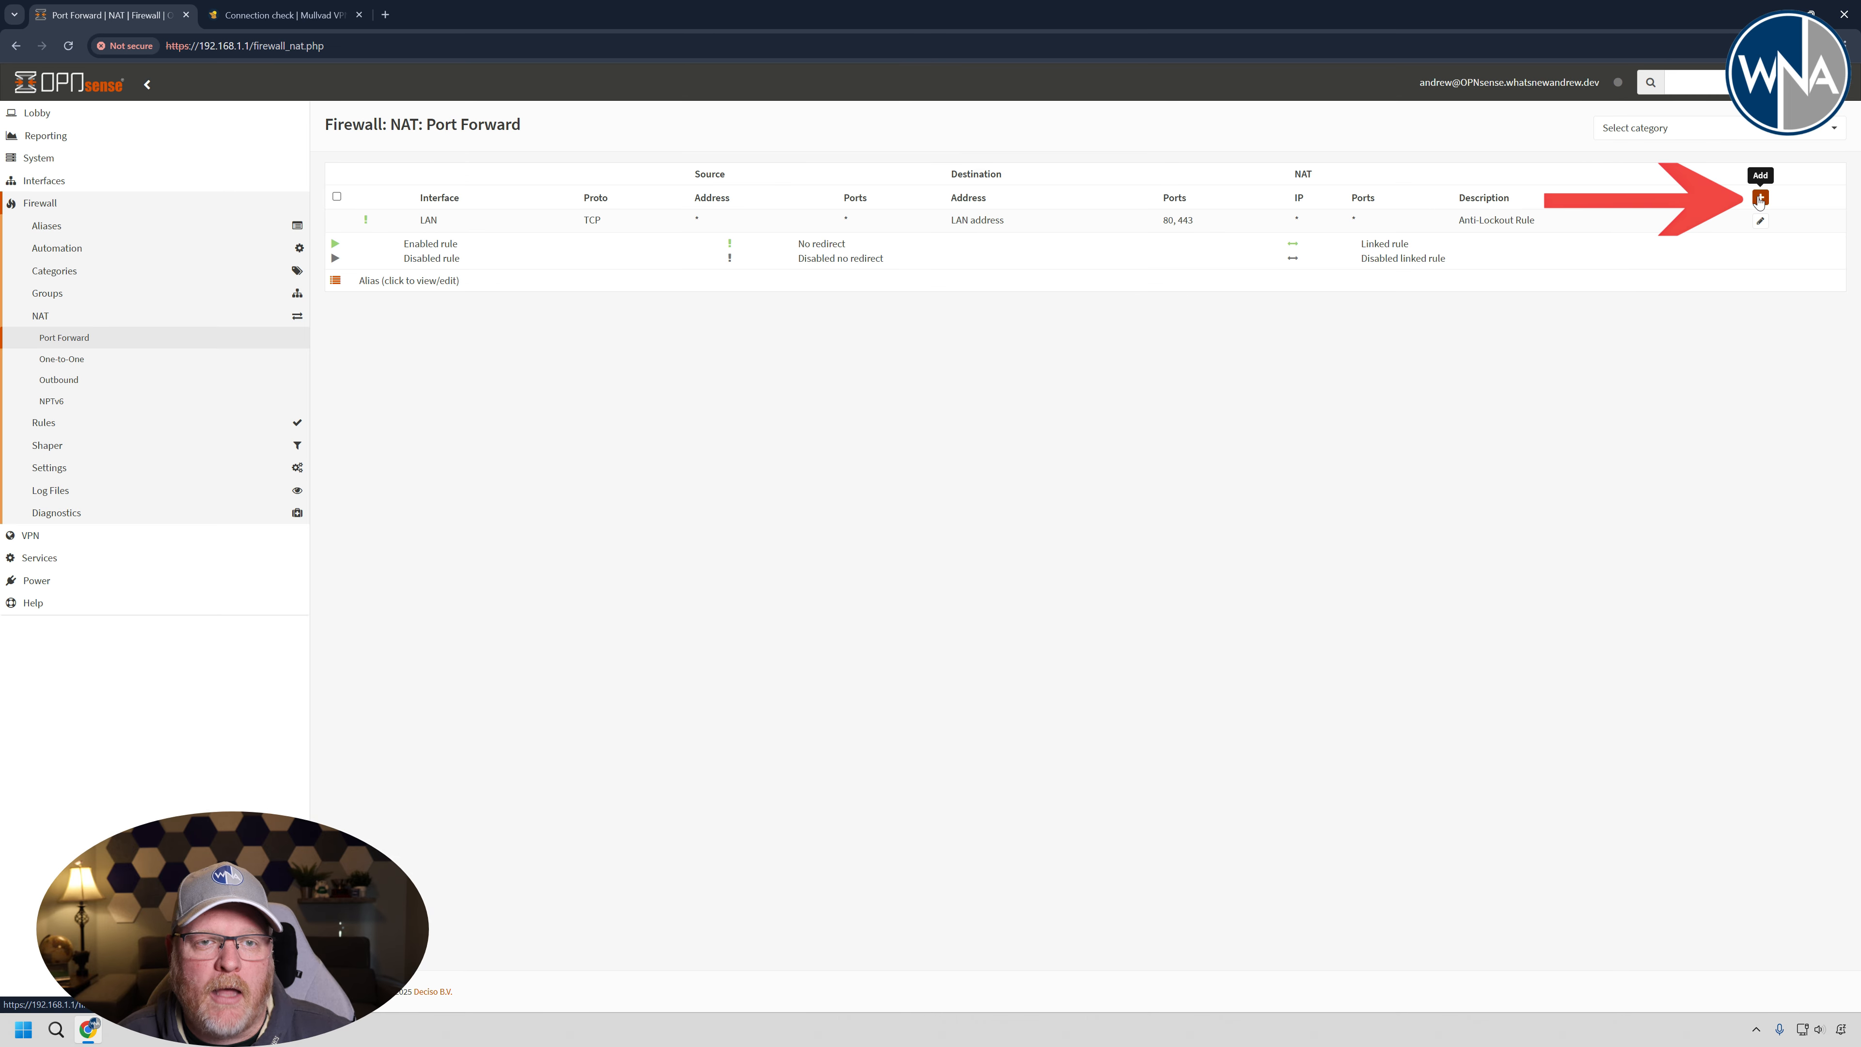
click(1759, 198)
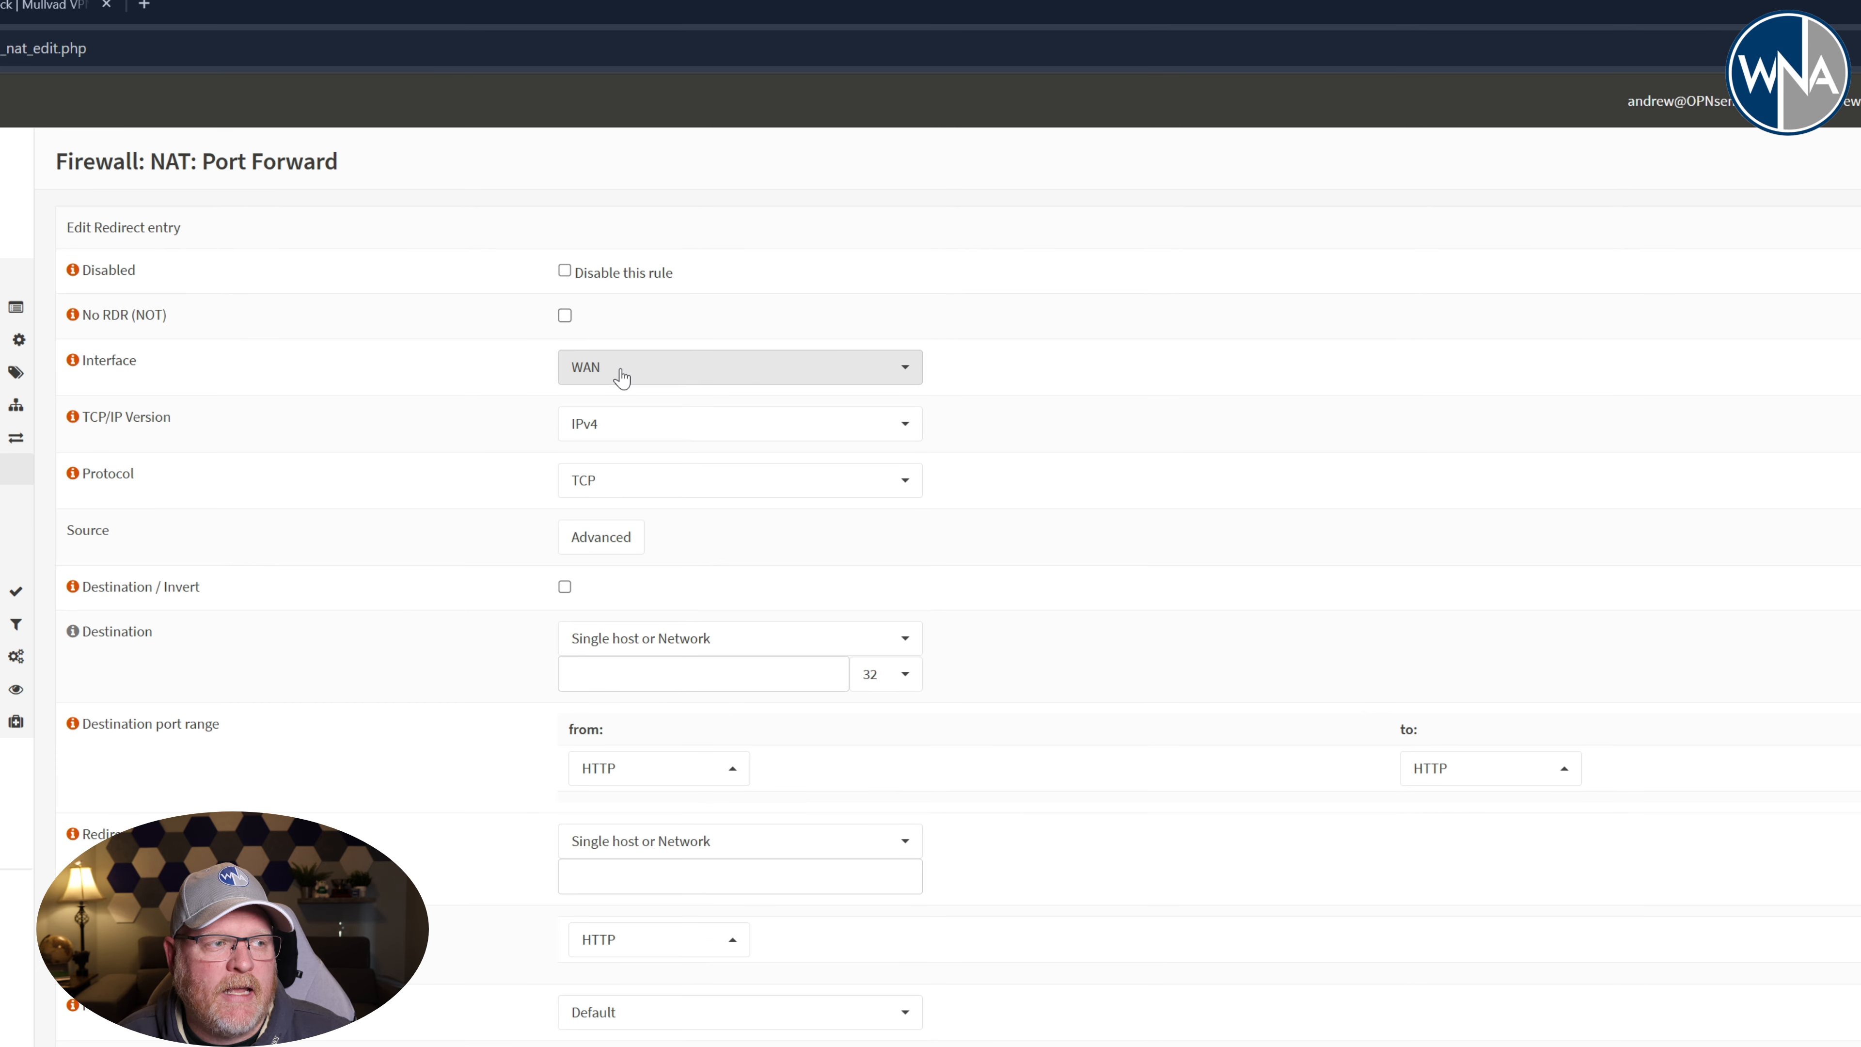
Set the port forward rule's interfaces to LAN and OPT1, deselecting WAN
click(622, 379)
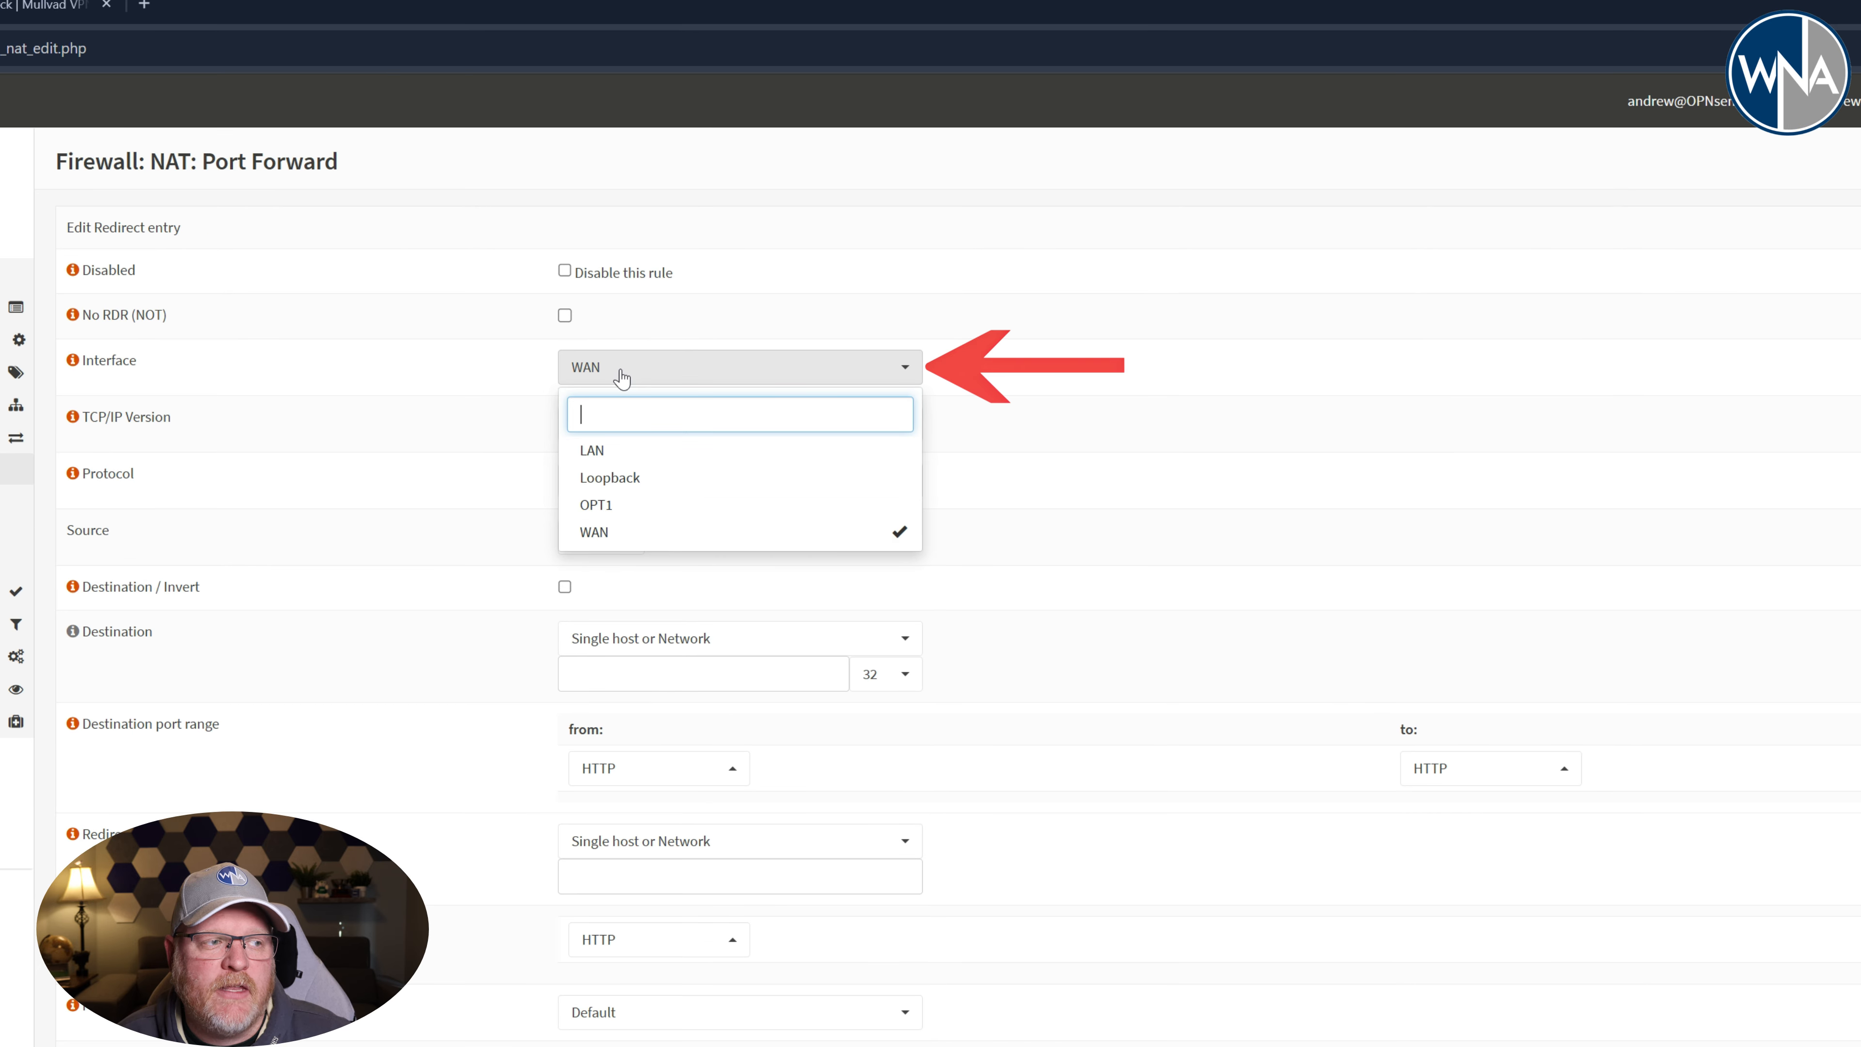
click(622, 460)
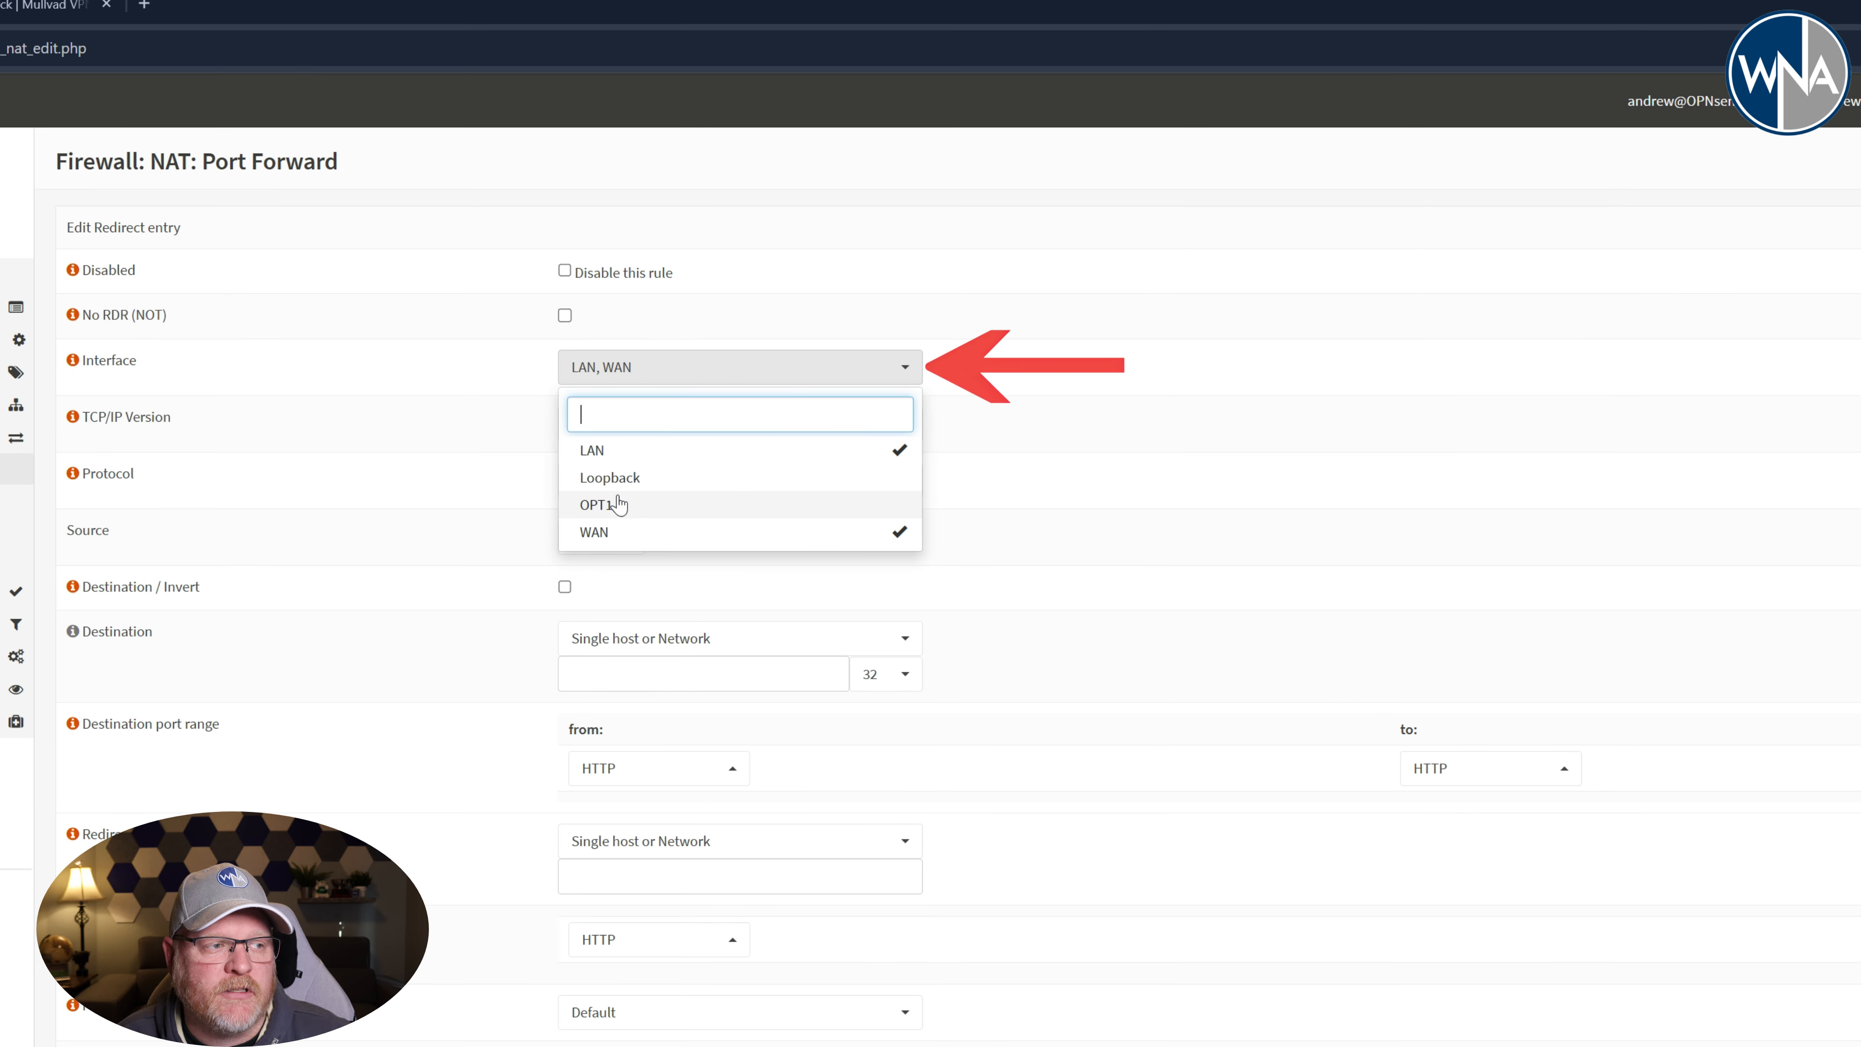
click(614, 506)
click(619, 533)
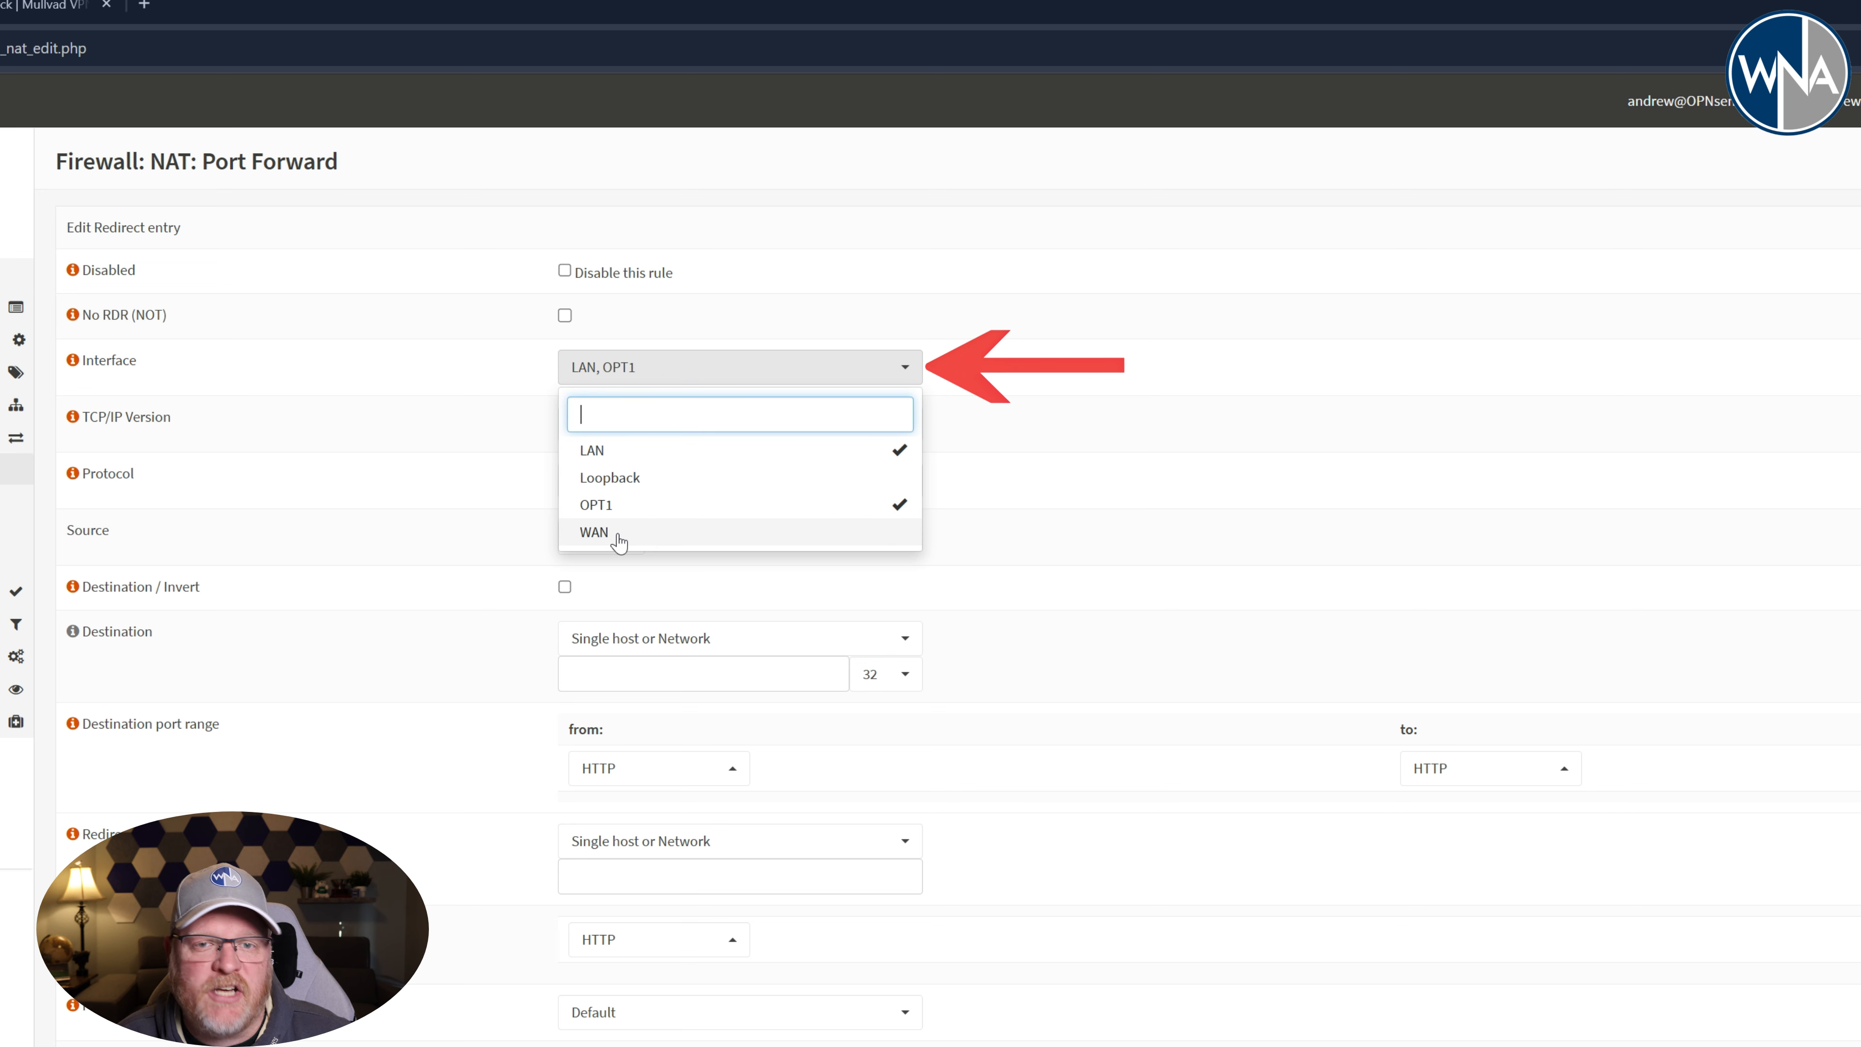
click(1018, 540)
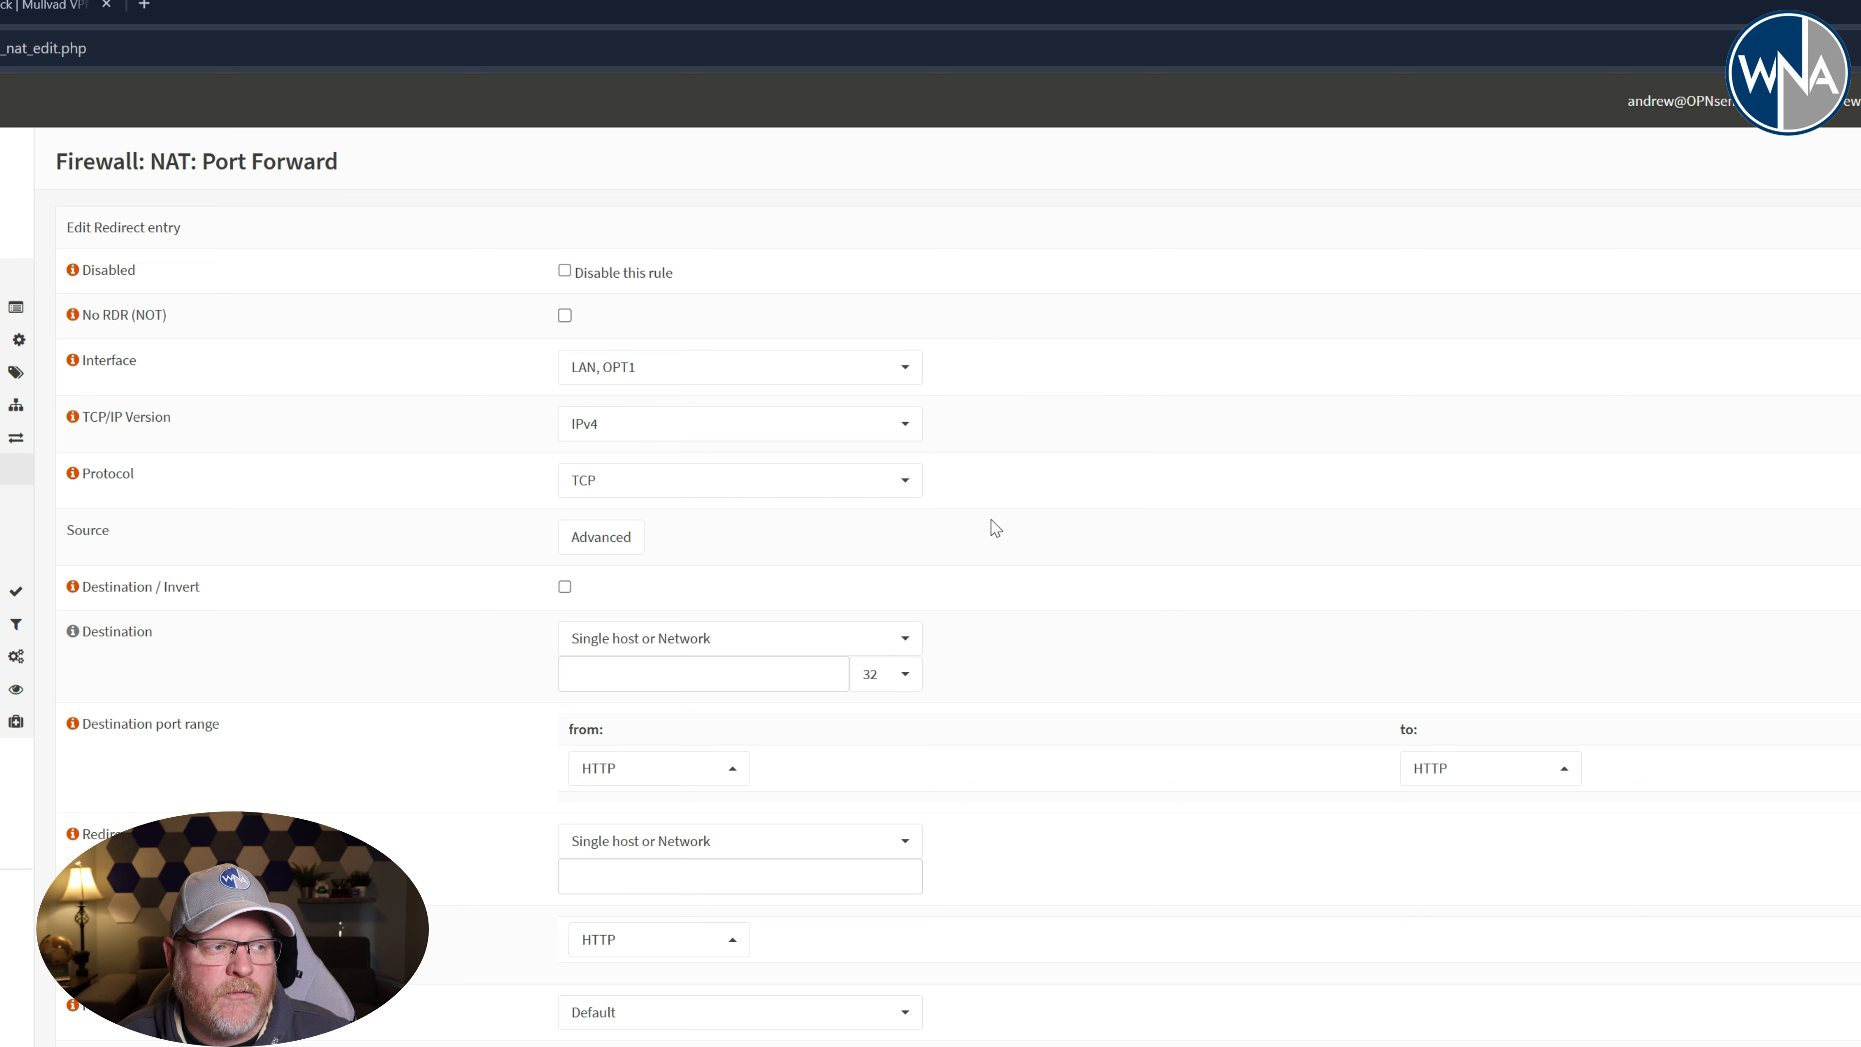
Set the port forward rule's protocol to TCP/UDP and its destination to any
click(904, 477)
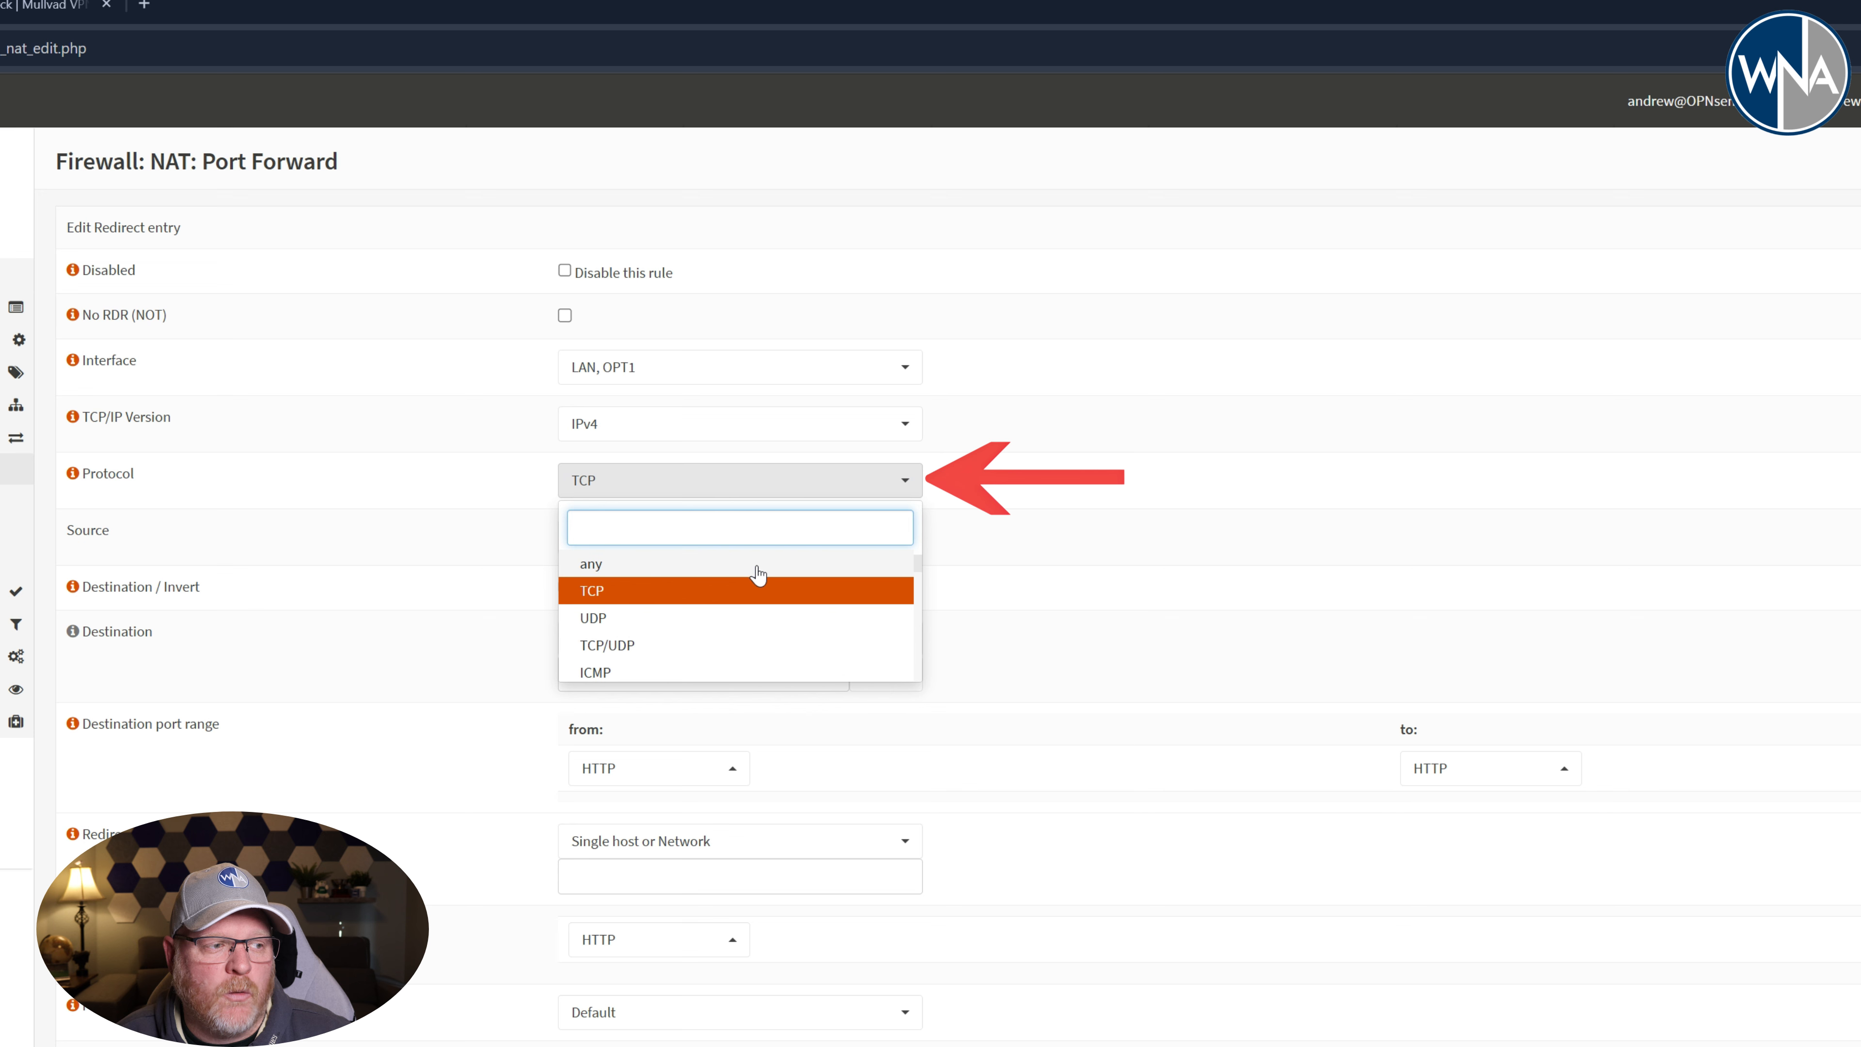
click(748, 645)
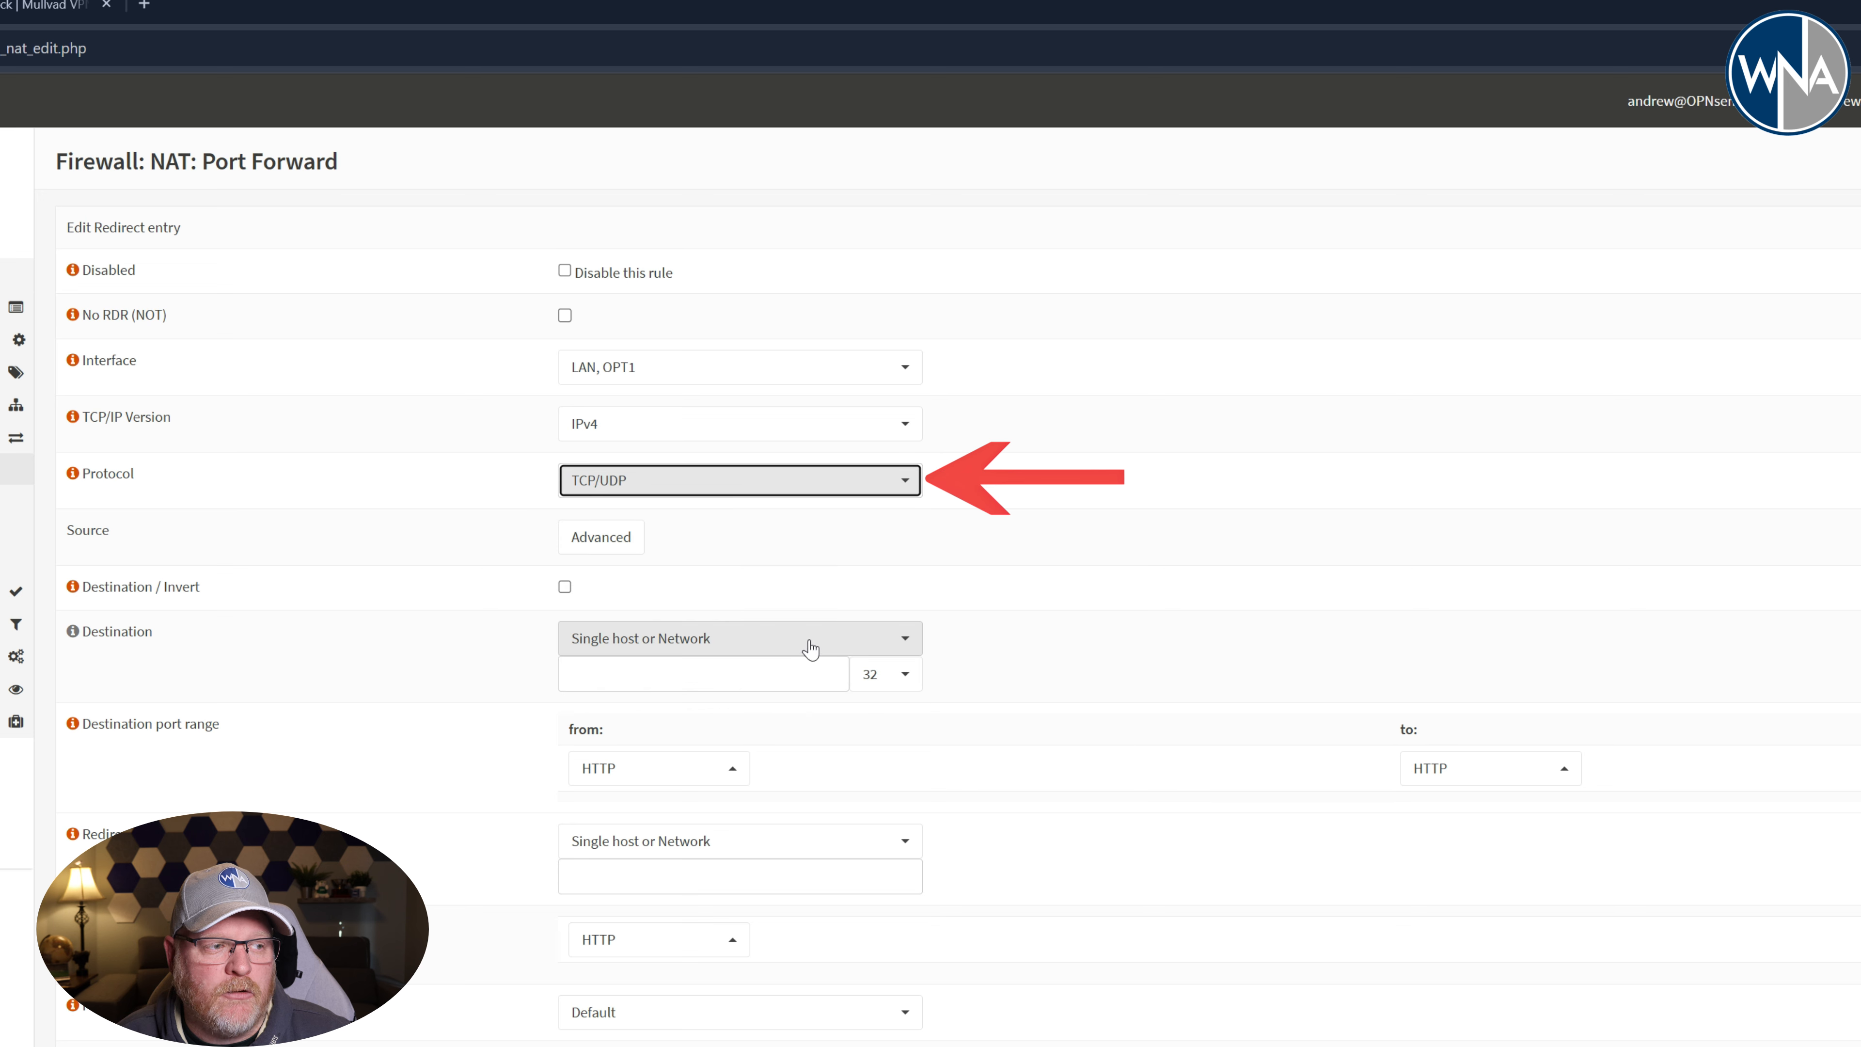
click(879, 647)
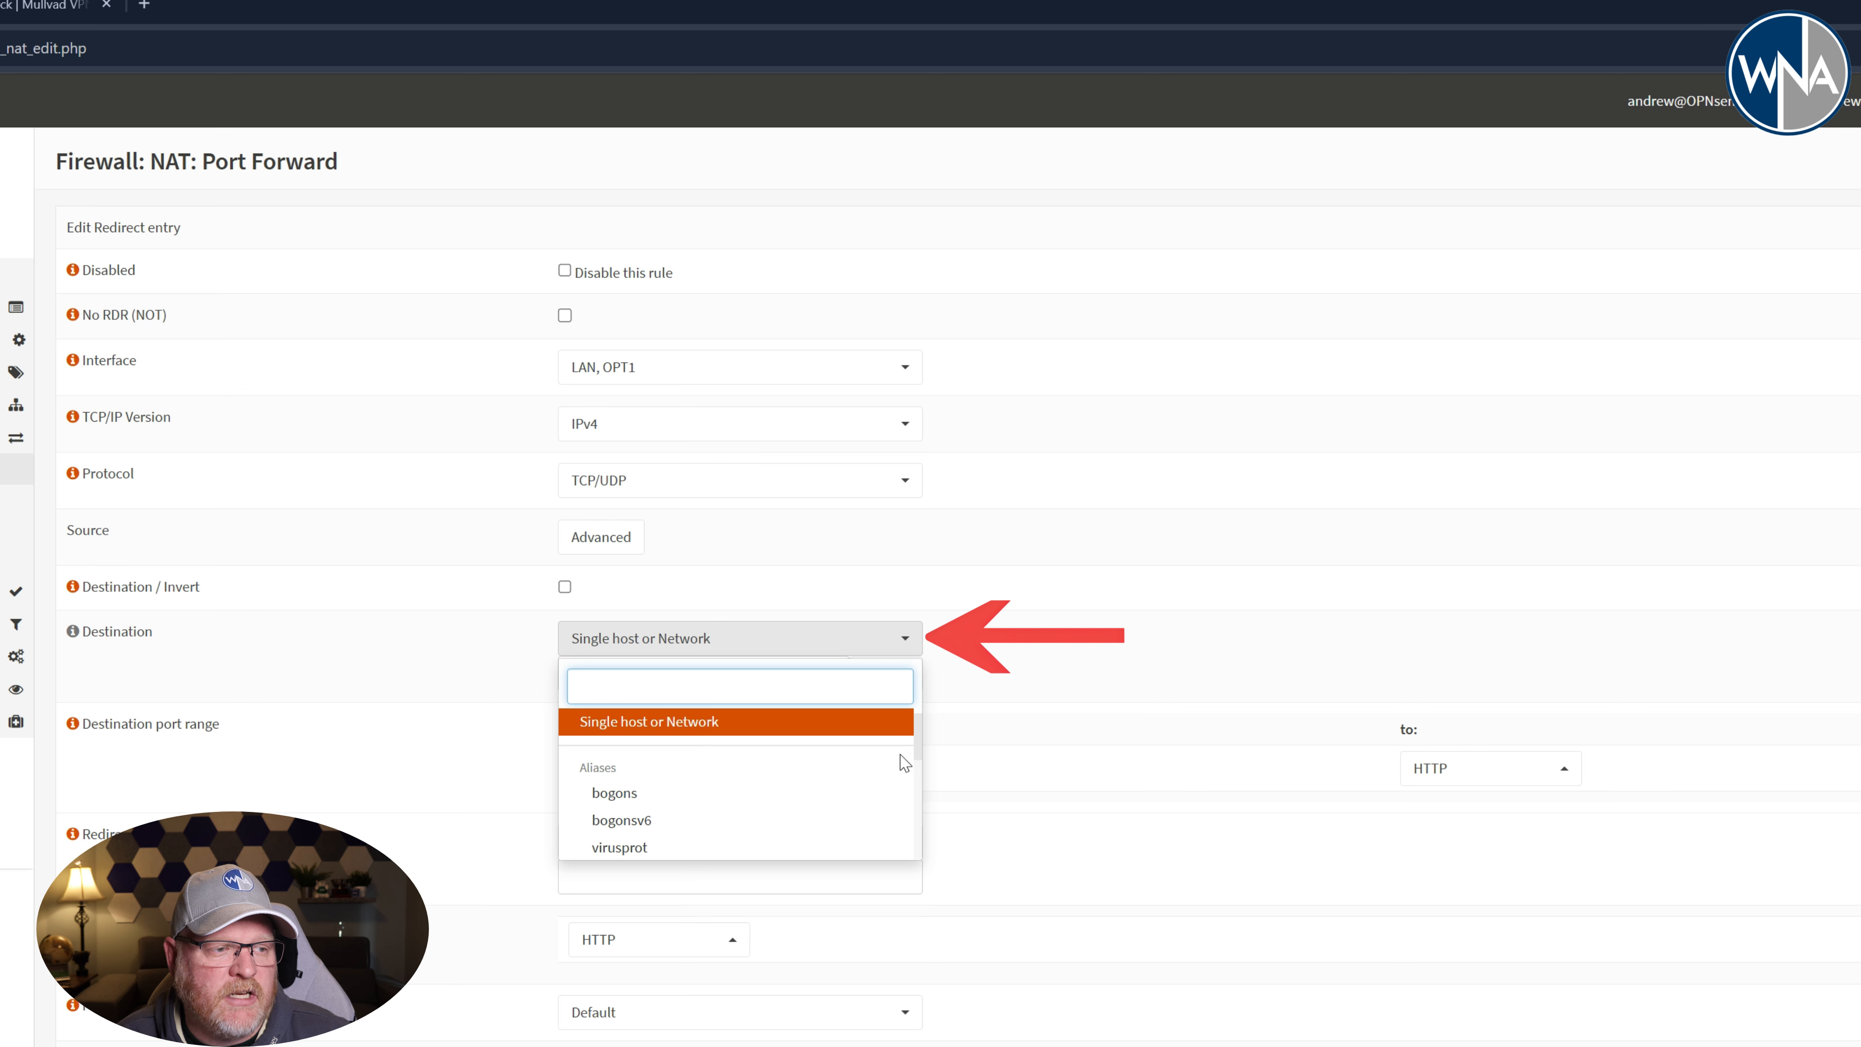
drag(918, 739, 916, 794)
scroll(797, 790, down, 1)
click(797, 782)
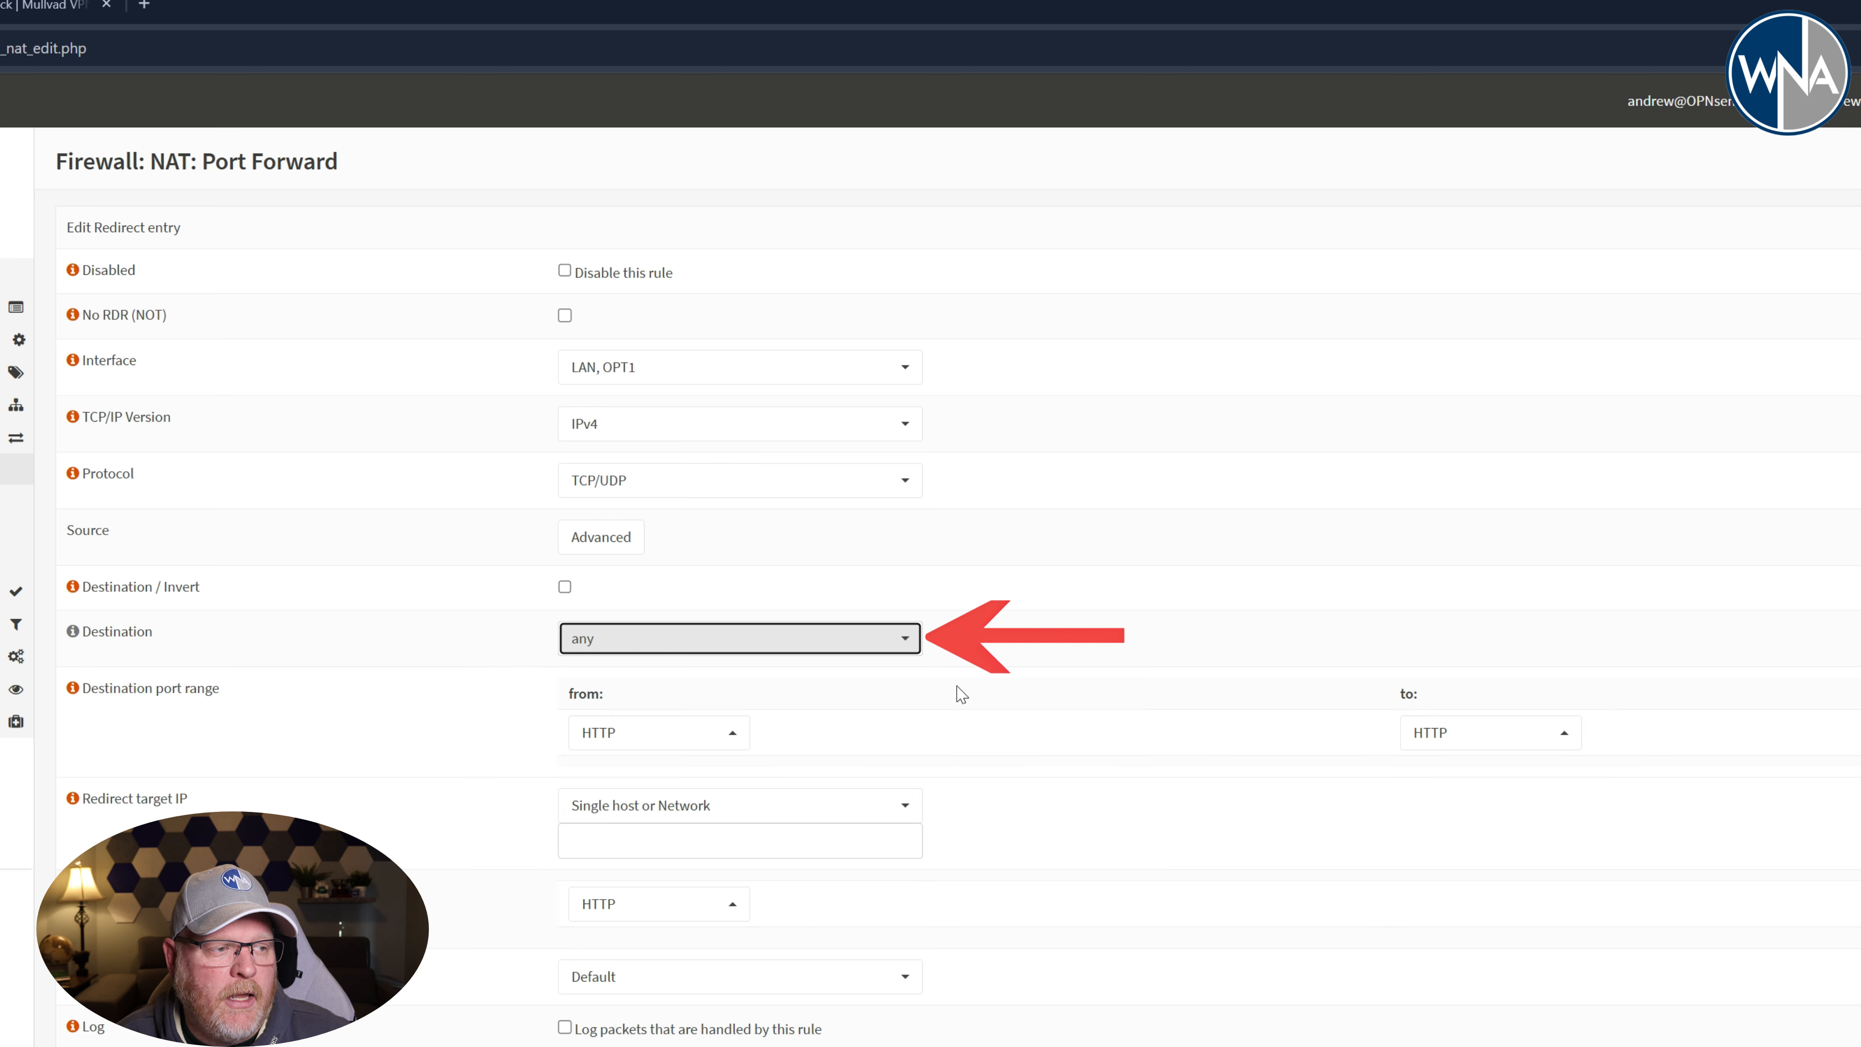
Set the port forward rule's destination port range to DNS and its redirect target IP to the single host 127.0.0.1
click(711, 743)
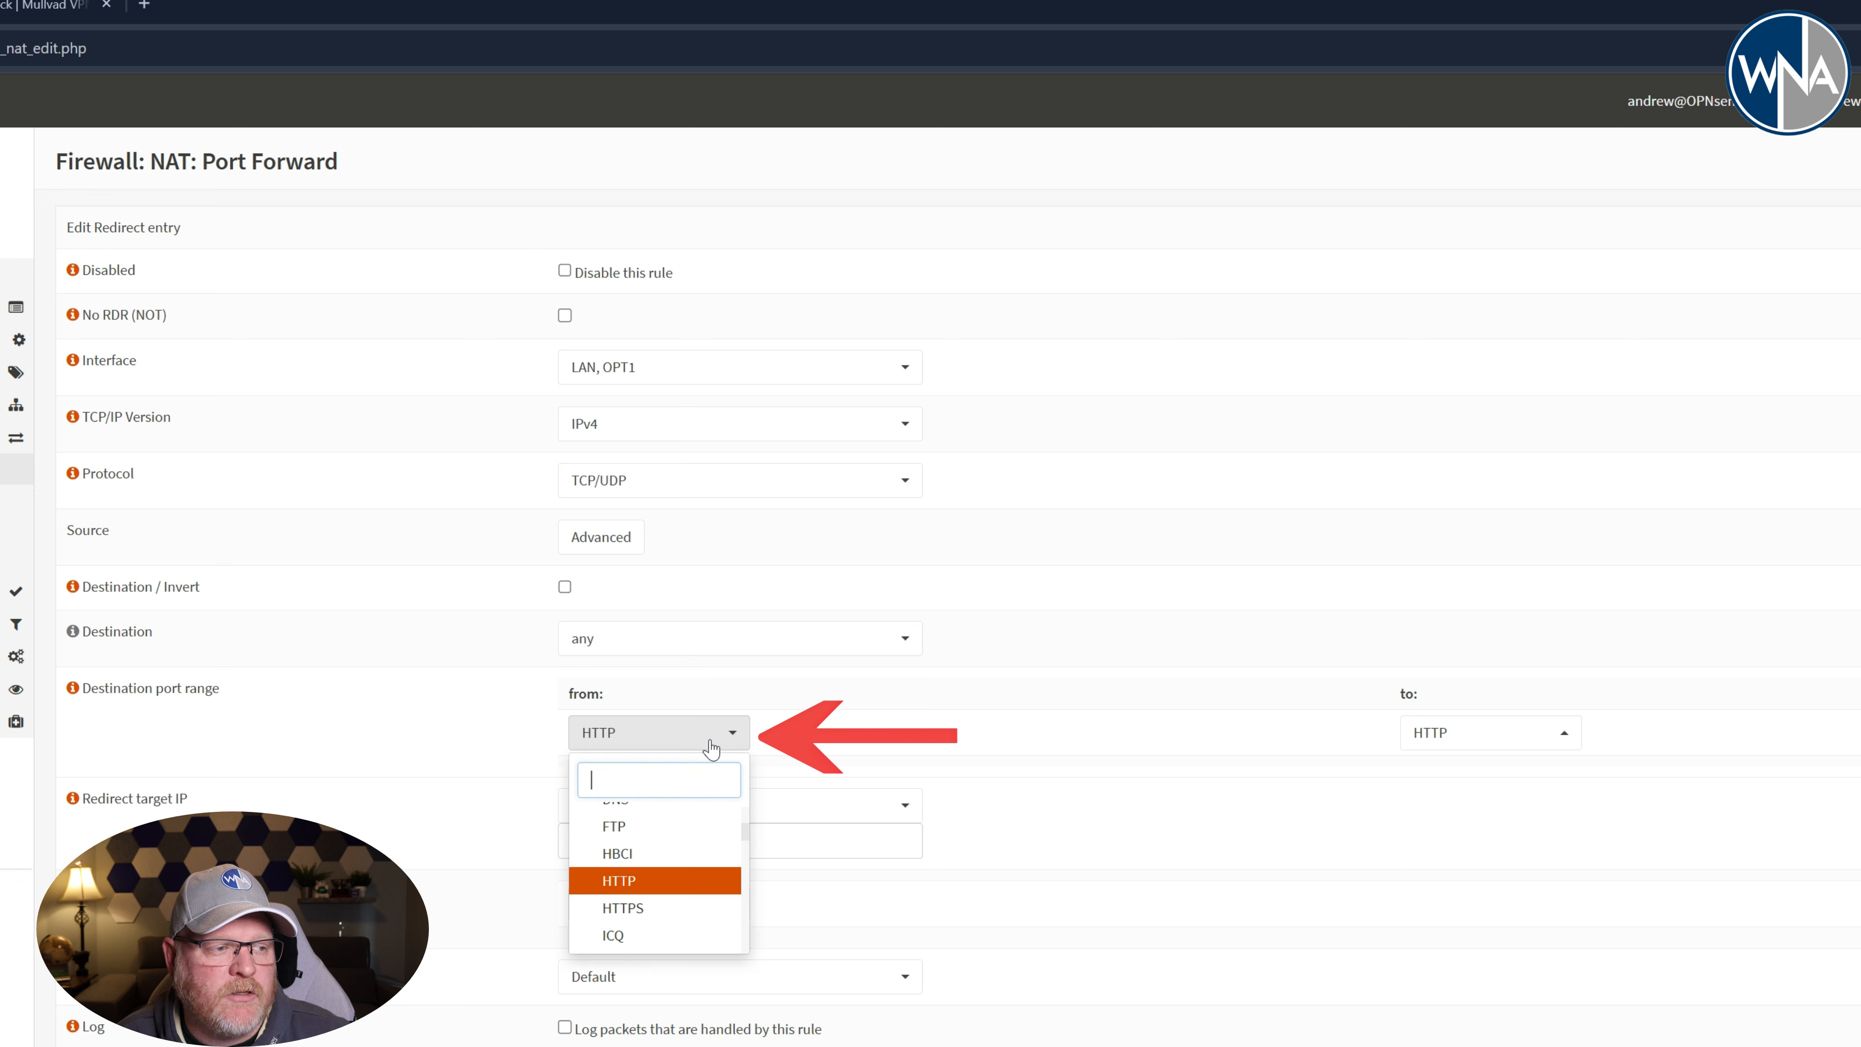
scroll(747, 849, up, 2)
click(695, 827)
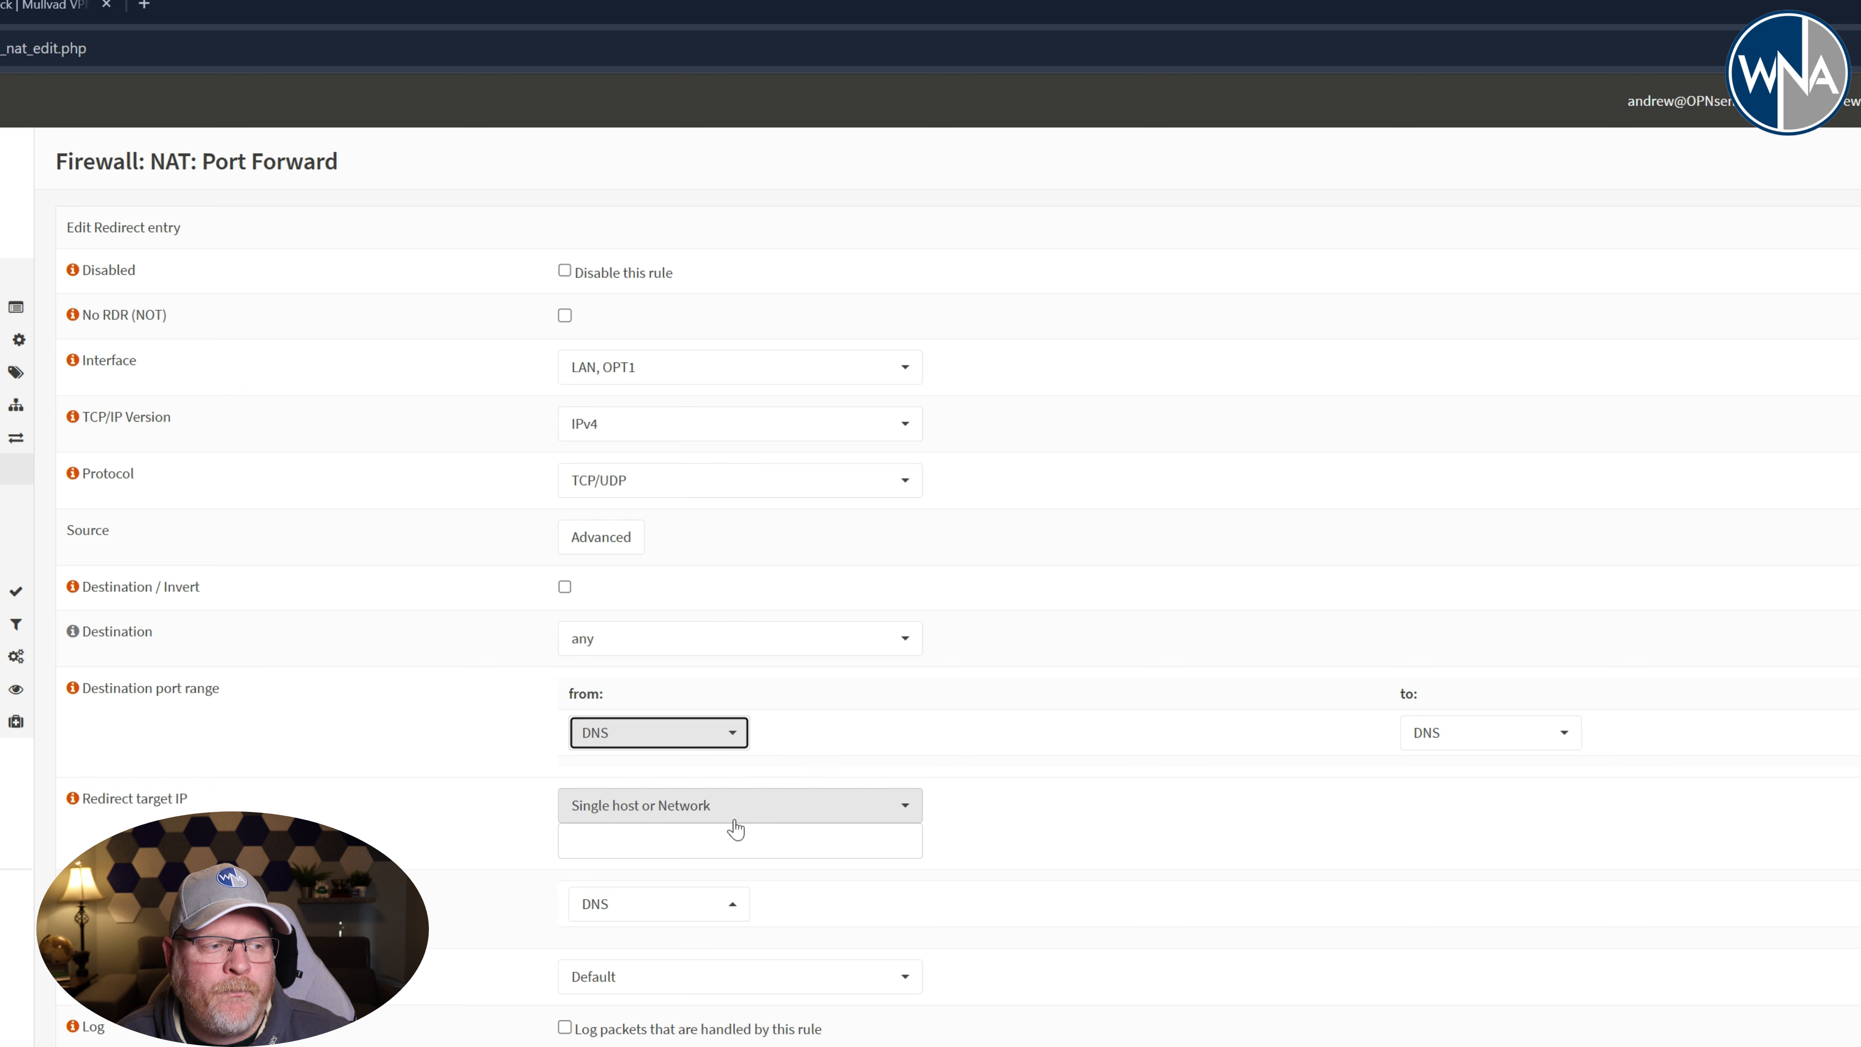
click(735, 836)
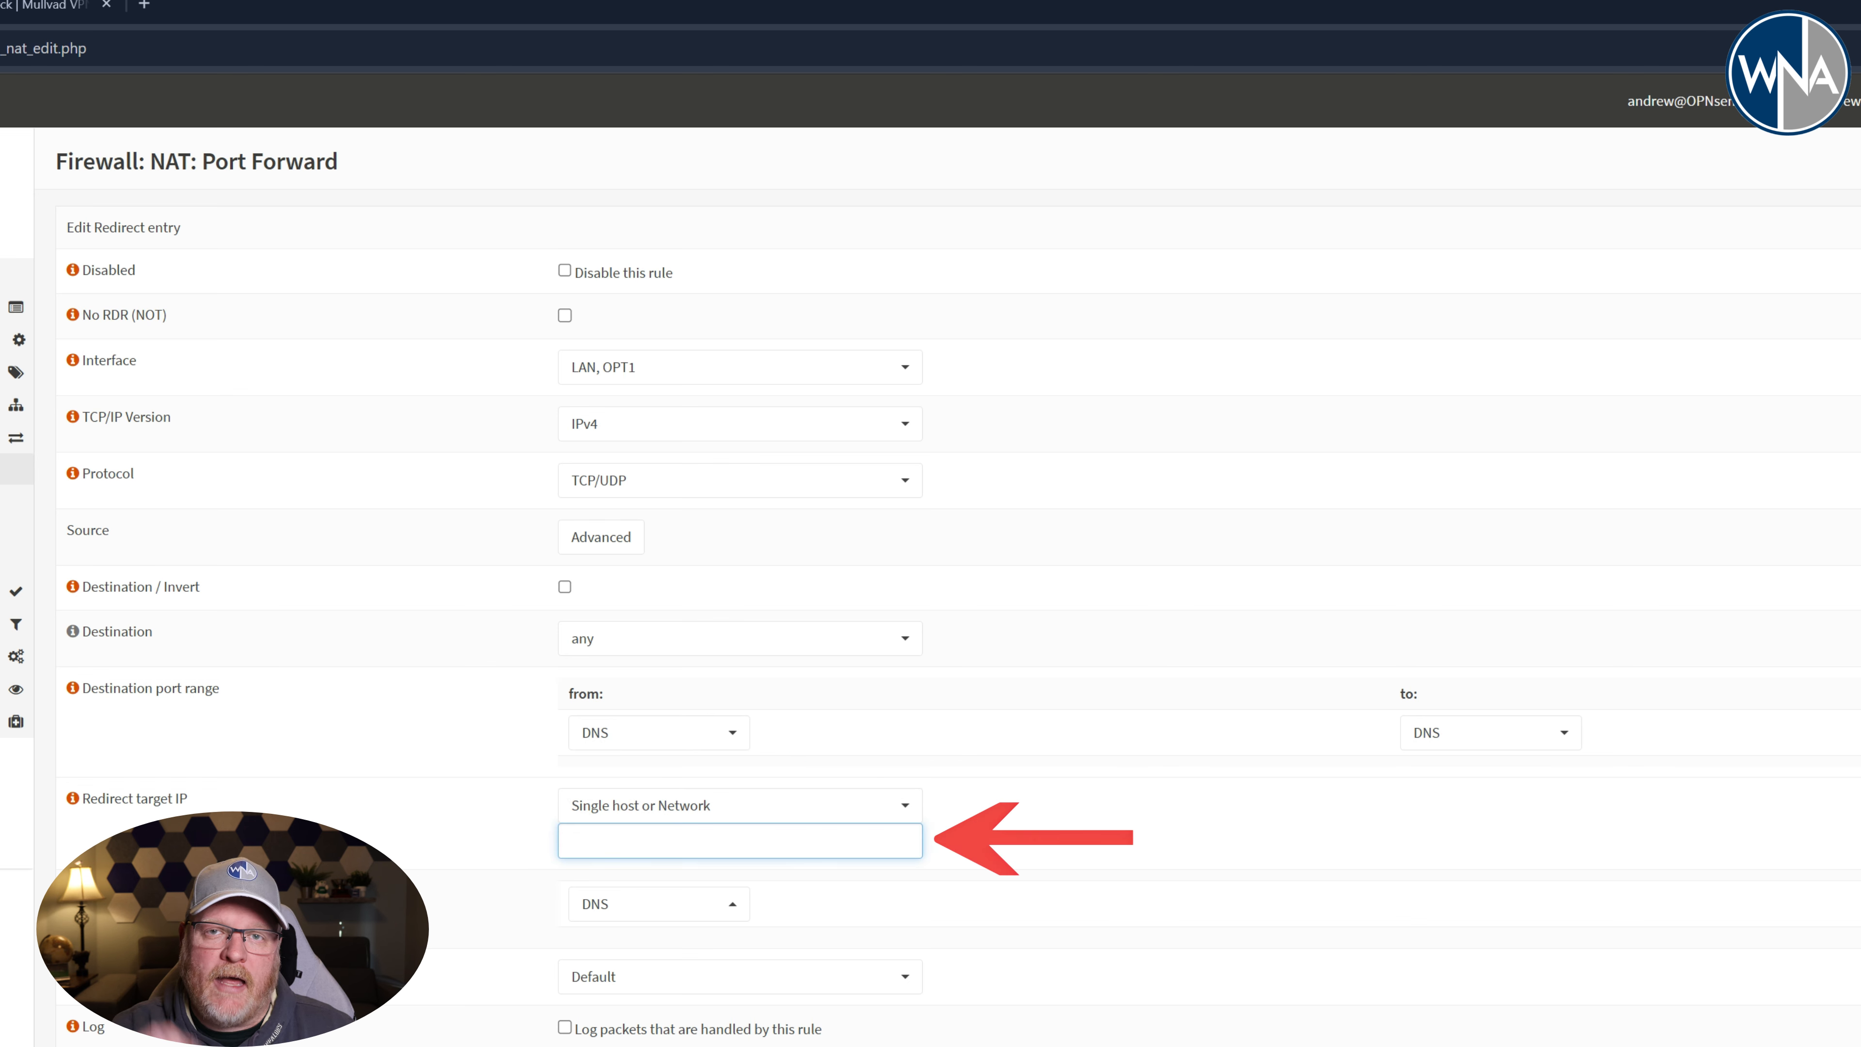
text(127.0.0.1)
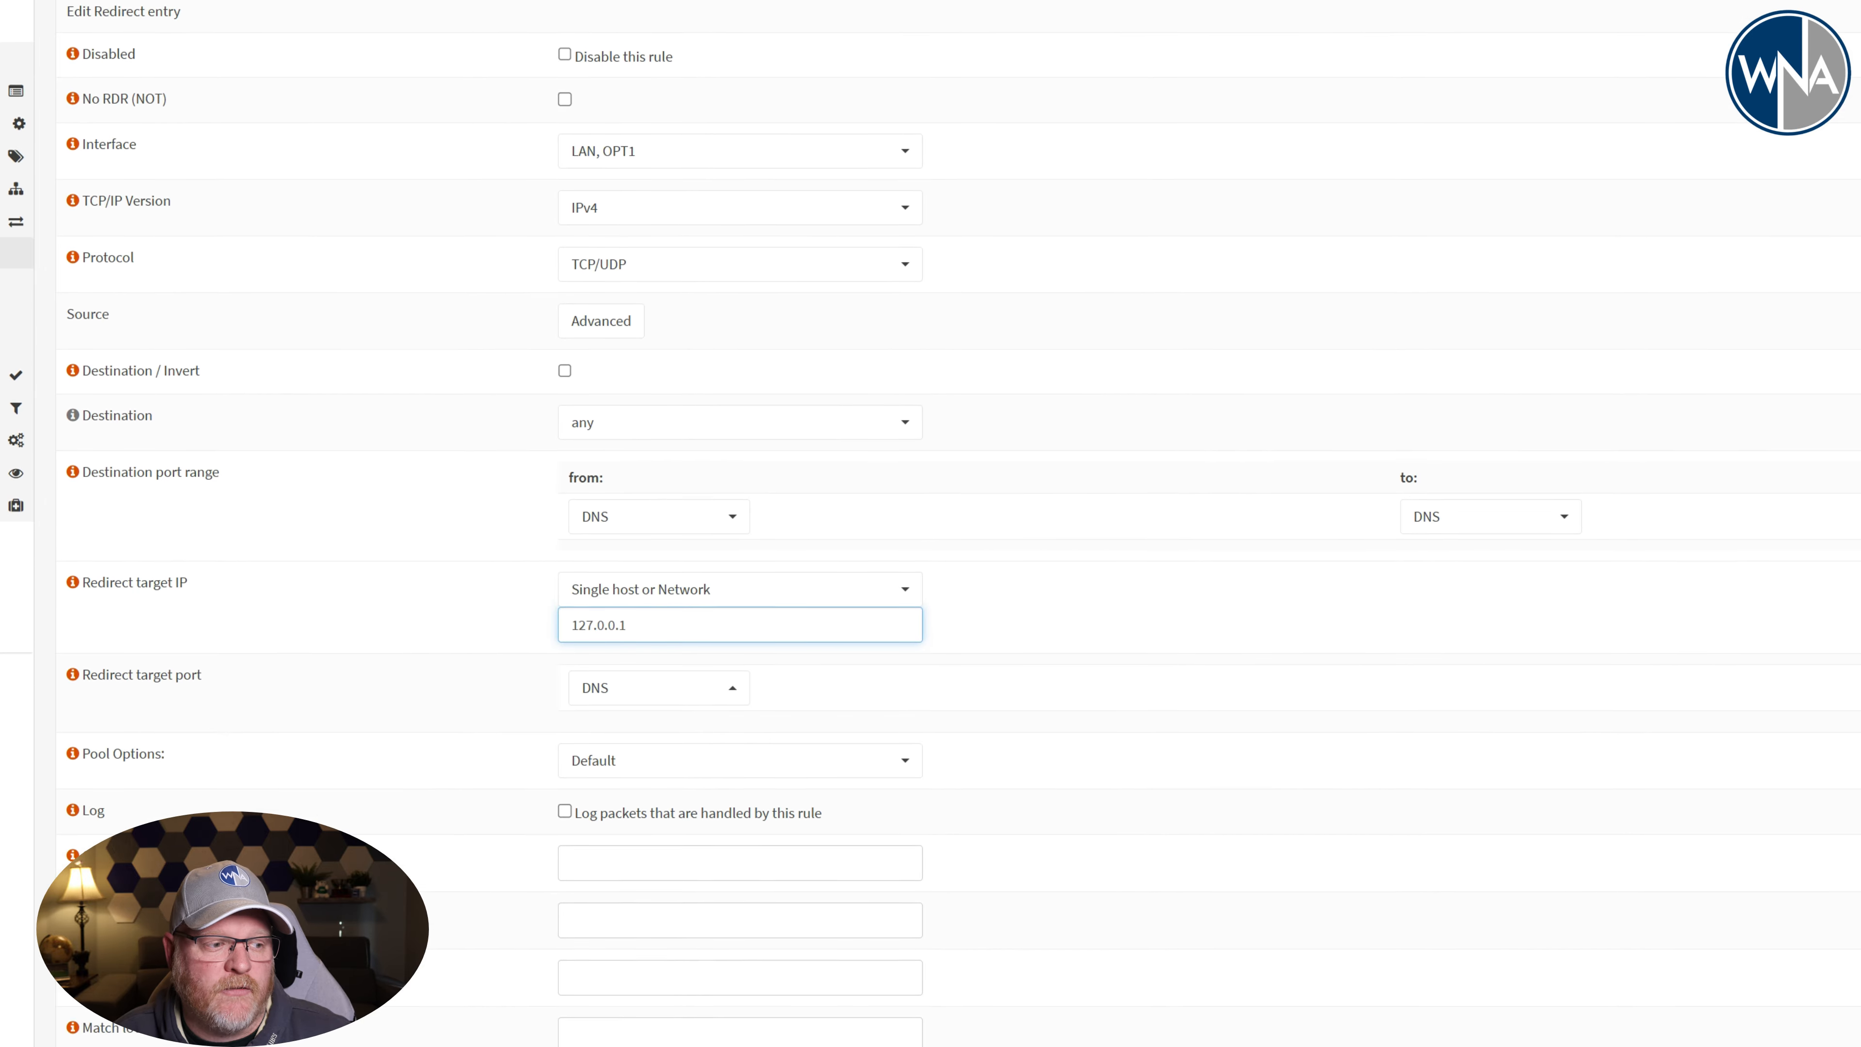
Describe the port forward rule as "Reroute Port 53", then save it and apply the NAT changes
click(740, 851)
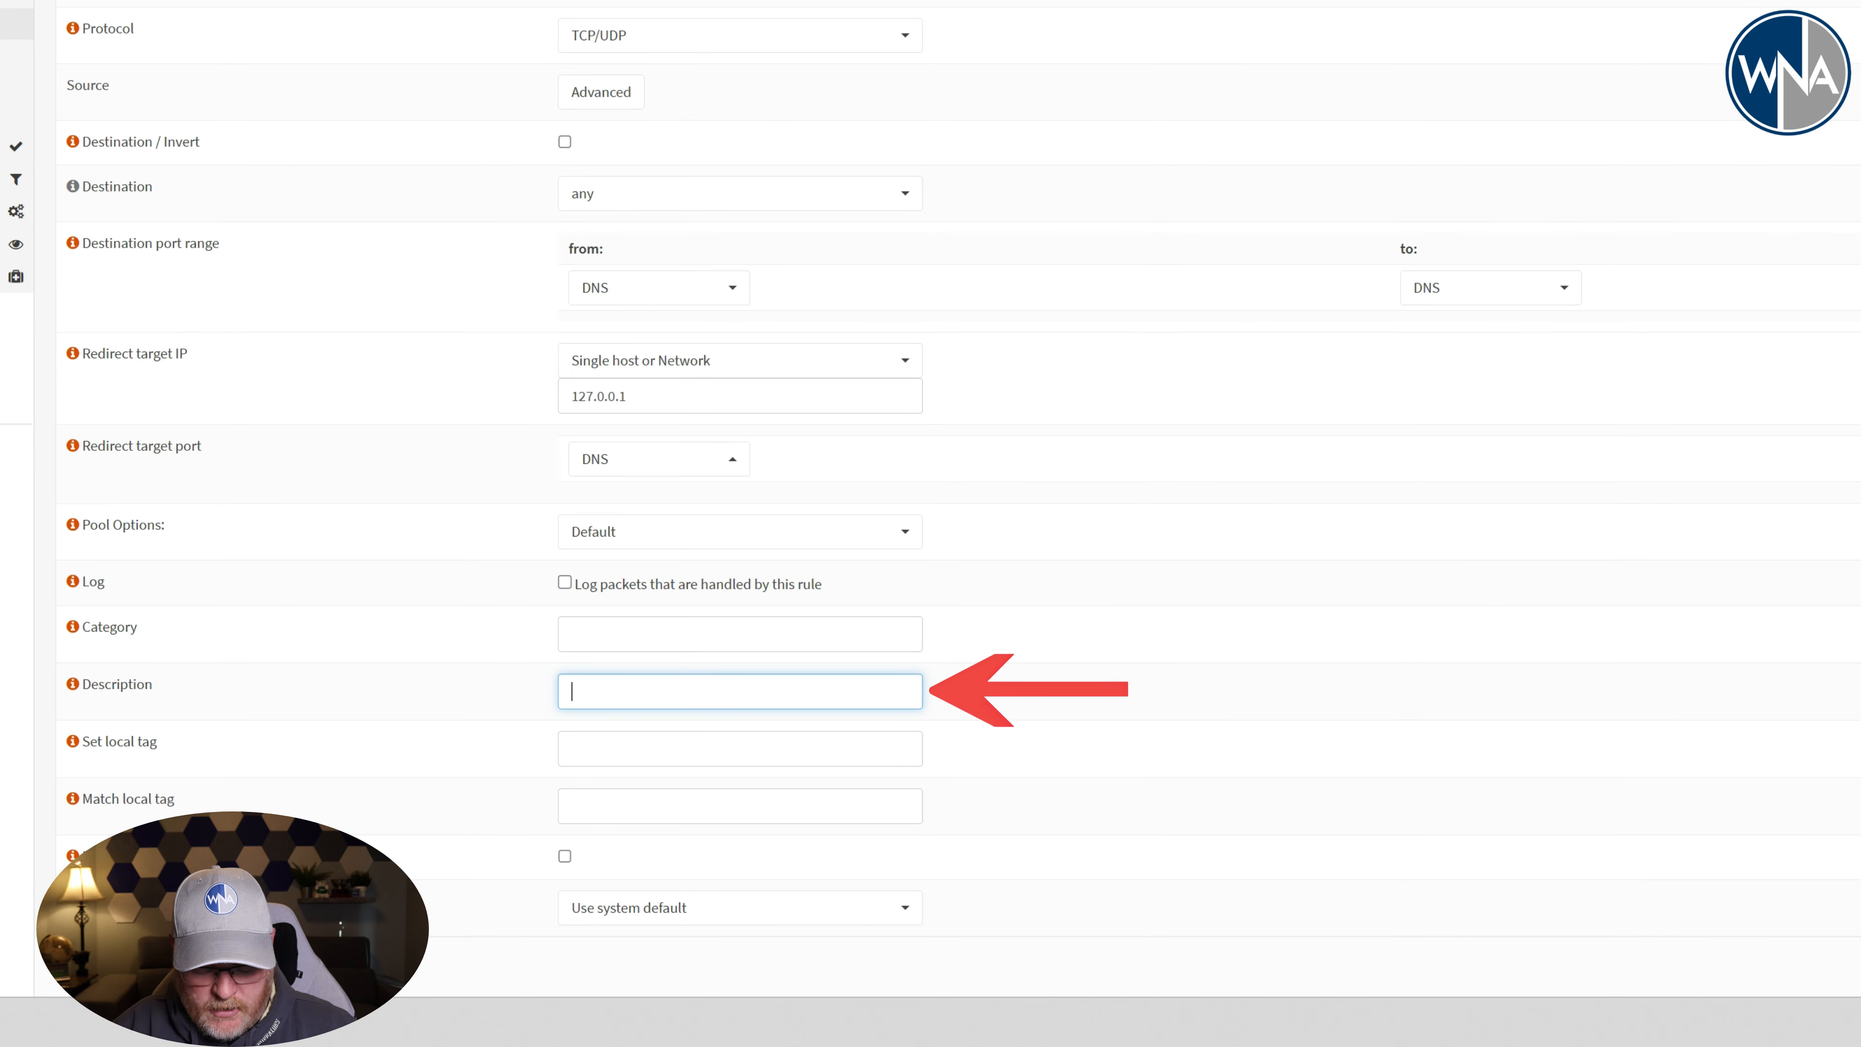
text(Re)
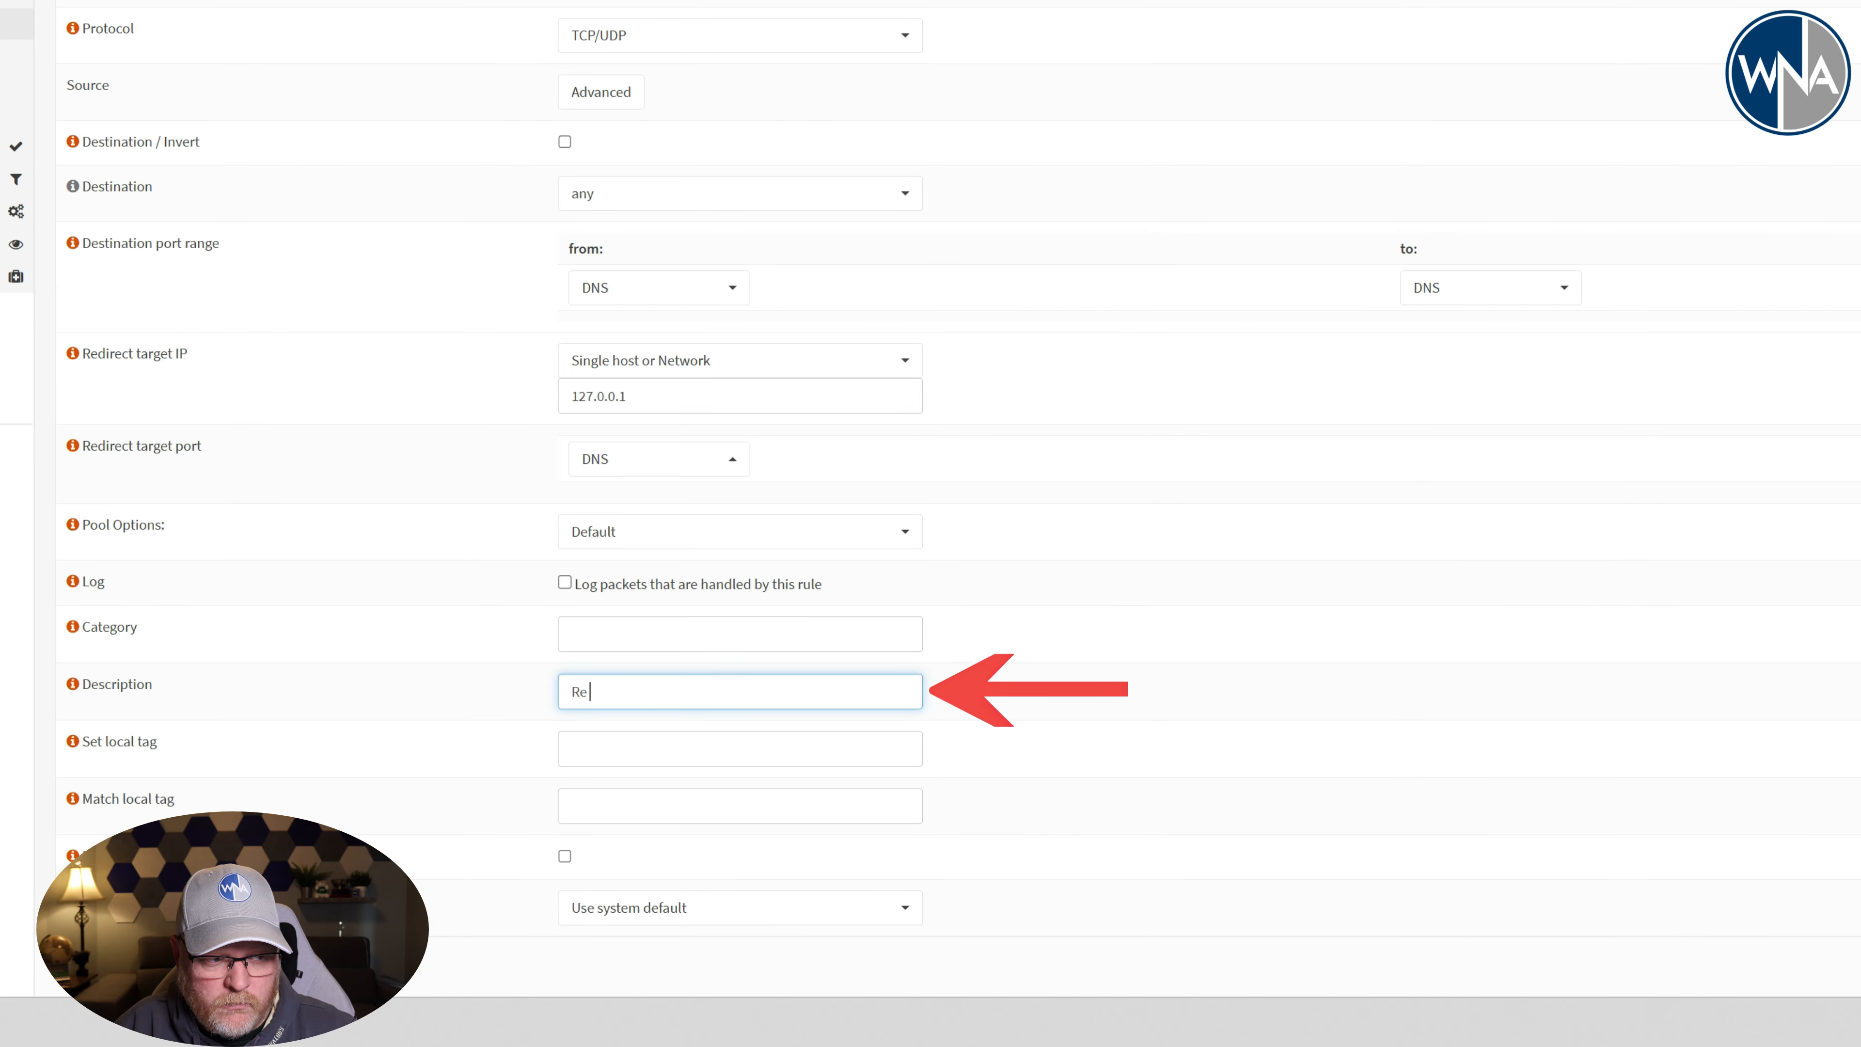
text(route)
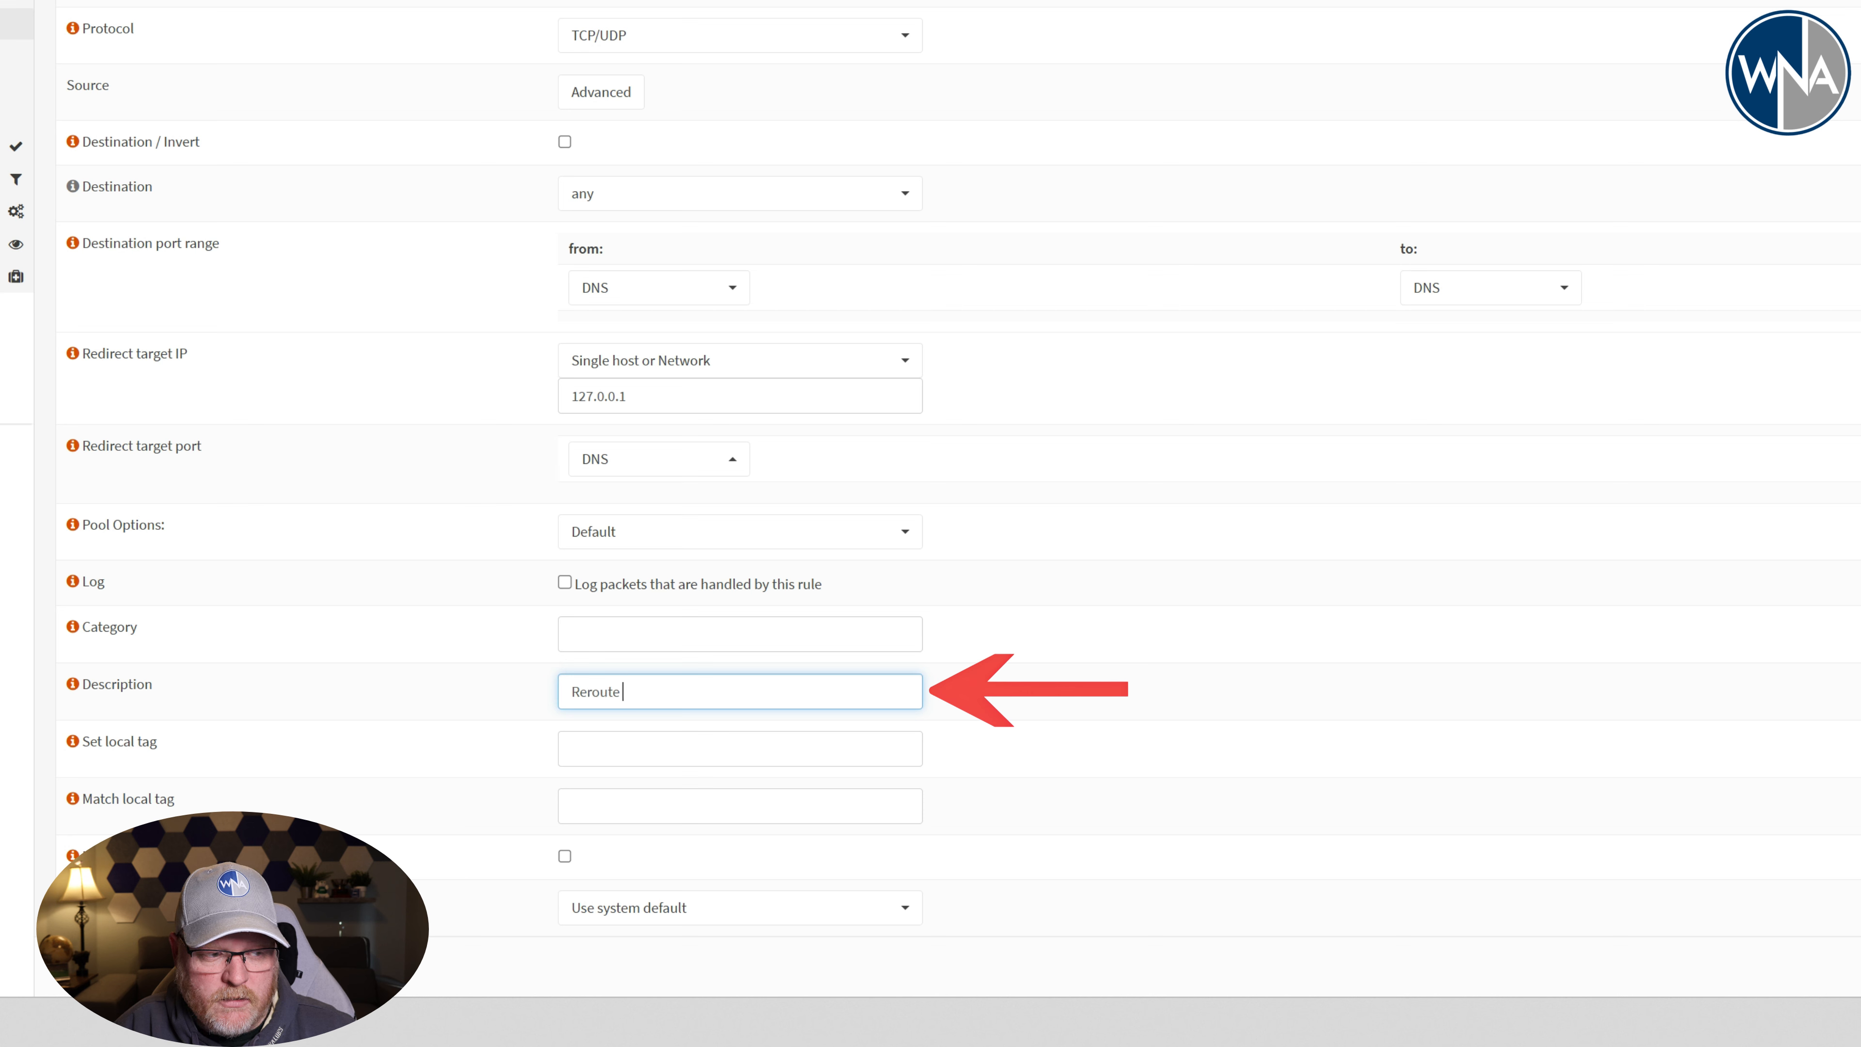
text( Port)
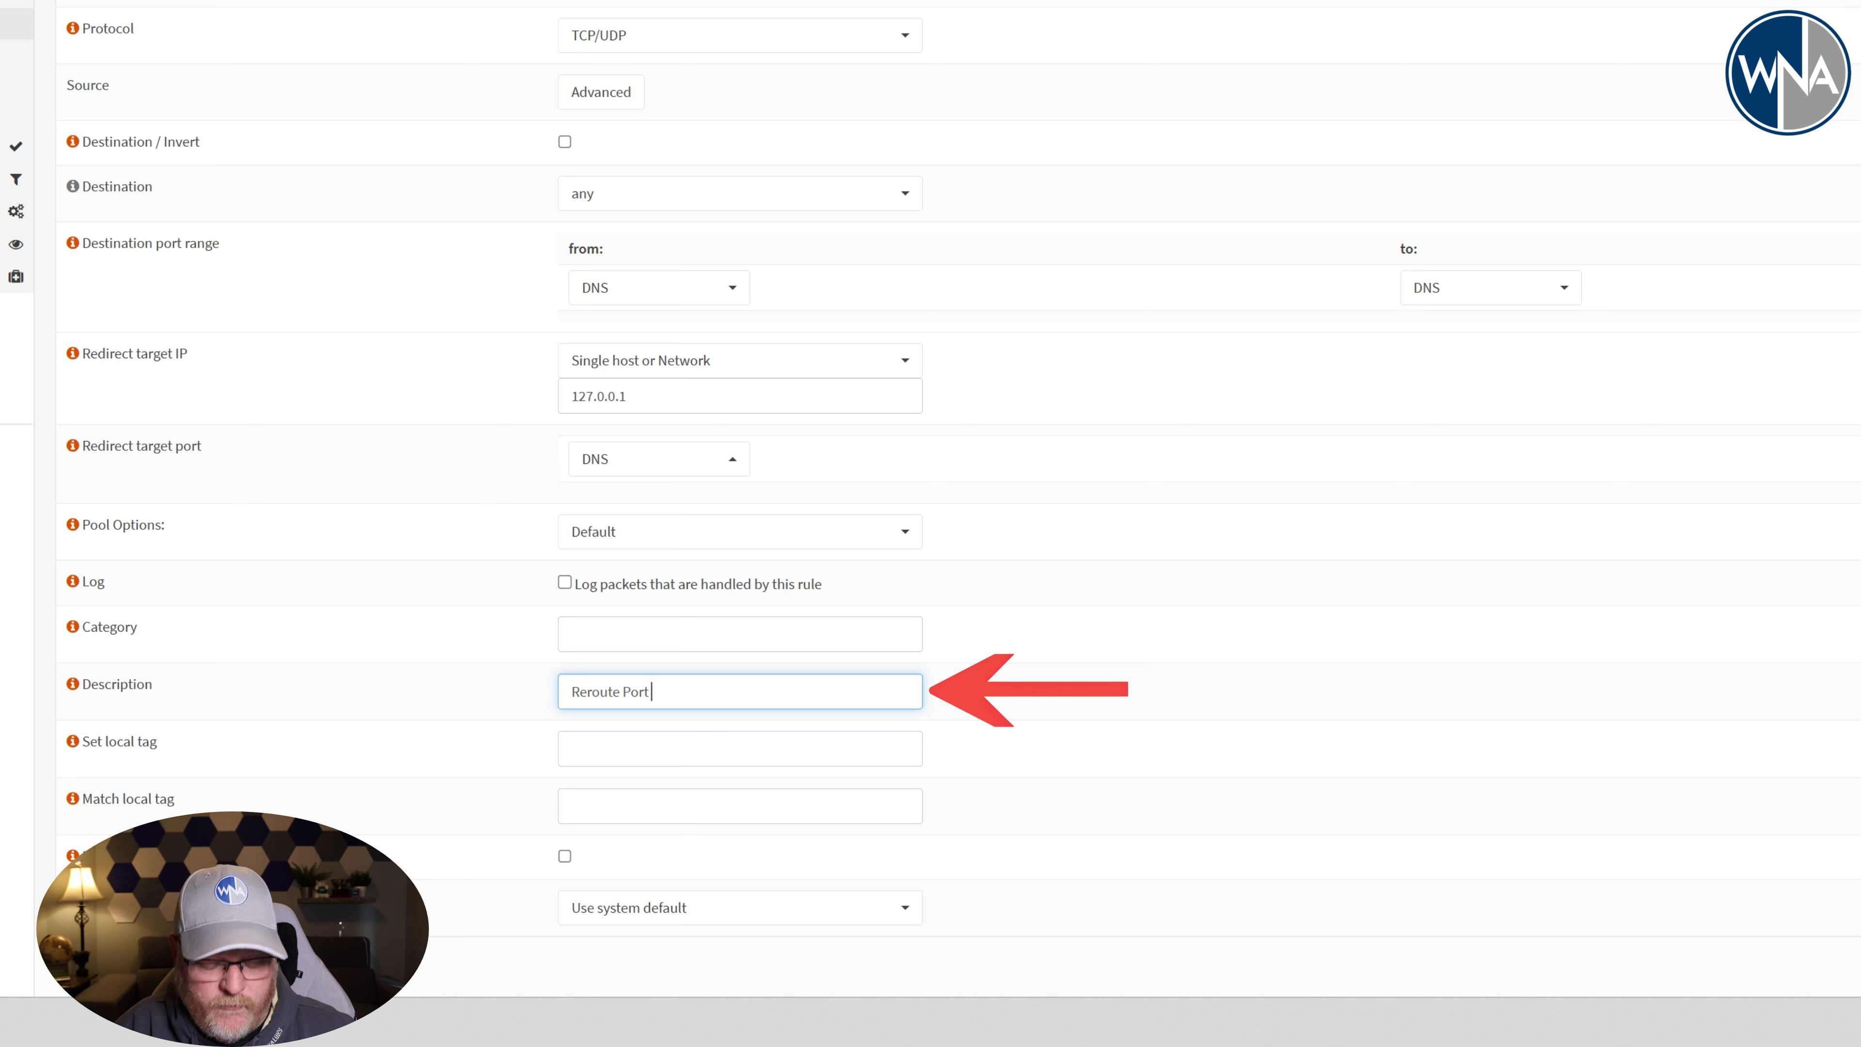
text( 53)
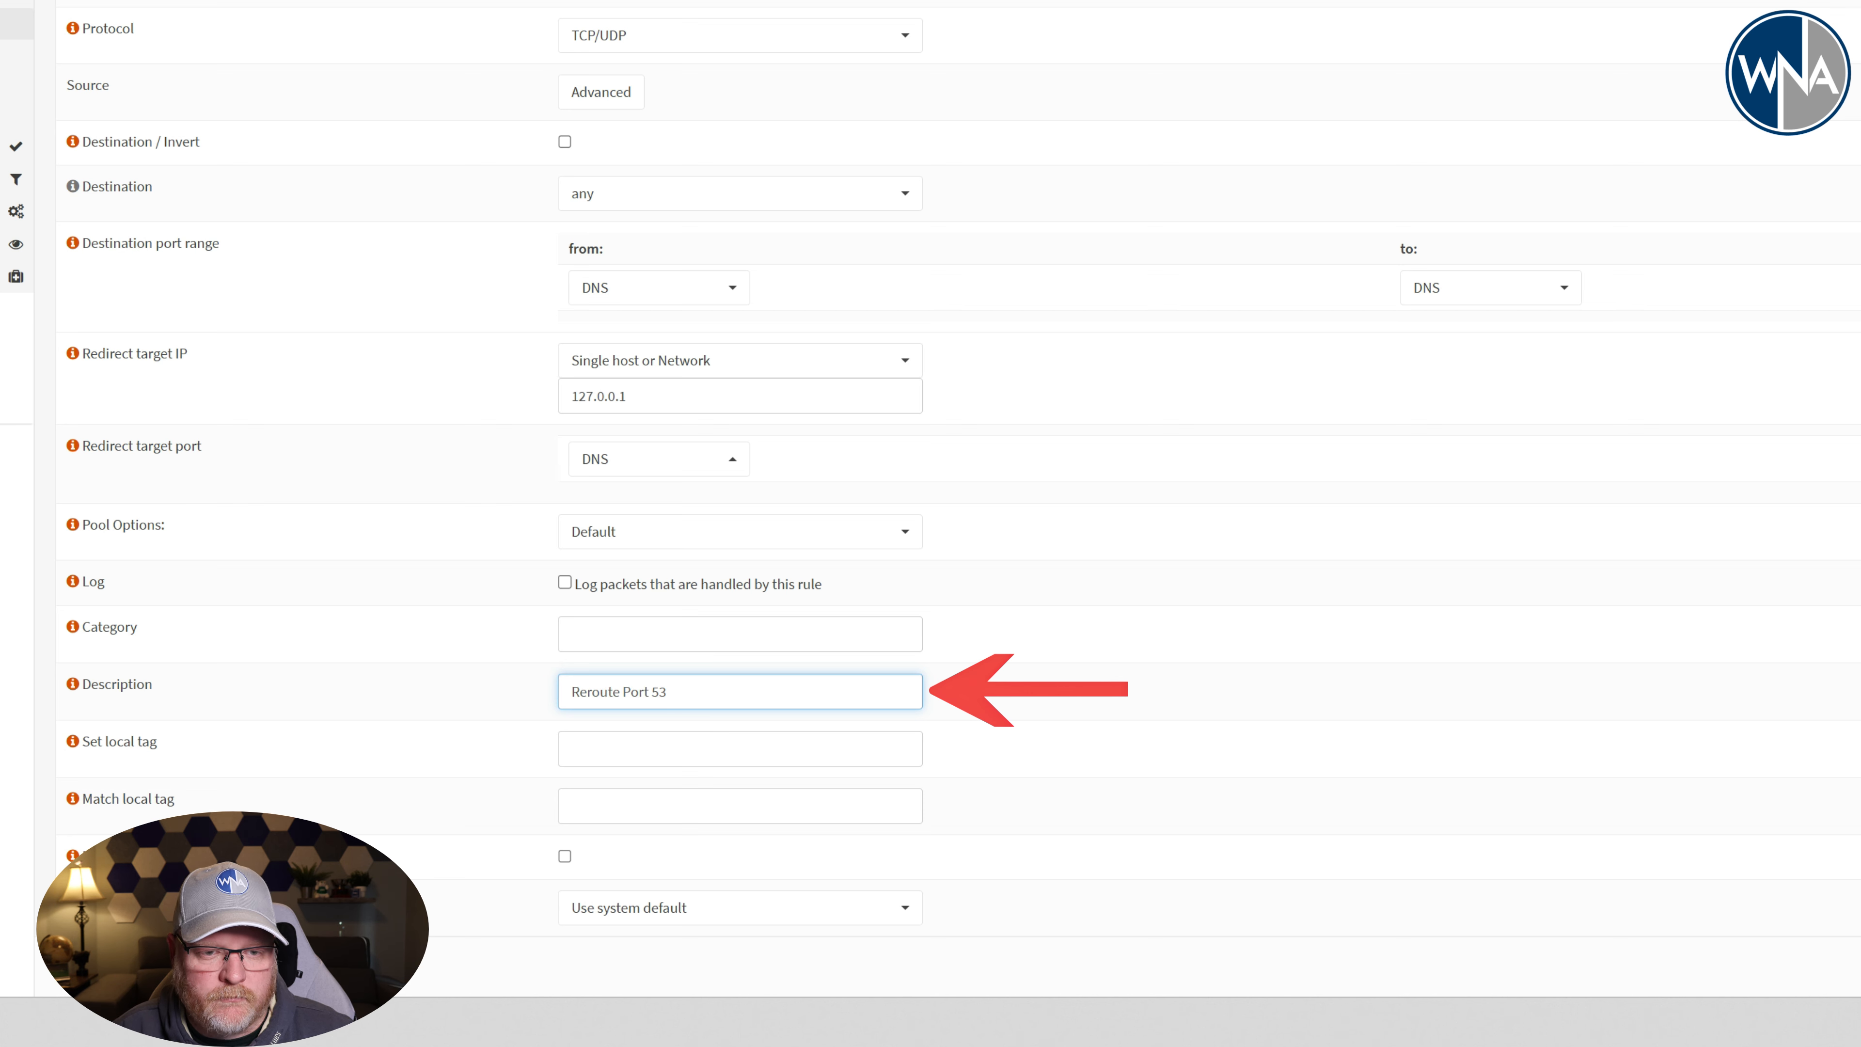
scroll(1167, 772, down, 3)
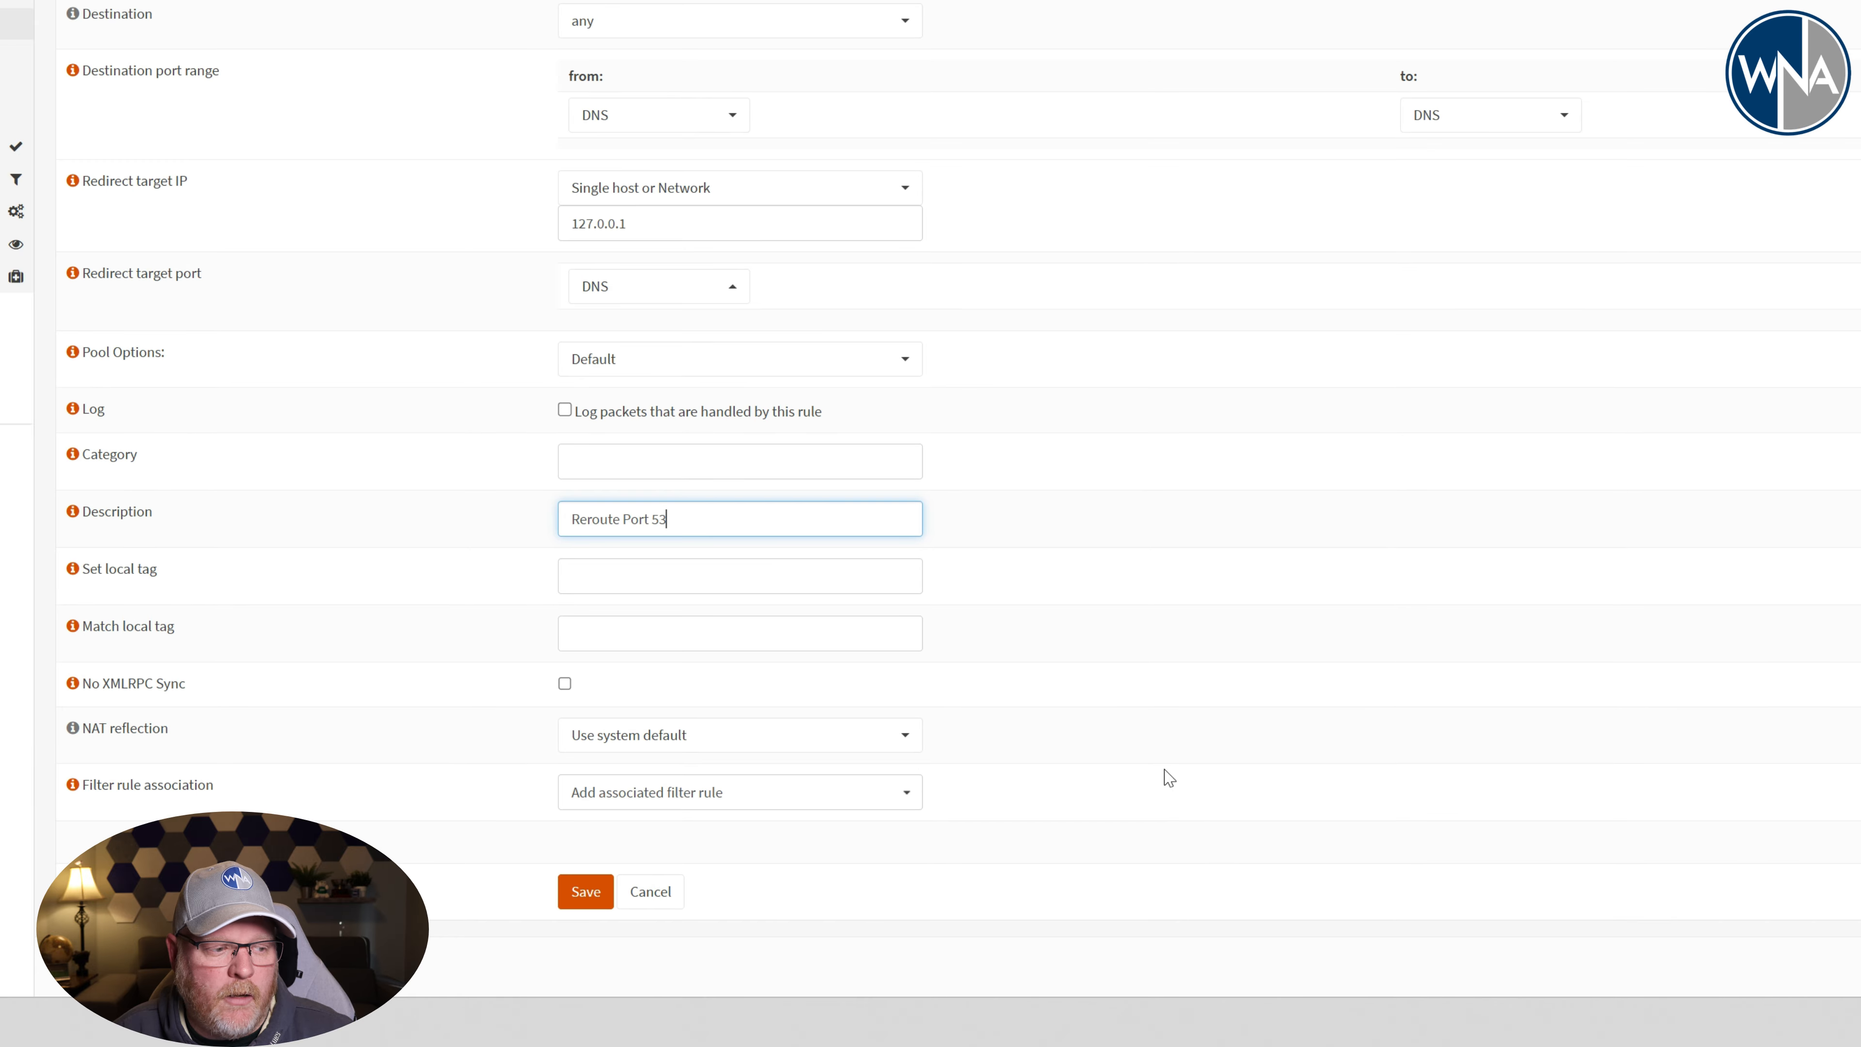
click(608, 891)
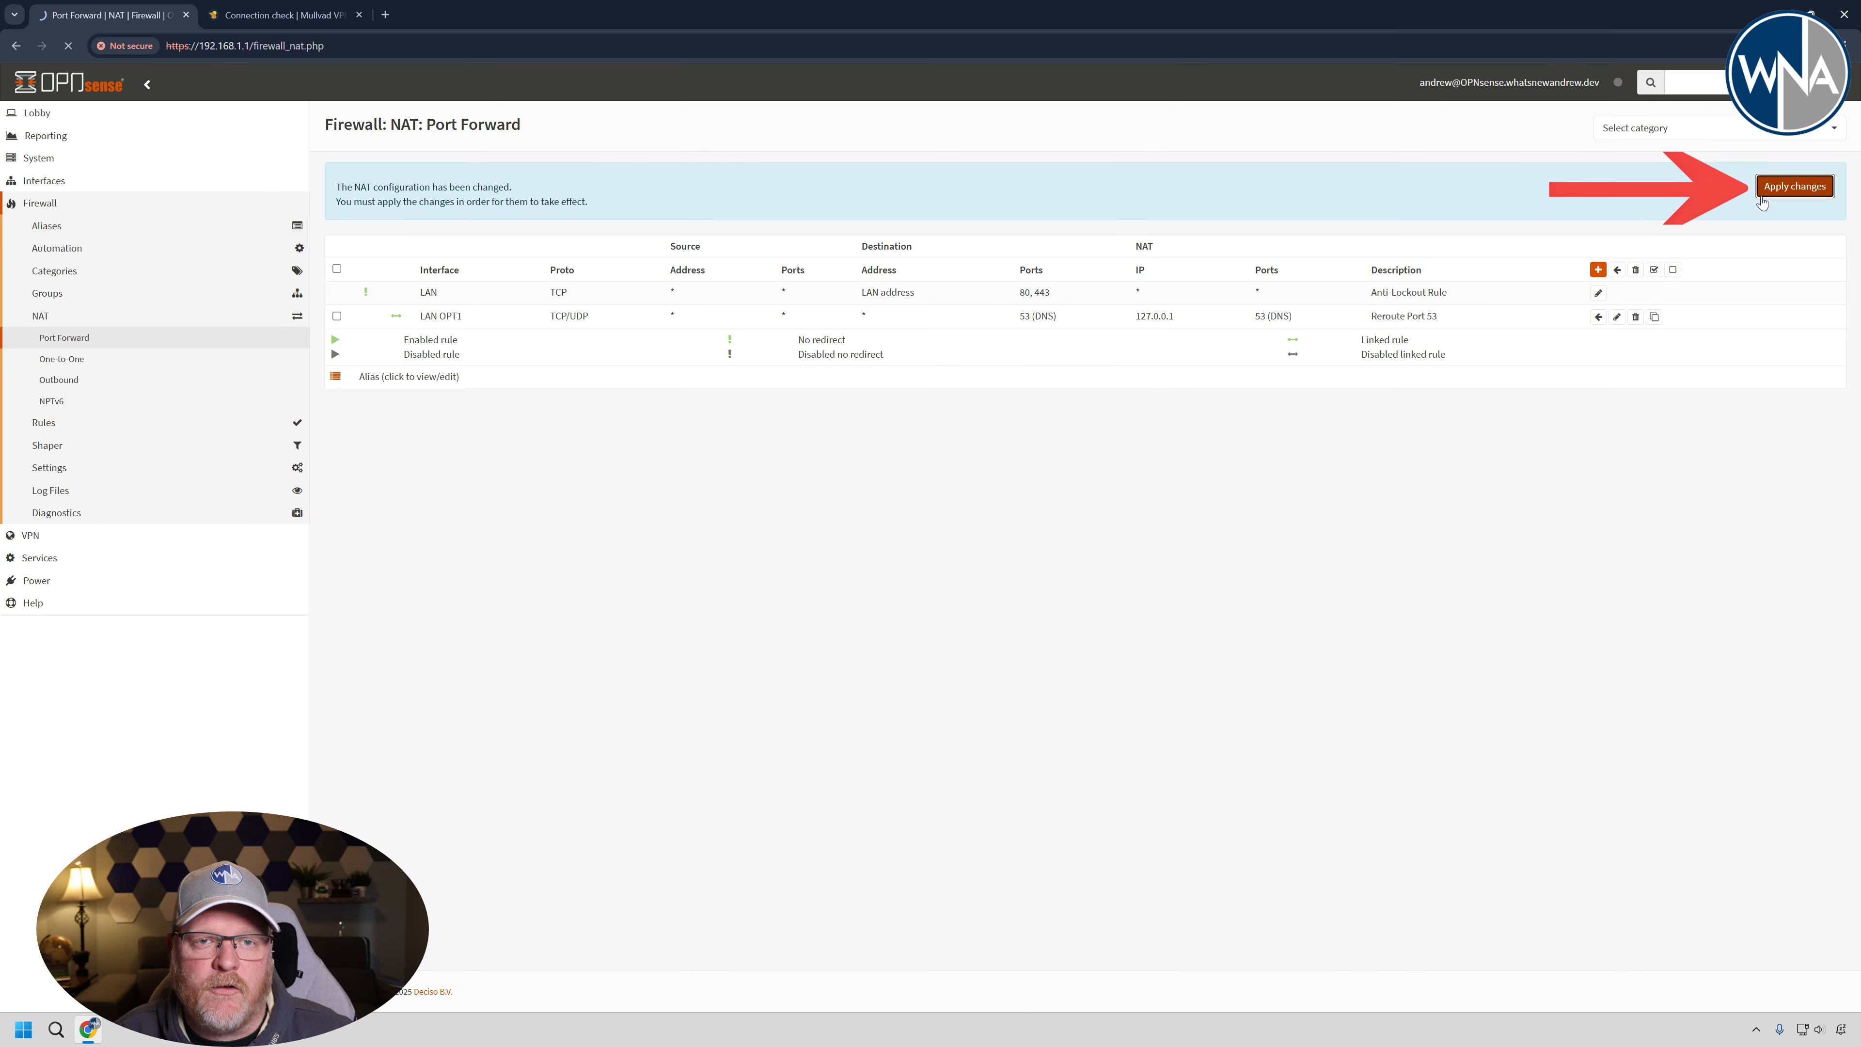
click(1795, 186)
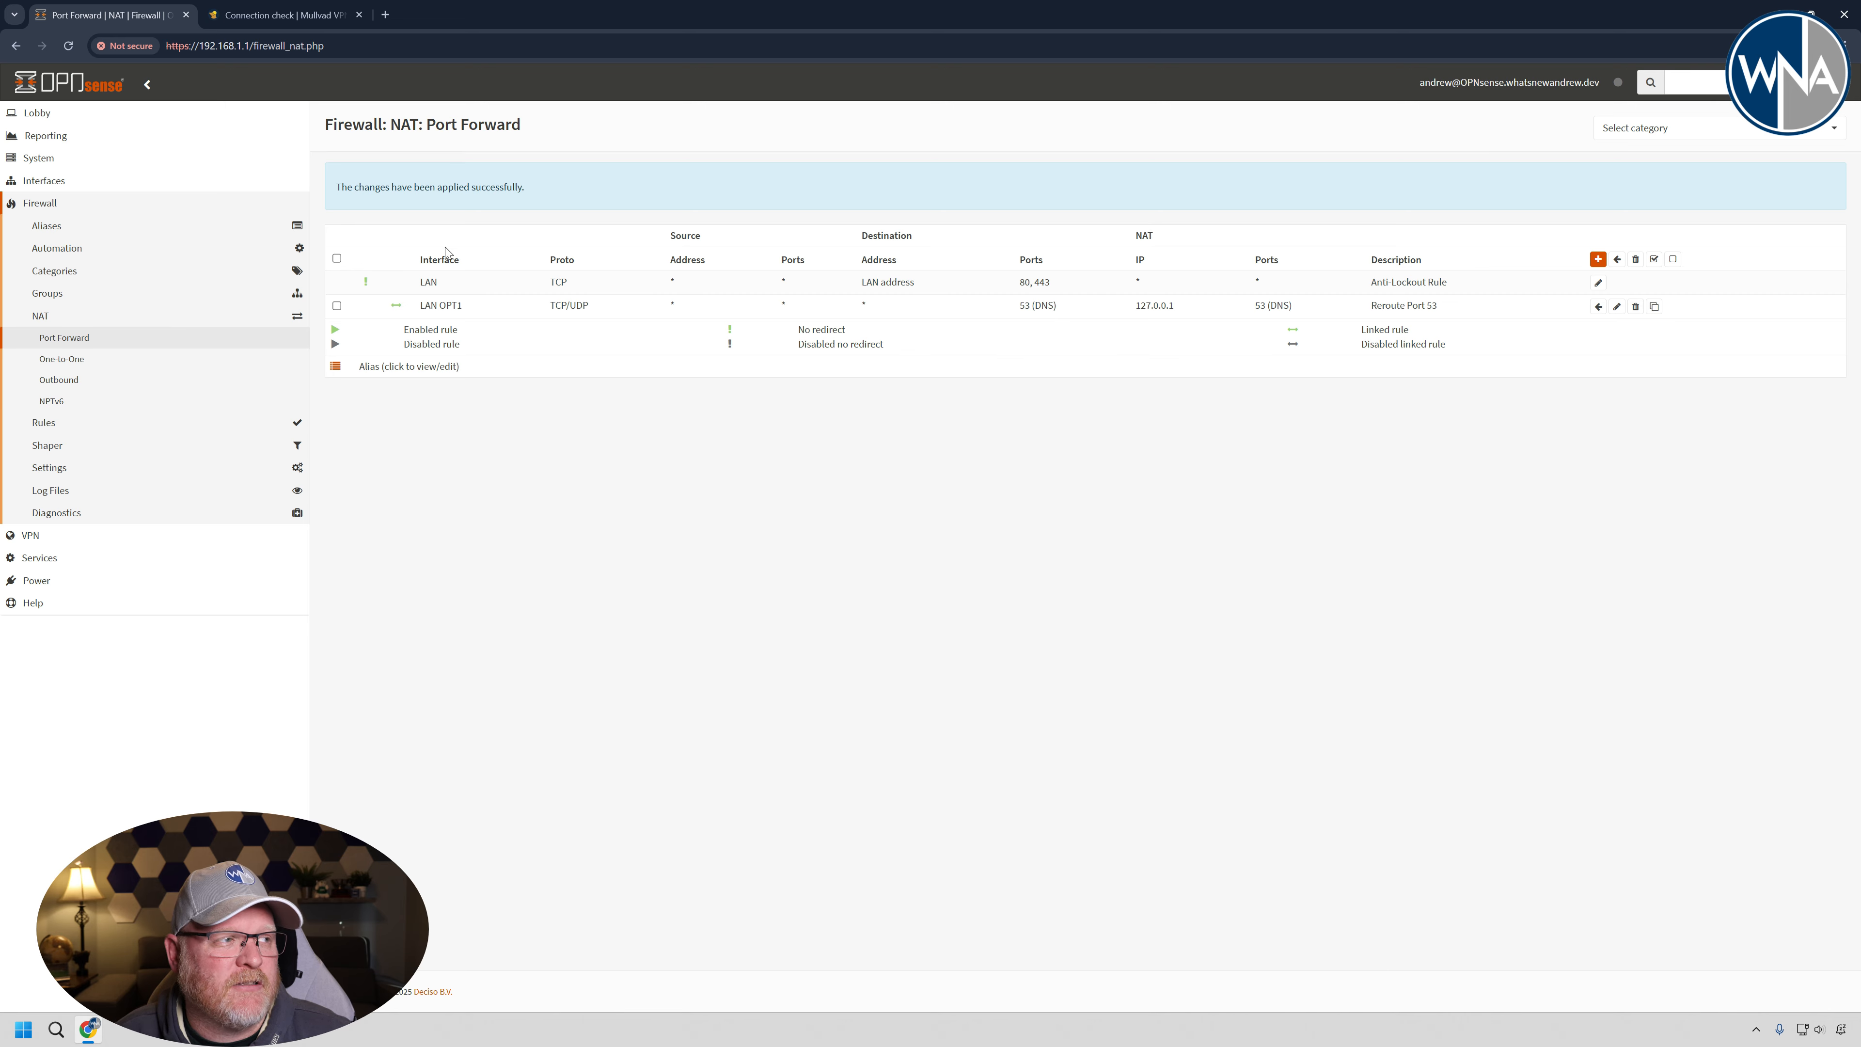
Switch to Mullvad's Connection check page, rerun the check and expand the DNS leak result's details
click(283, 15)
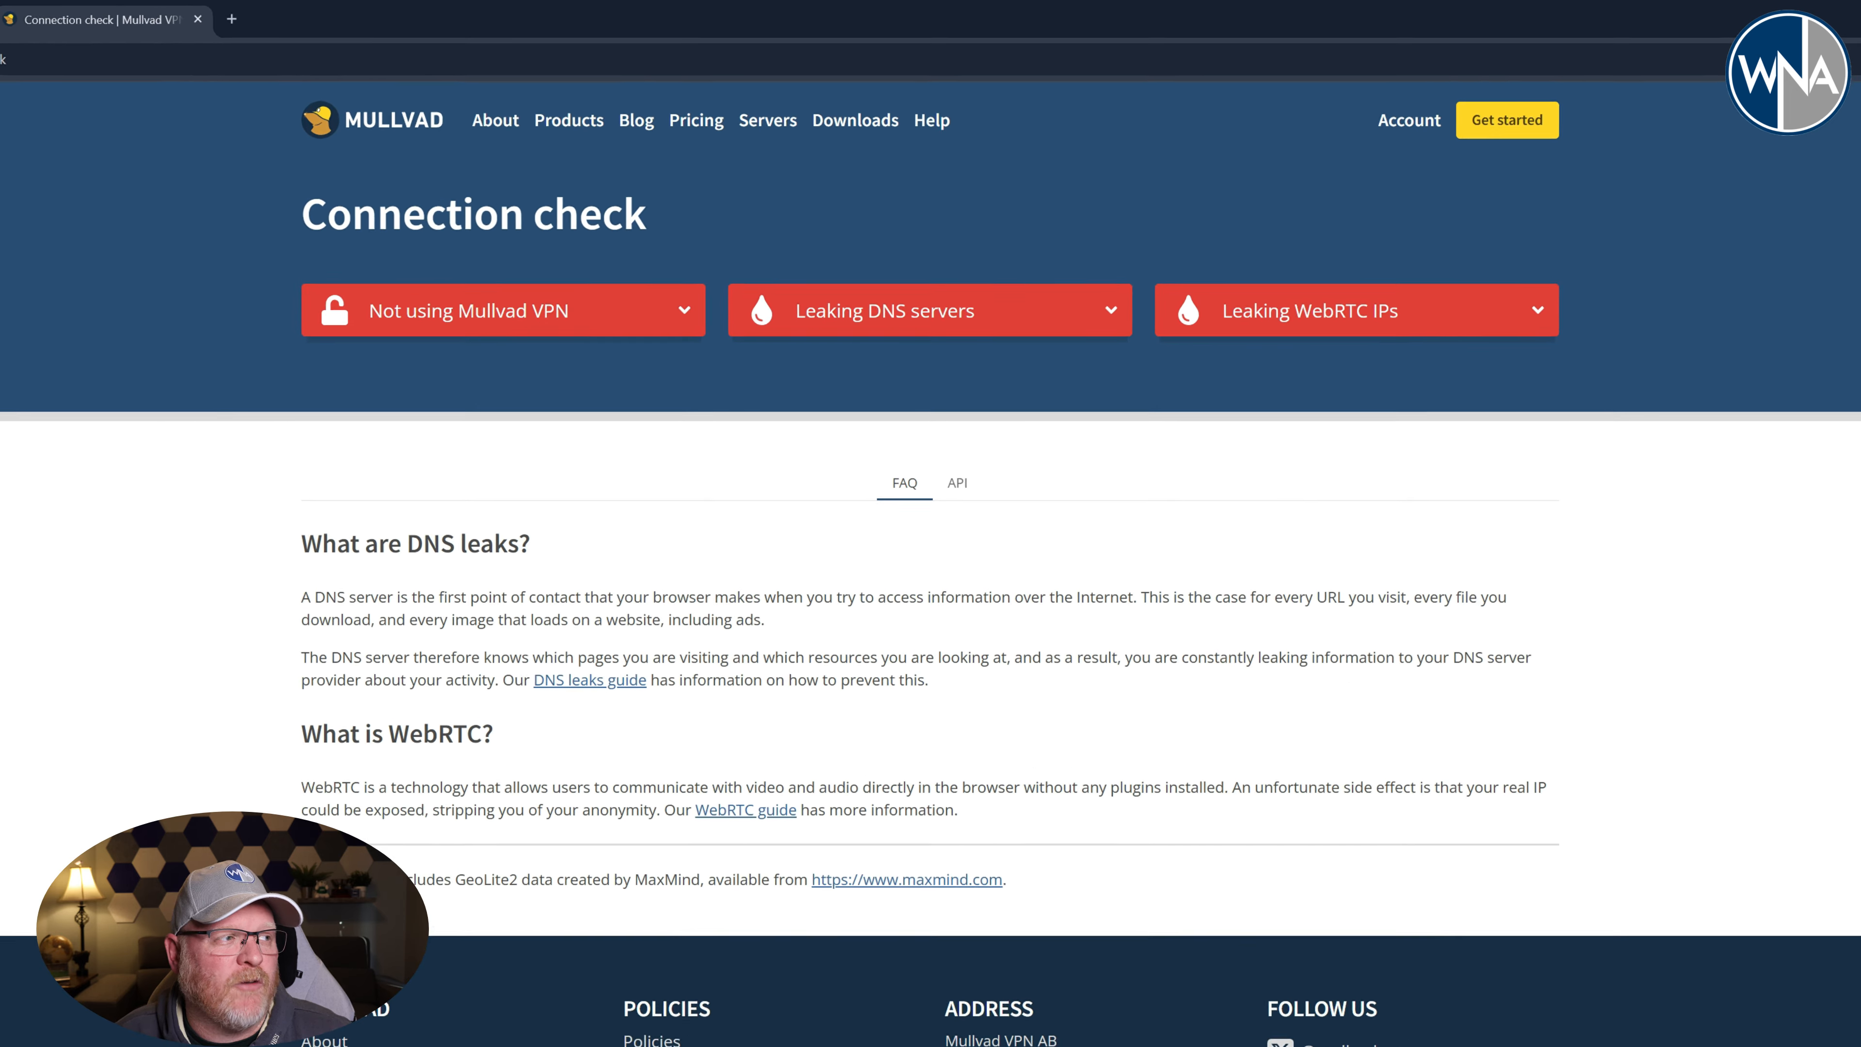
key(F5)
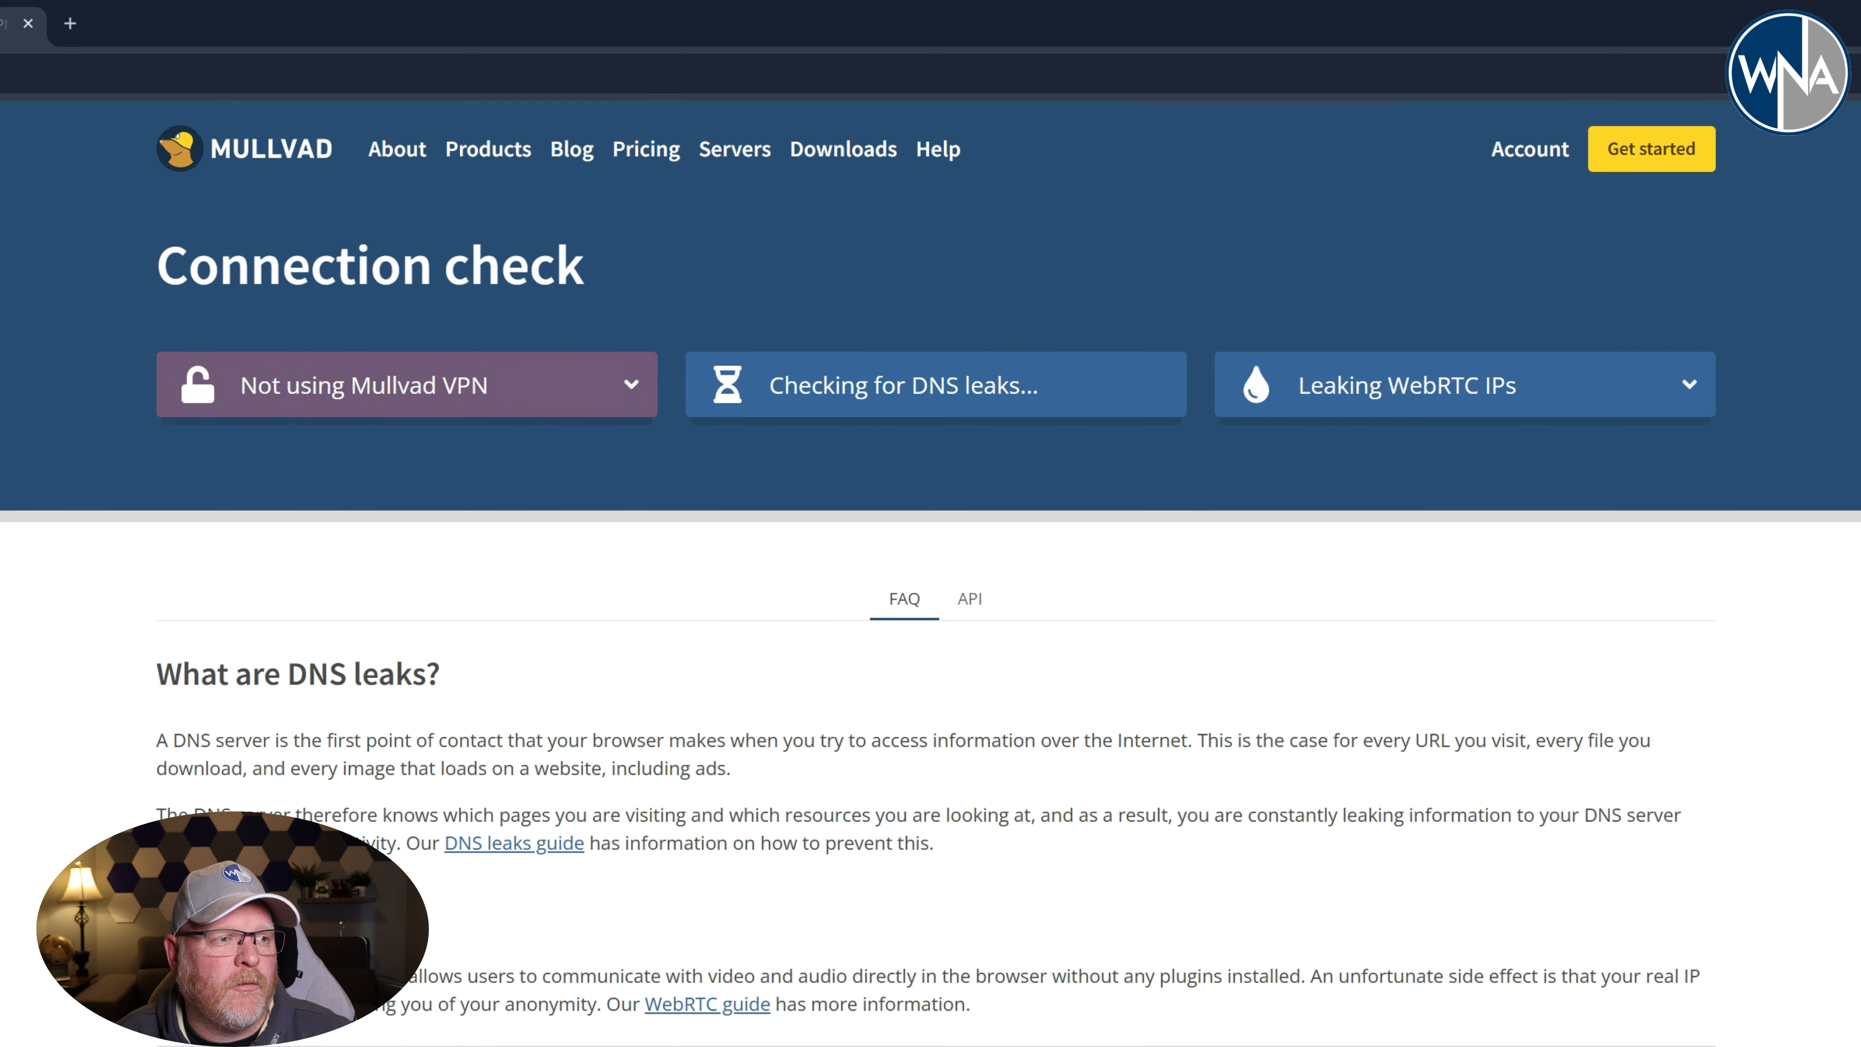
click(936, 389)
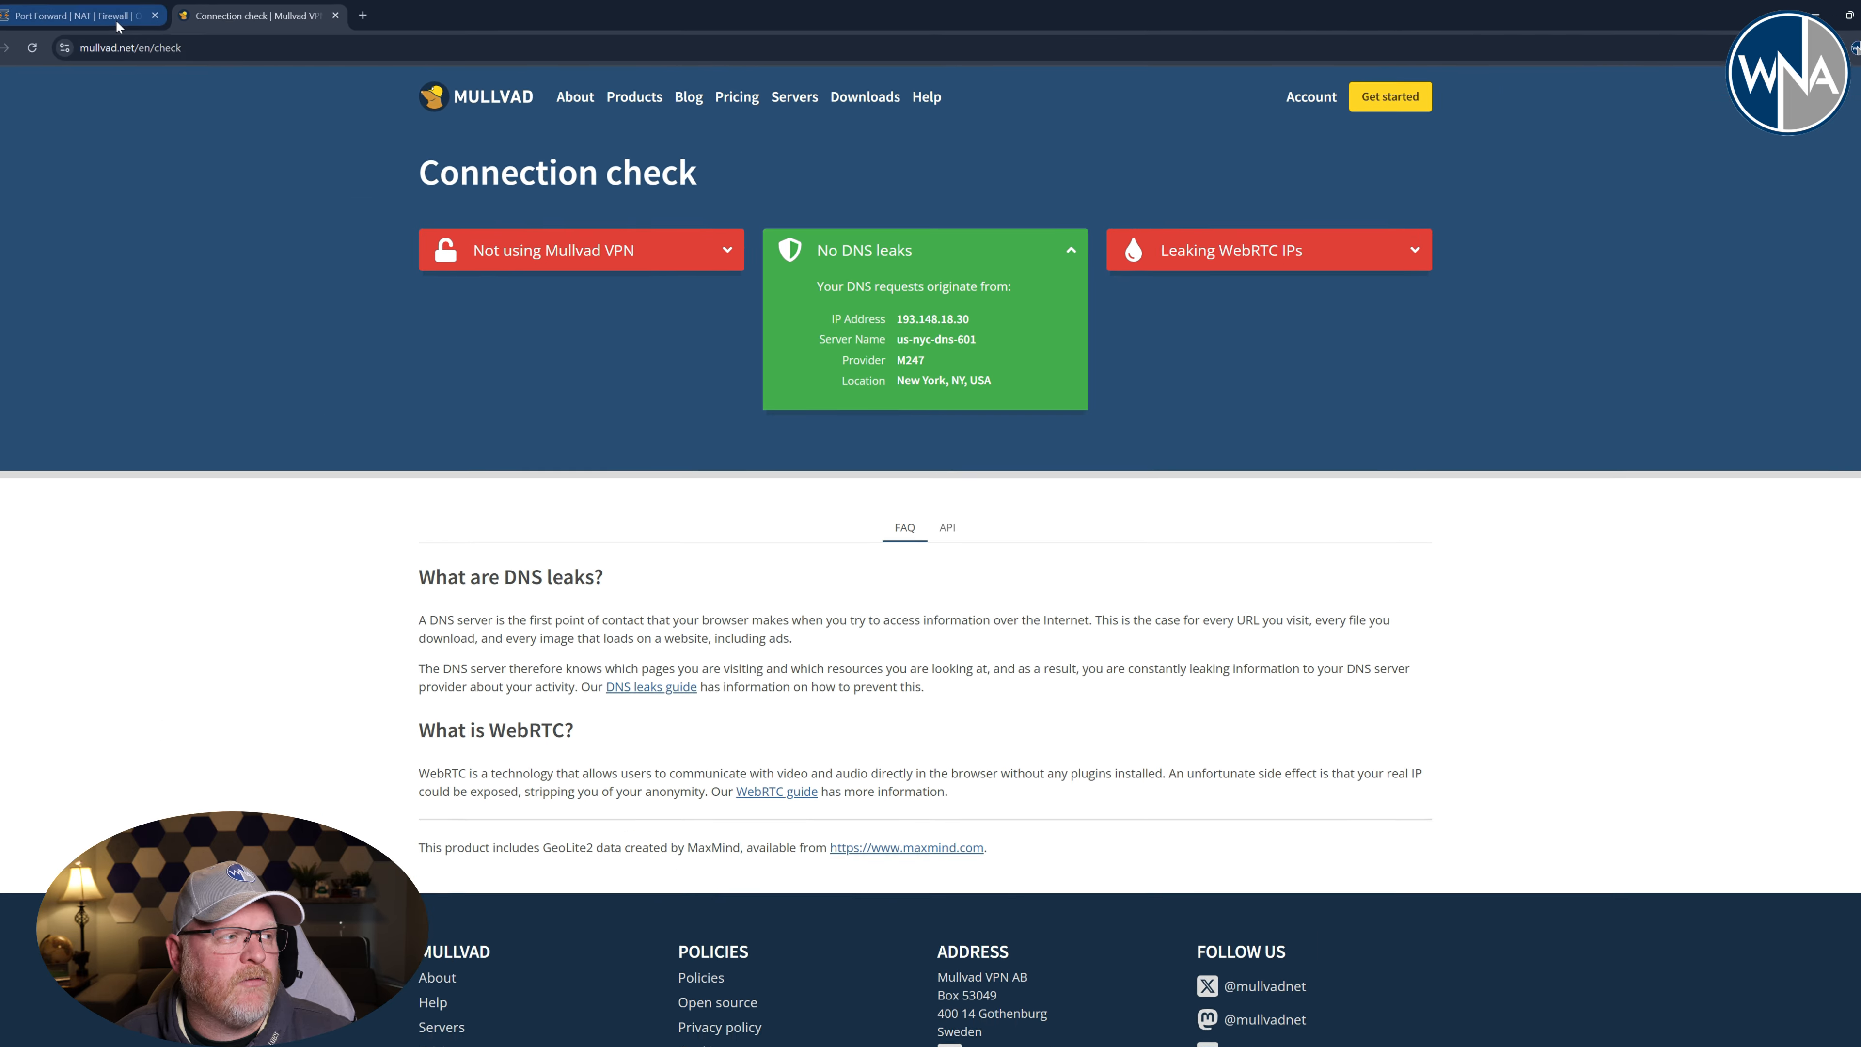
Return to OPNsense and open the DNS over TLS settings of the Unbound DNS service
click(117, 24)
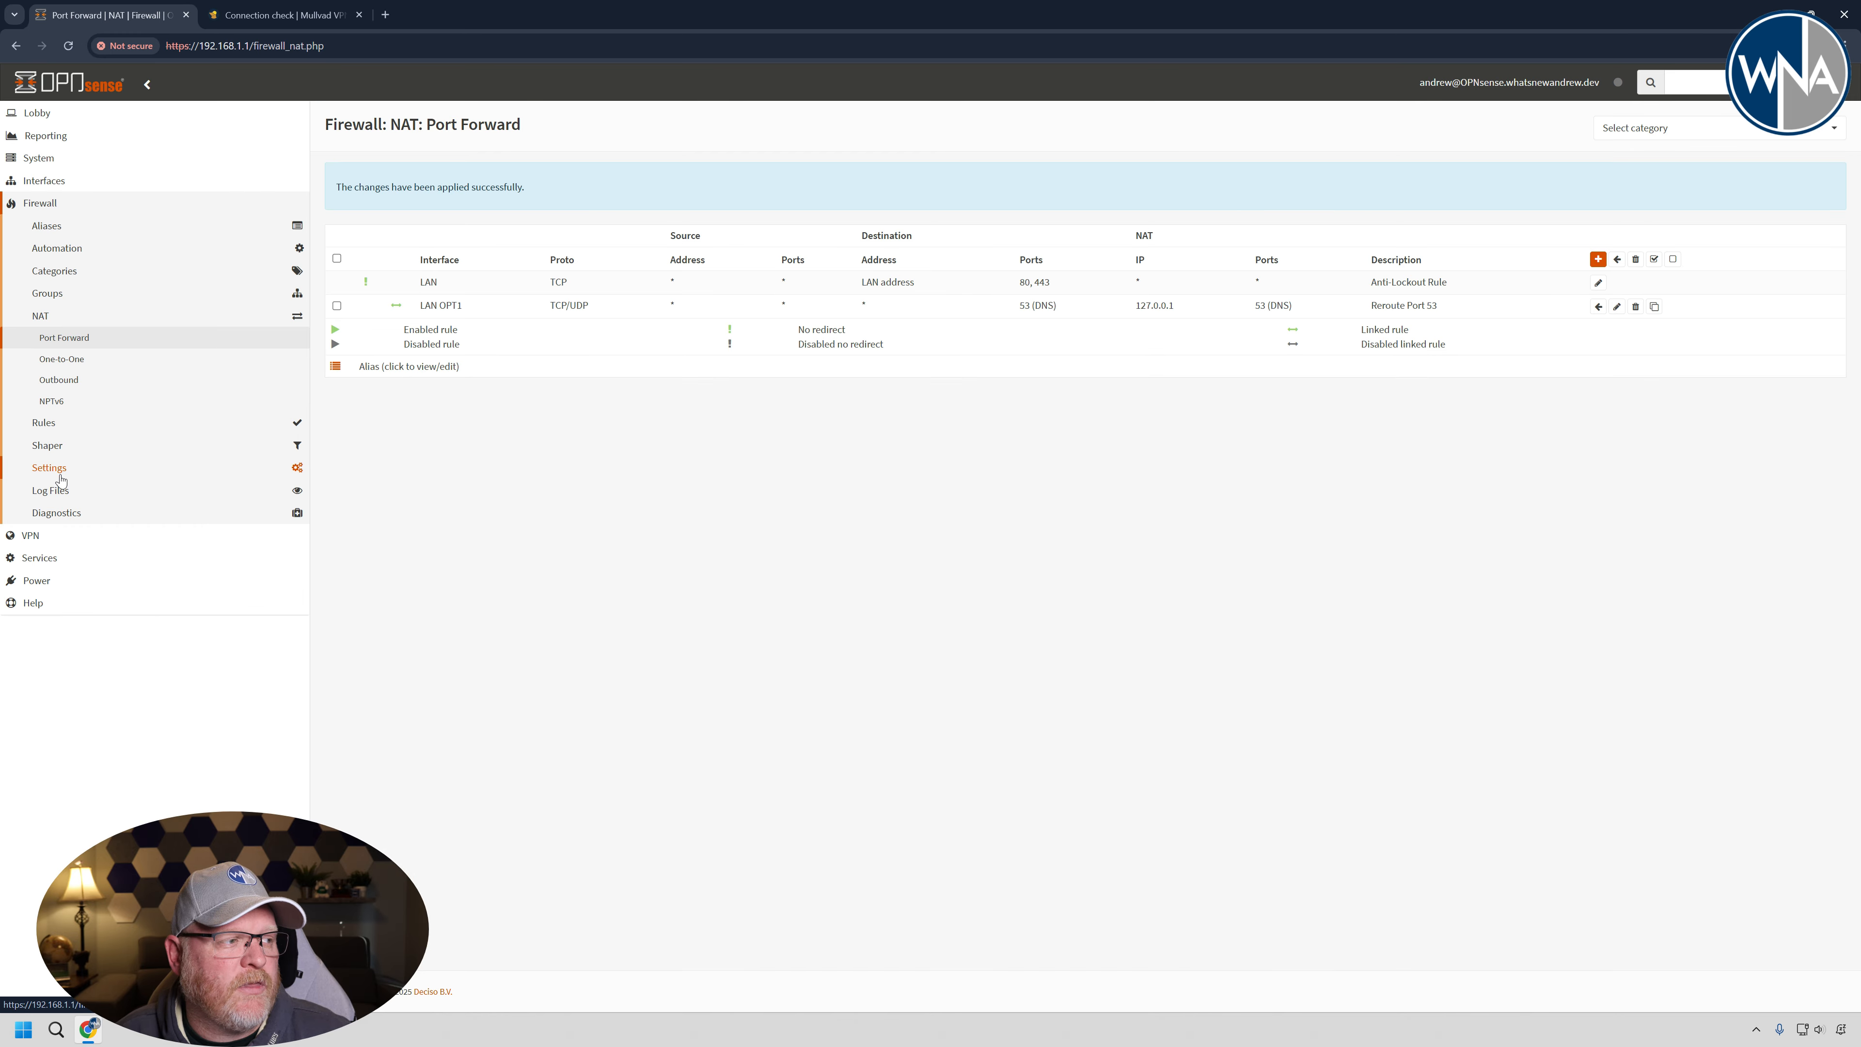
click(44, 558)
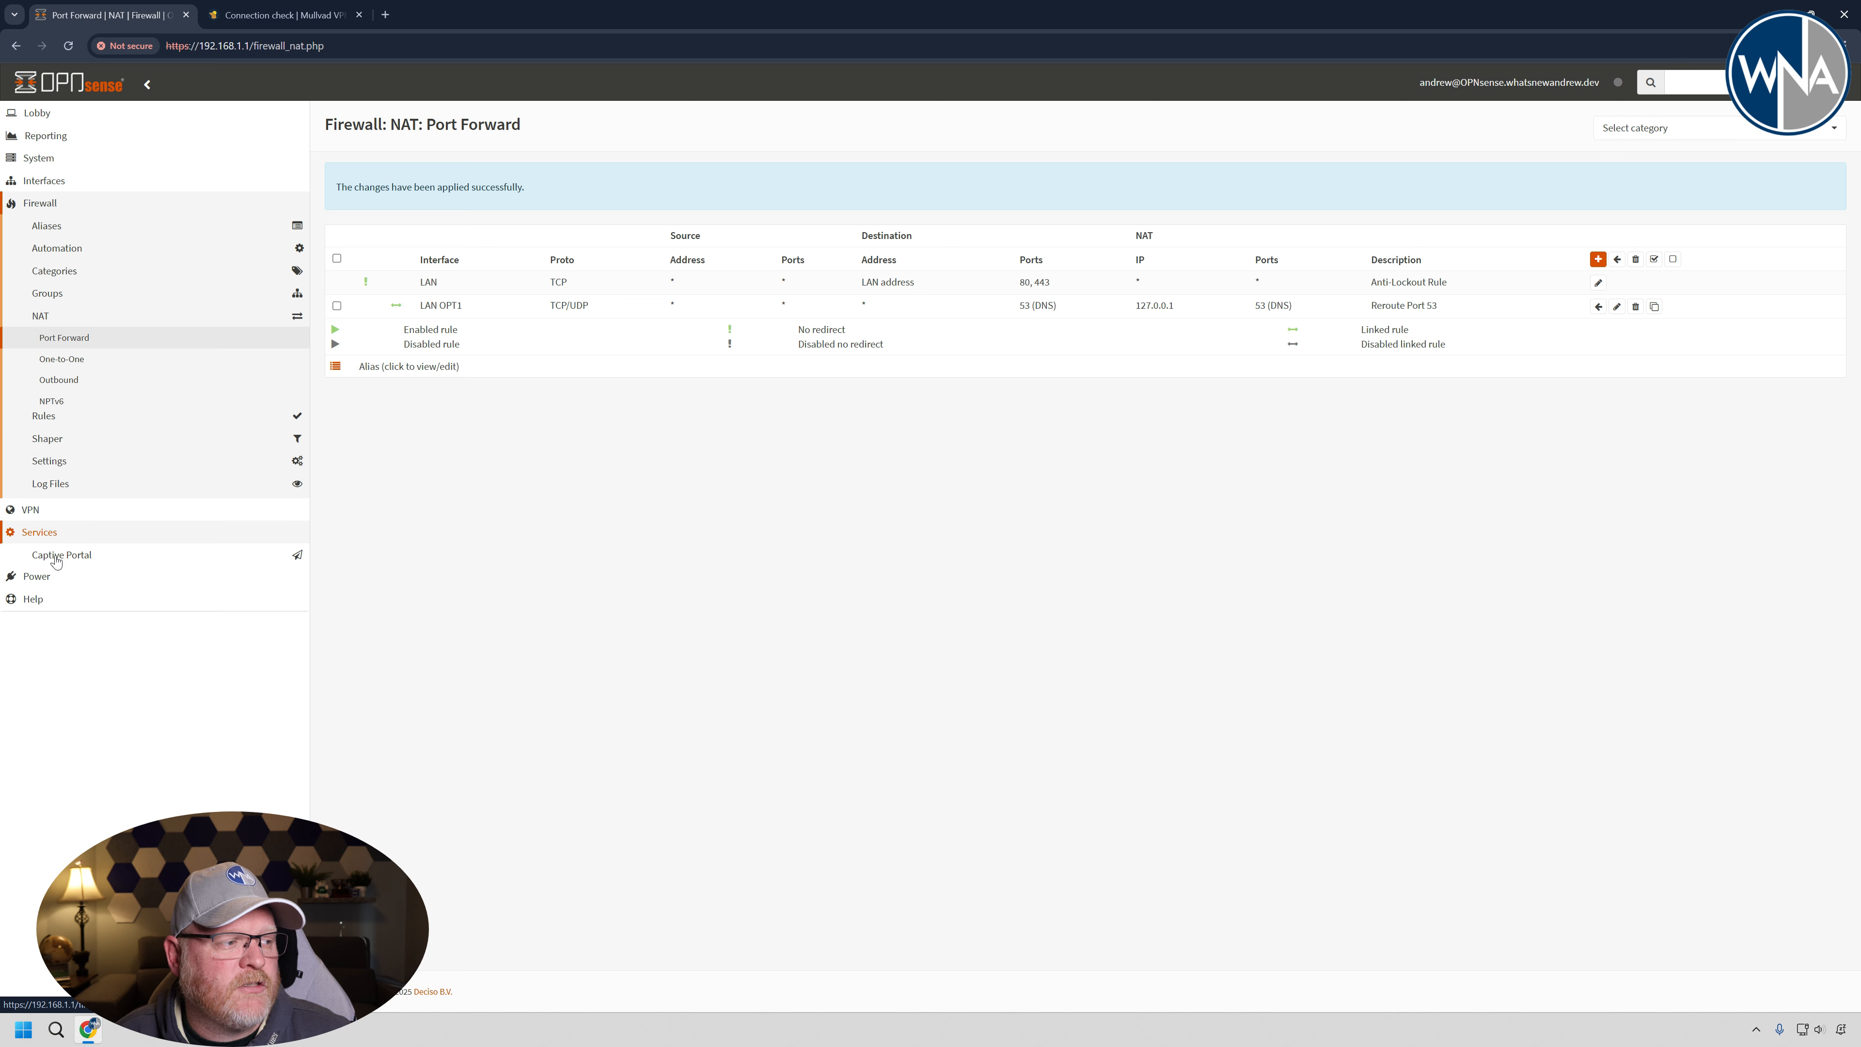
click(83, 496)
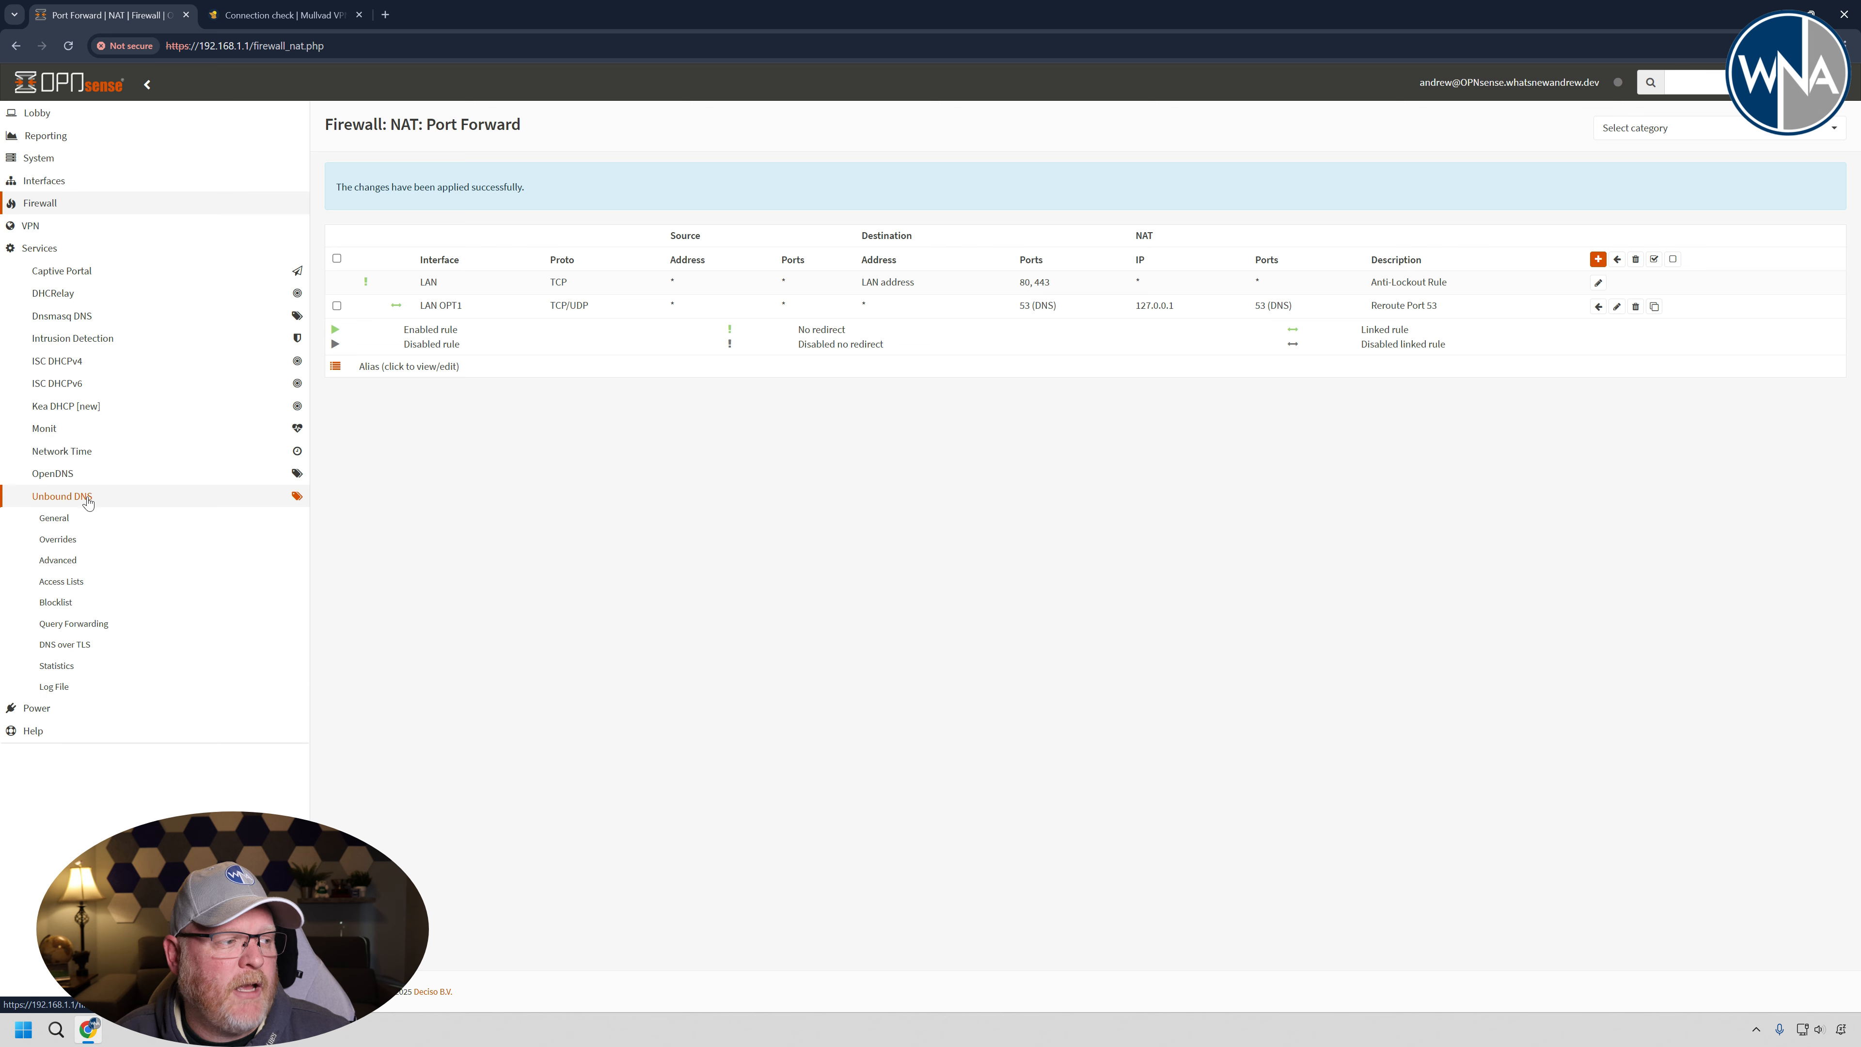
click(74, 645)
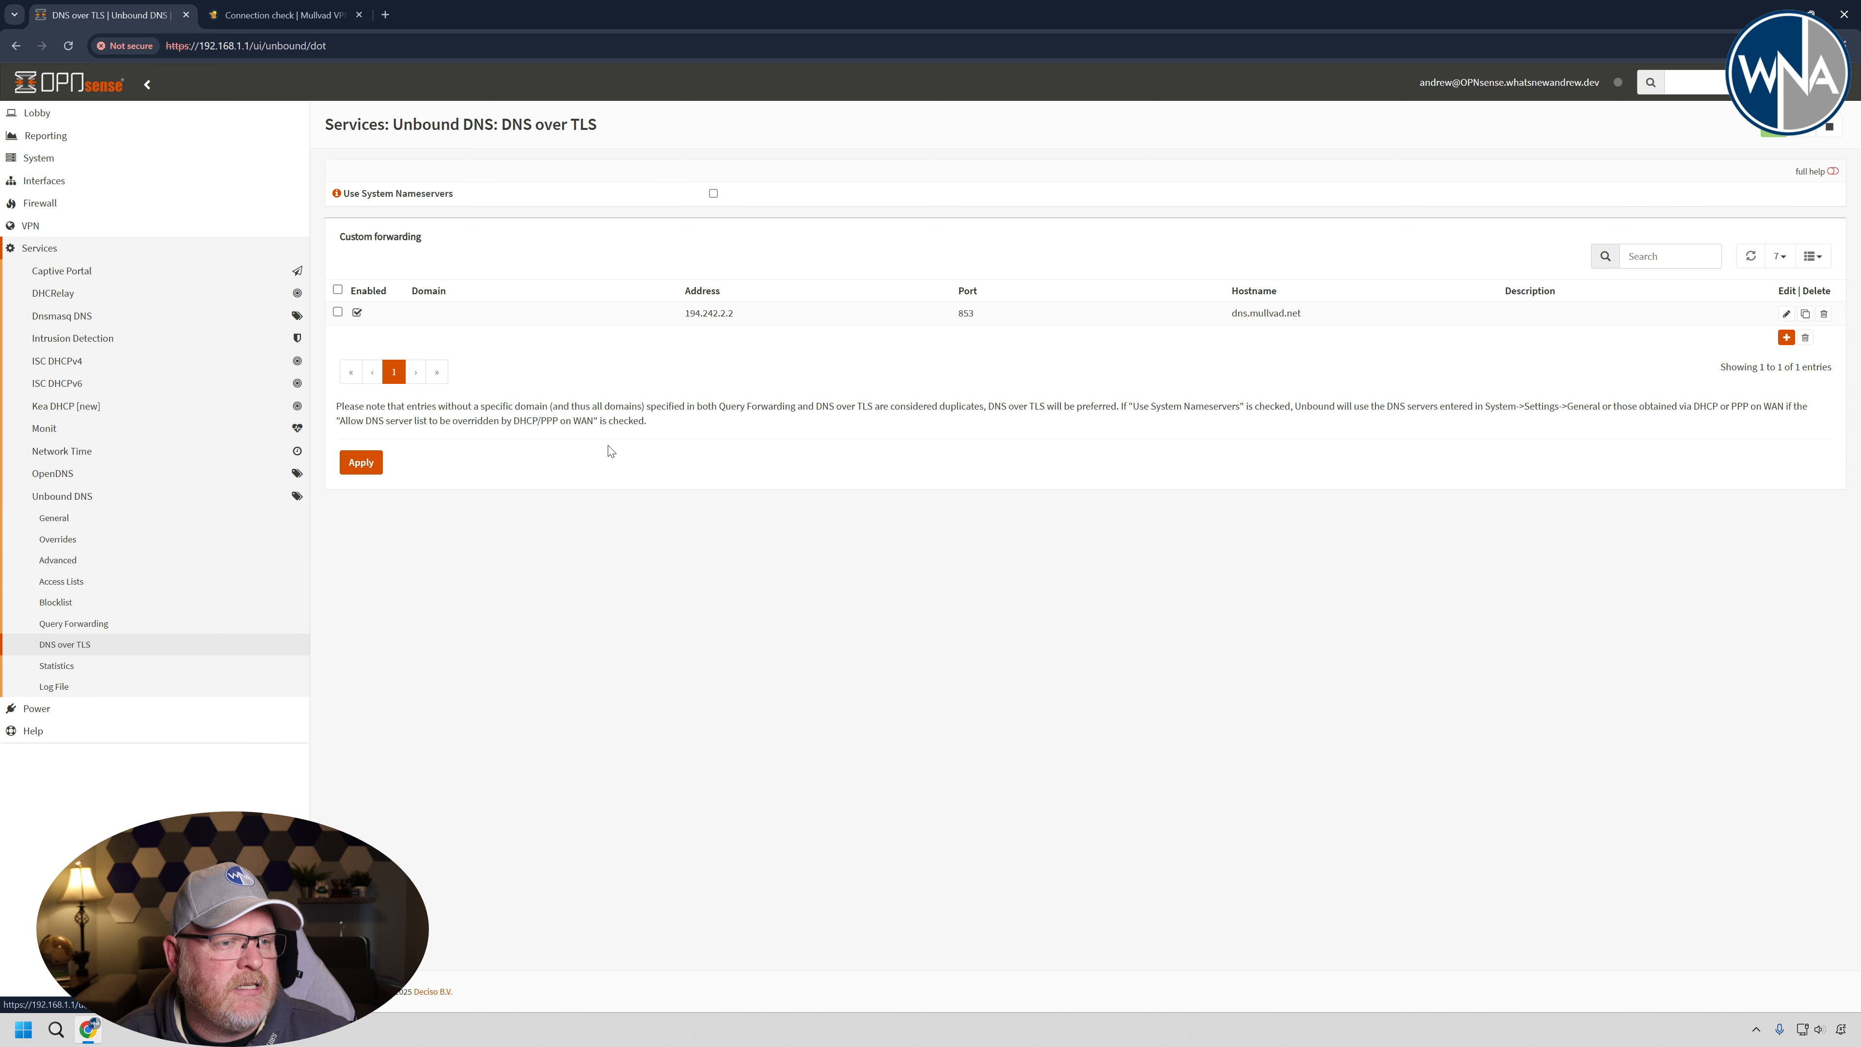